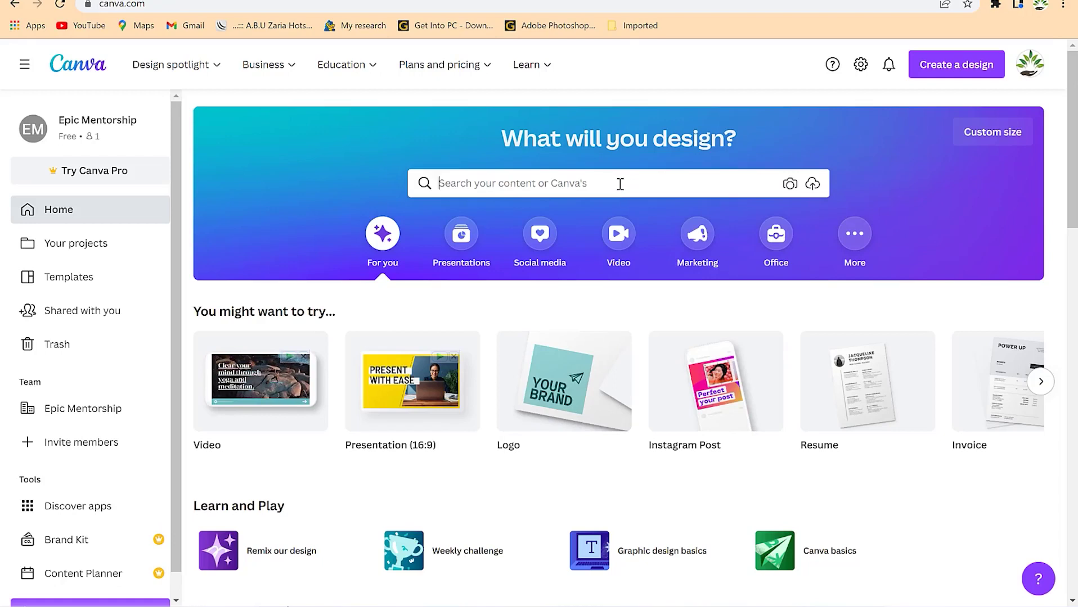
Search Canva designs for 'letterhead' and show all the letterhead template results
{"action": "left_click", "coordinate": [620, 184]}
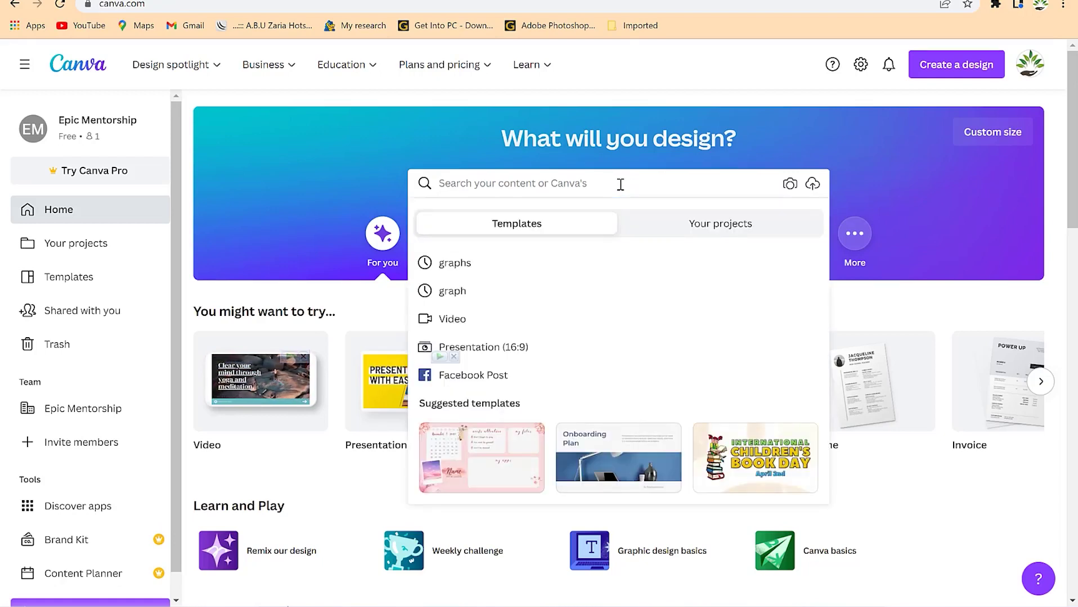
{"action": "type", "text": "lea"}
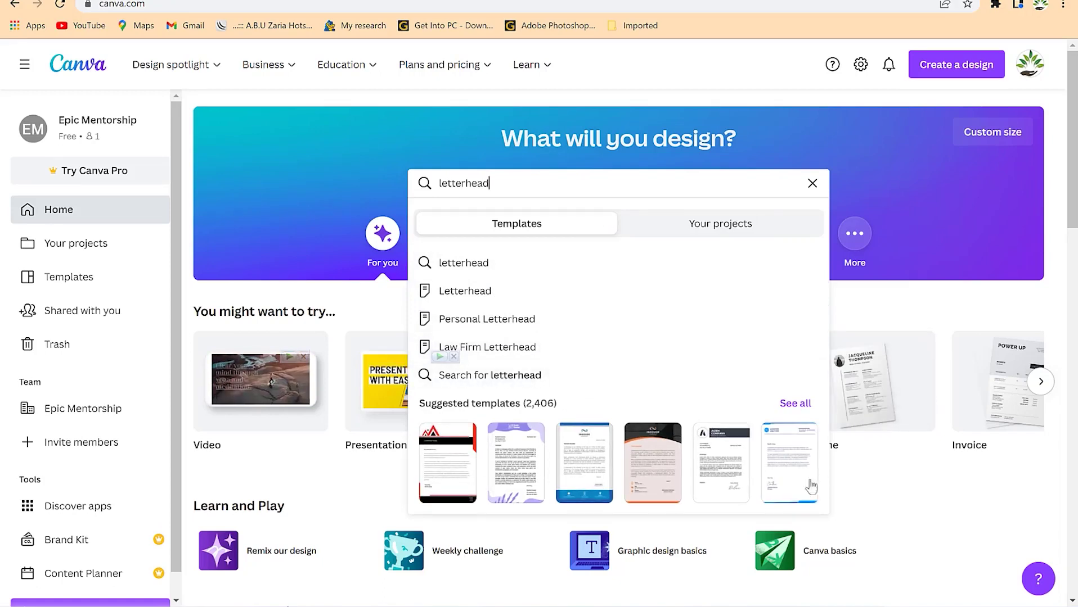
{"action": "left_click", "coordinate": [800, 410]}
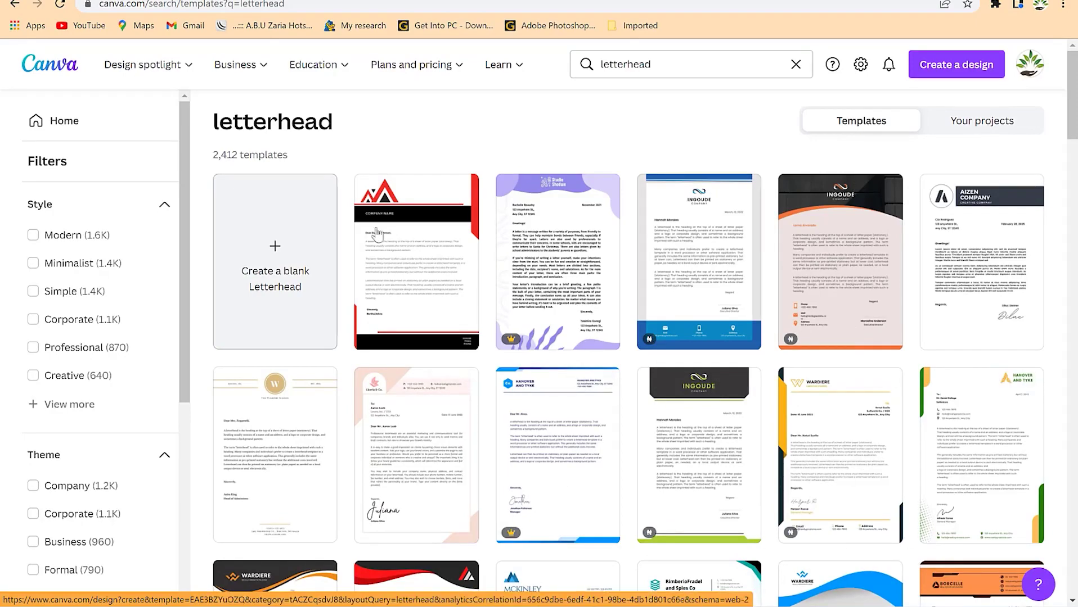
Browse the letterhead results and open the green template in a new tab
{"action": "scroll", "coordinate": [554, 516], "scroll_direction": "down", "scroll_amount": 7}
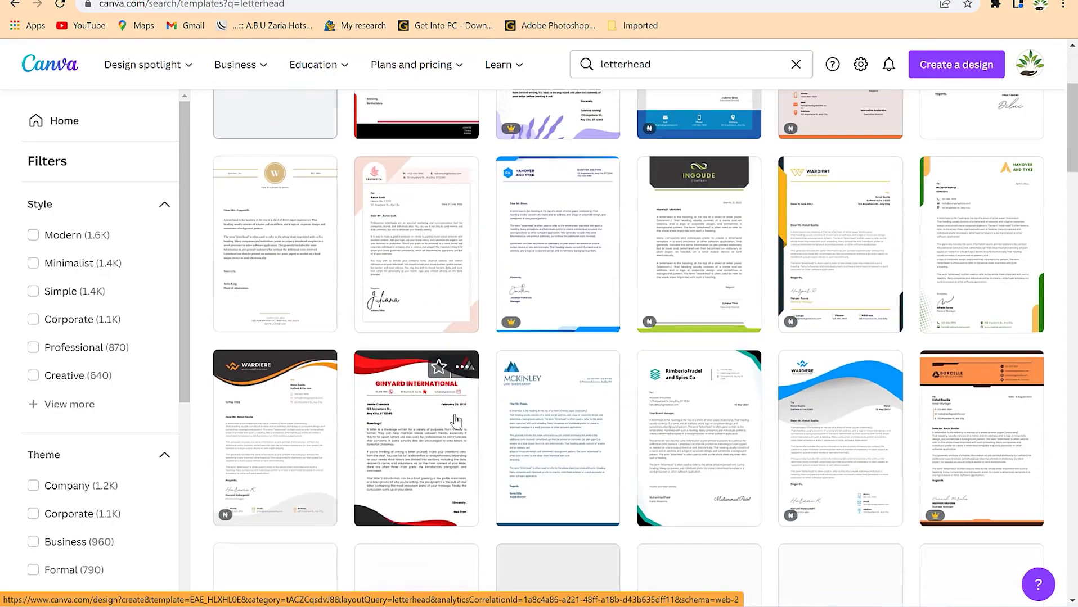
{"action": "scroll", "coordinate": [464, 415], "scroll_direction": "down", "scroll_amount": 2}
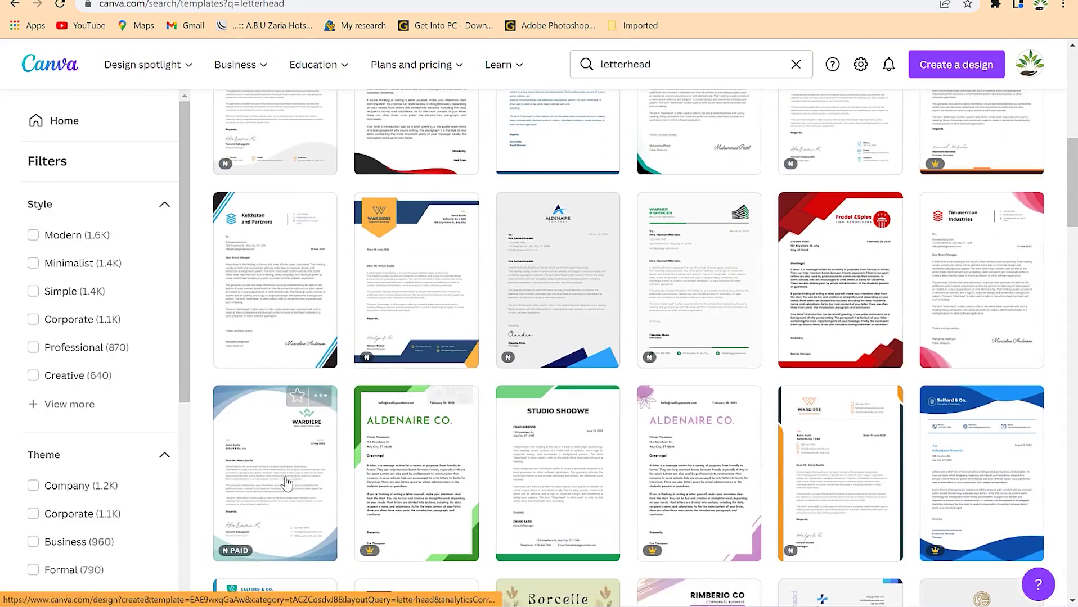
{"action": "scroll", "coordinate": [619, 428], "scroll_direction": "down", "scroll_amount": 2}
{"action": "scroll", "coordinate": [692, 371], "scroll_direction": "up", "scroll_amount": 6}
{"action": "scroll", "coordinate": [854, 370], "scroll_direction": "up", "scroll_amount": 2}
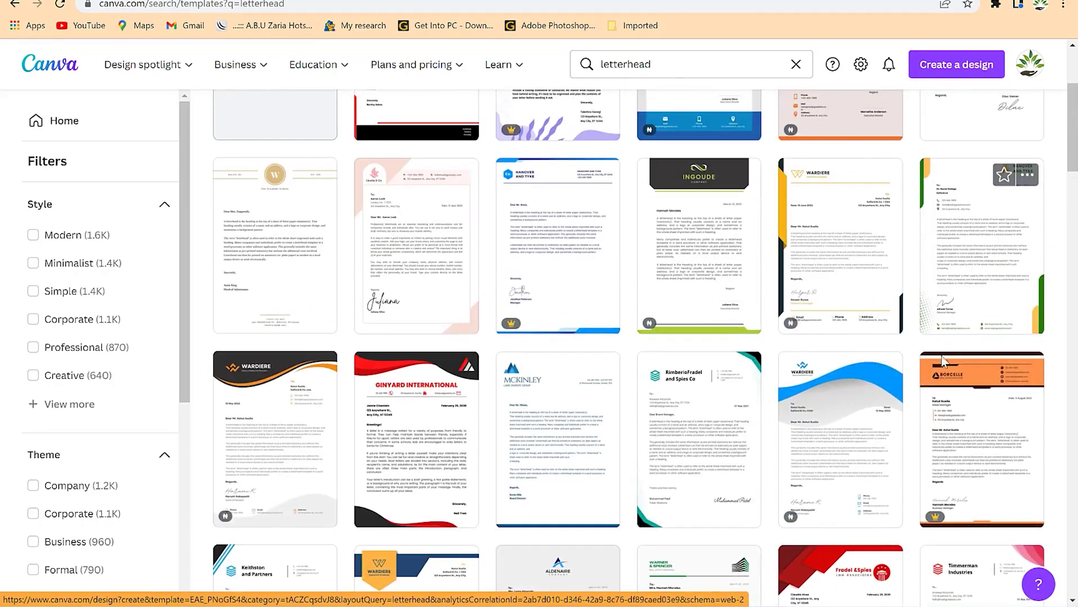
{"action": "right_click", "coordinate": [991, 232]}
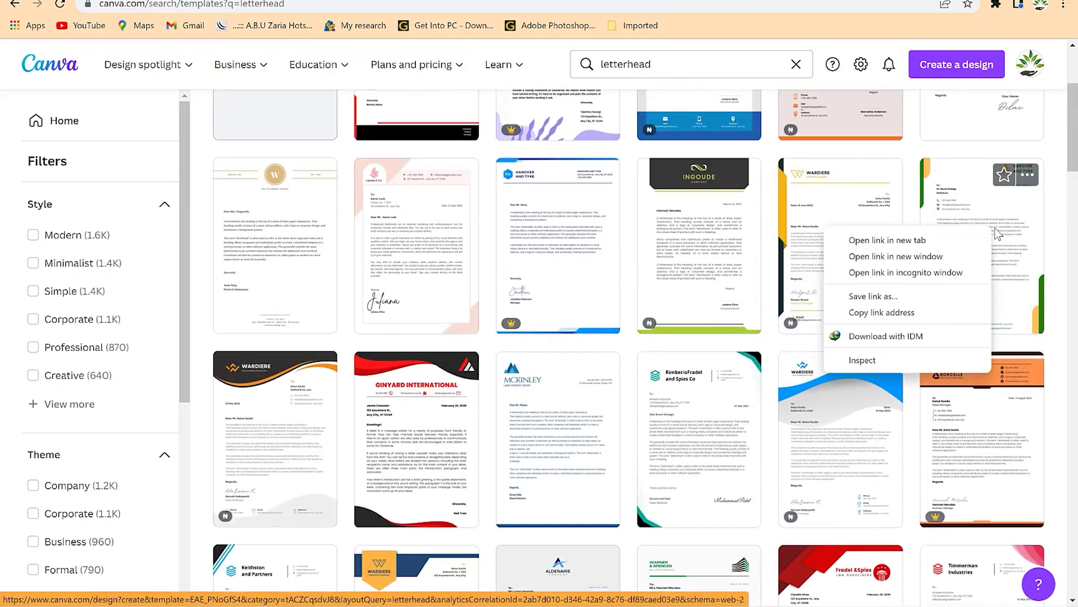
{"action": "left_click", "coordinate": [962, 245]}
Open the Keithston letterhead template in a new tab
{"action": "scroll", "coordinate": [838, 258], "scroll_direction": "down", "scroll_amount": 7}
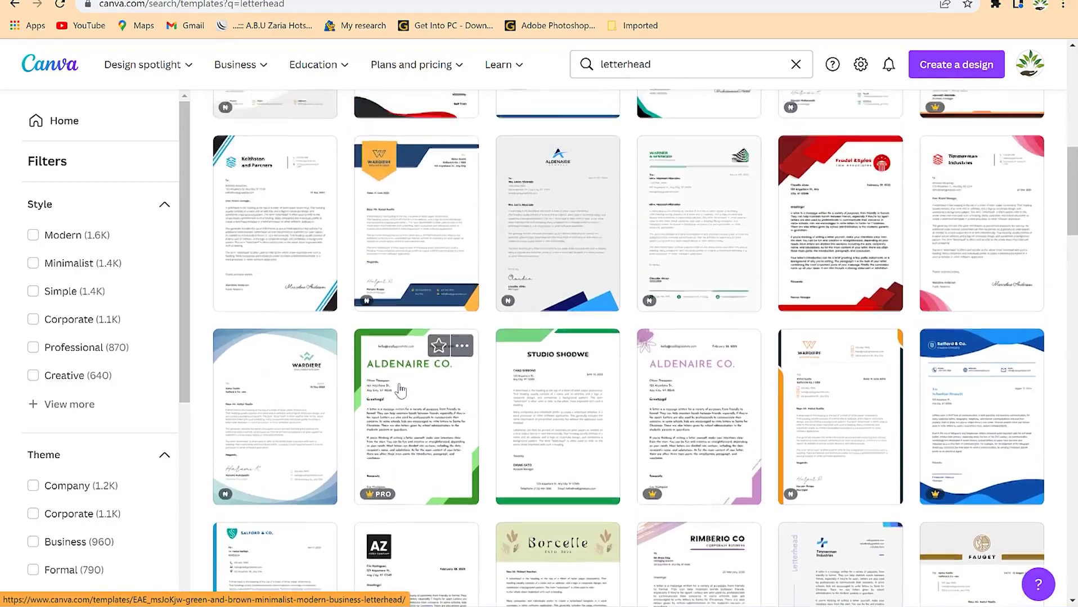
{"action": "scroll", "coordinate": [419, 397], "scroll_direction": "down", "scroll_amount": 15}
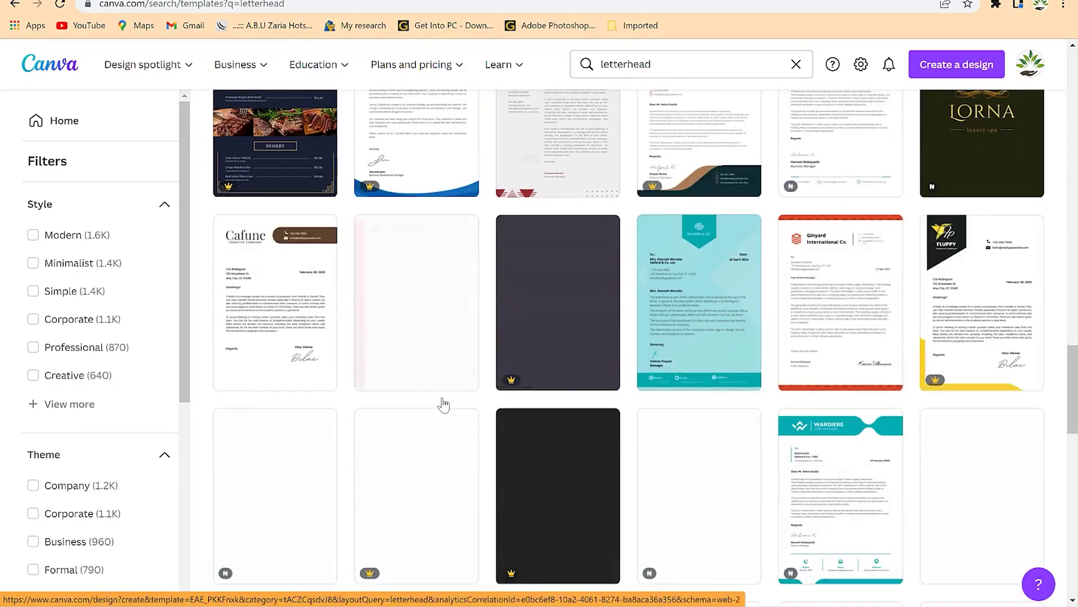
{"action": "scroll", "coordinate": [444, 405], "scroll_direction": "up", "scroll_amount": 12}
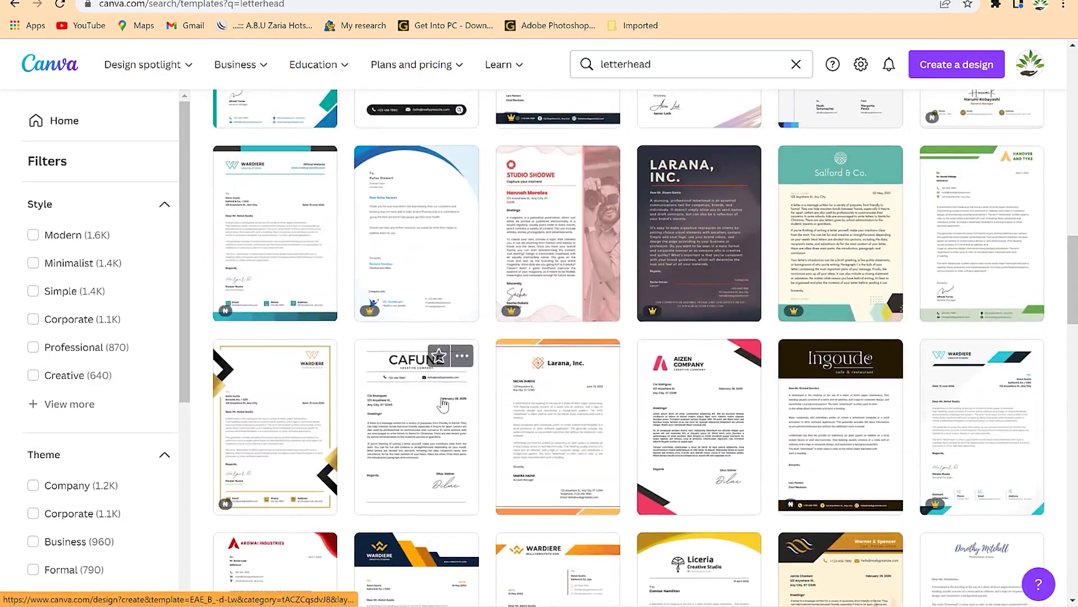
{"action": "scroll", "coordinate": [443, 405], "scroll_direction": "up", "scroll_amount": 5}
{"action": "right_click", "coordinate": [294, 327]}
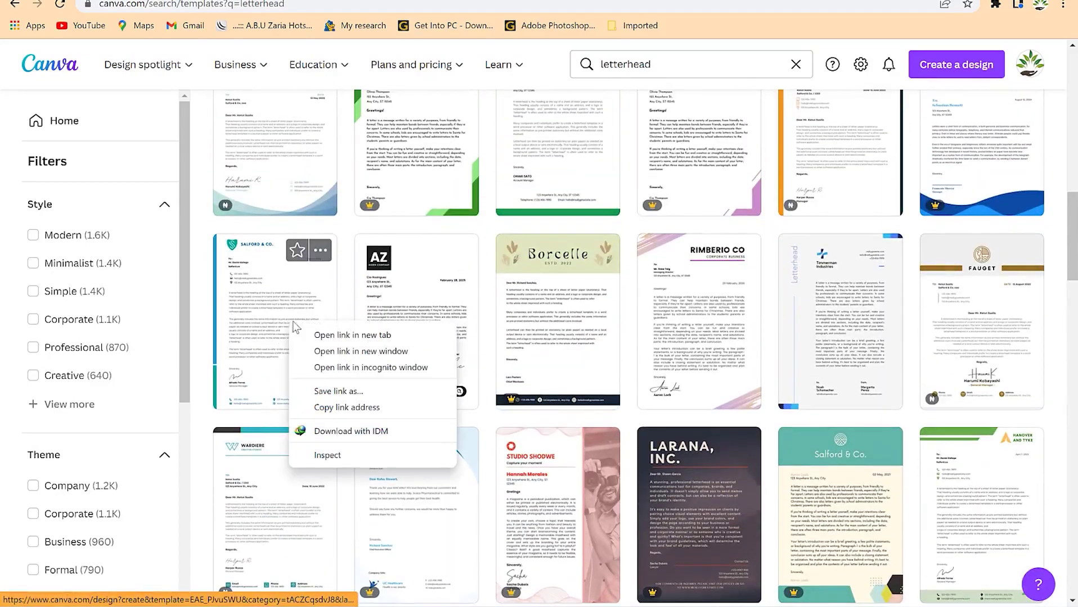
{"action": "left_click", "coordinate": [234, 279]}
{"action": "scroll", "coordinate": [286, 274], "scroll_direction": "up", "scroll_amount": 6}
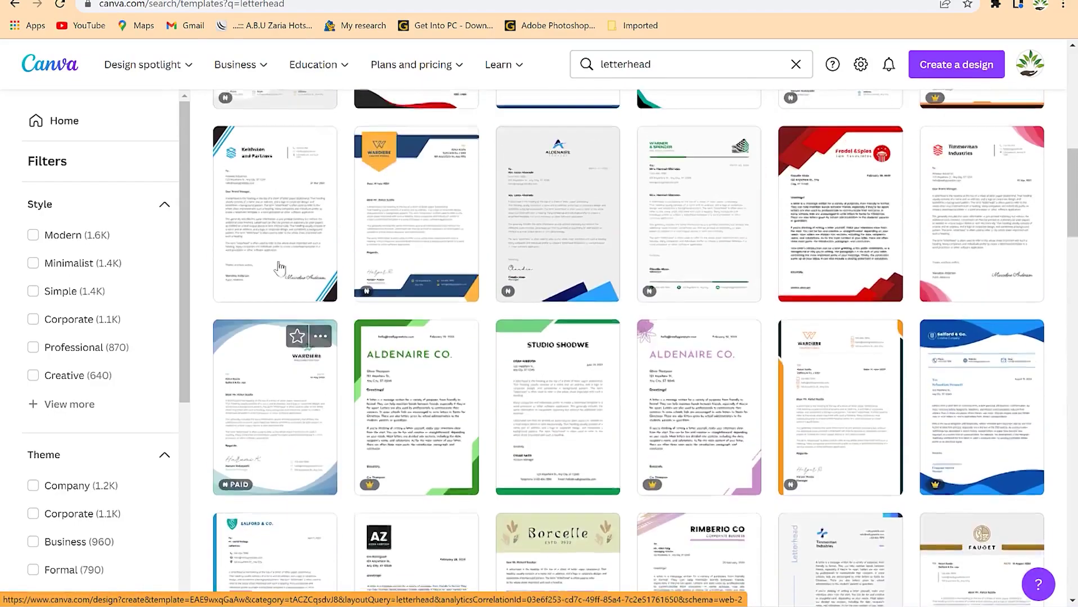
{"action": "scroll", "coordinate": [285, 274], "scroll_direction": "up", "scroll_amount": 1}
{"action": "right_click", "coordinate": [292, 382]}
{"action": "left_click", "coordinate": [373, 388]}
Switch to the opened Hanover and Tyke template tab in the editor
{"action": "scroll", "coordinate": [714, 410], "scroll_direction": "down", "scroll_amount": 5}
{"action": "scroll", "coordinate": [710, 411], "scroll_direction": "down", "scroll_amount": 5}
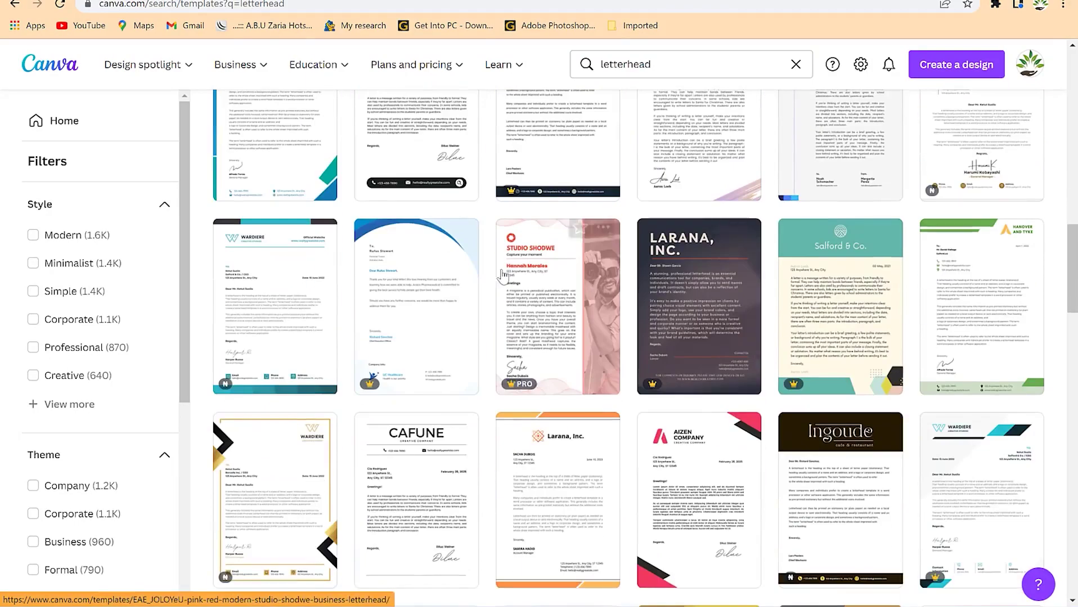
{"action": "left_click", "coordinate": [321, 15]}
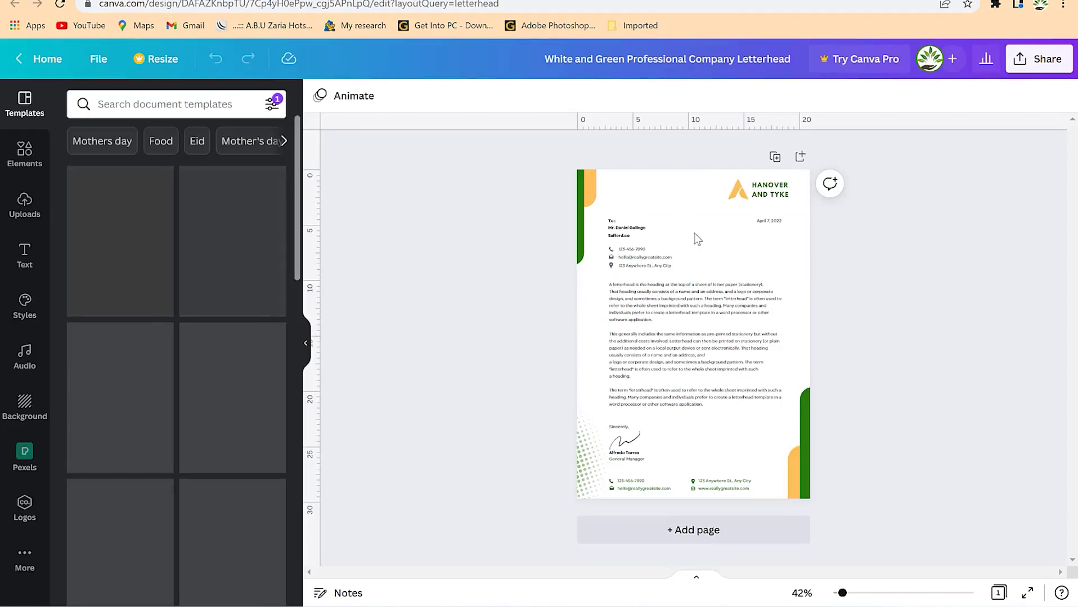
Inspect the body and contact text boxes and zoom the letterhead to about 117%
{"action": "left_click", "coordinate": [685, 285]}
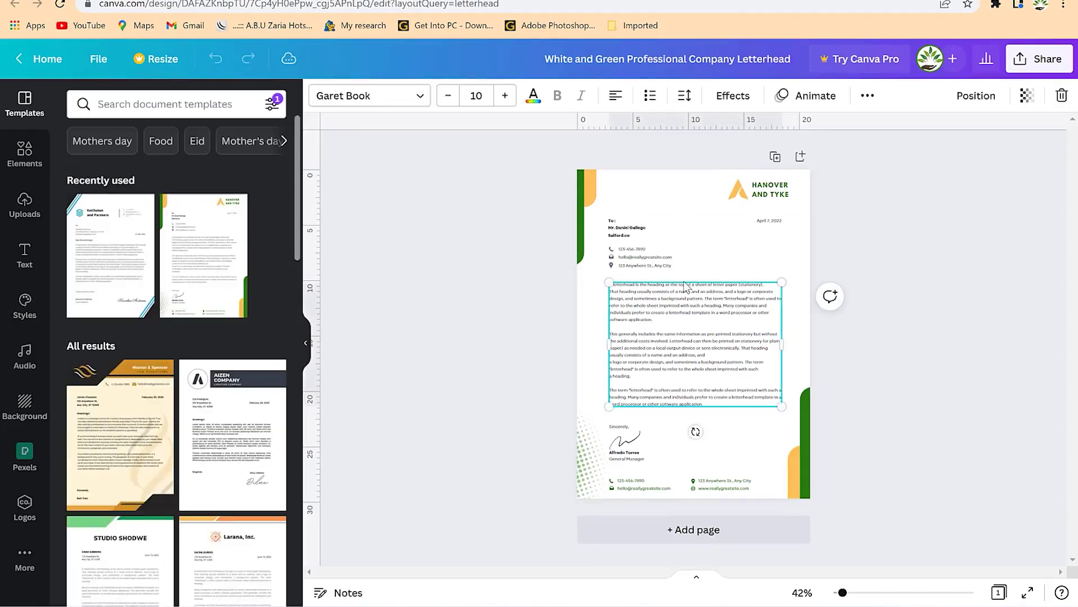
{"action": "double_click", "coordinate": [676, 326]}
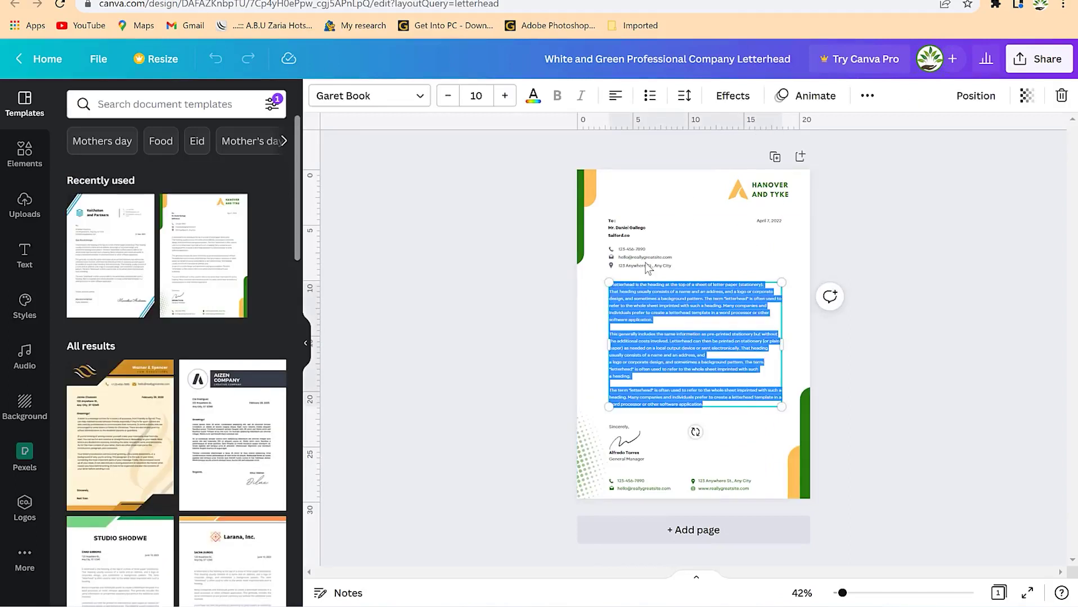
{"action": "left_click", "coordinate": [647, 266]}
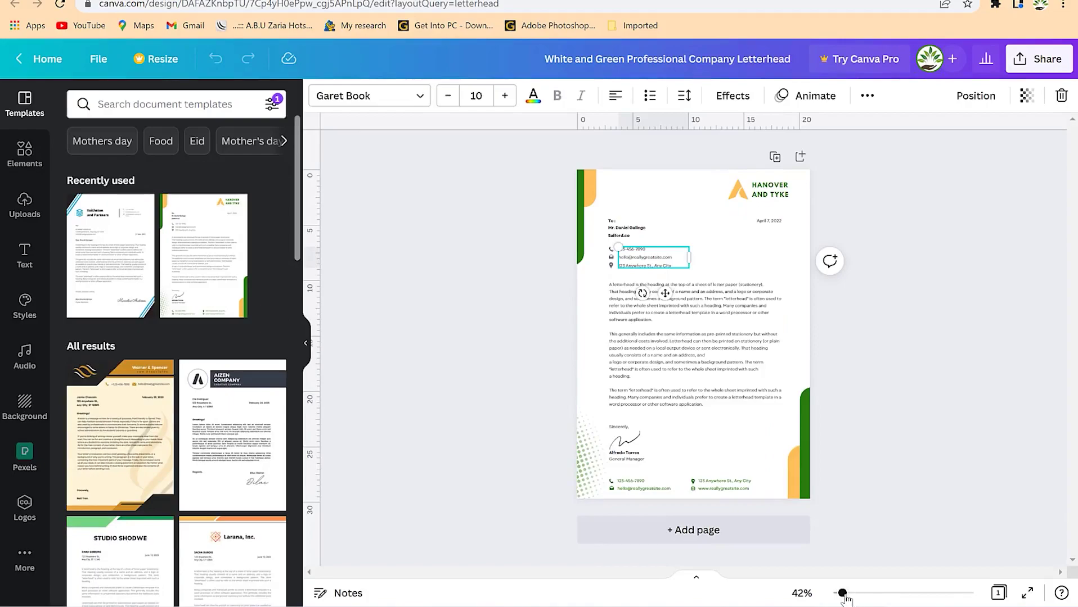
{"action": "left_click_drag", "start_coordinate": [842, 593], "coordinate": [863, 594]}
{"action": "scroll", "coordinate": [738, 348], "scroll_direction": "up", "scroll_amount": 6}
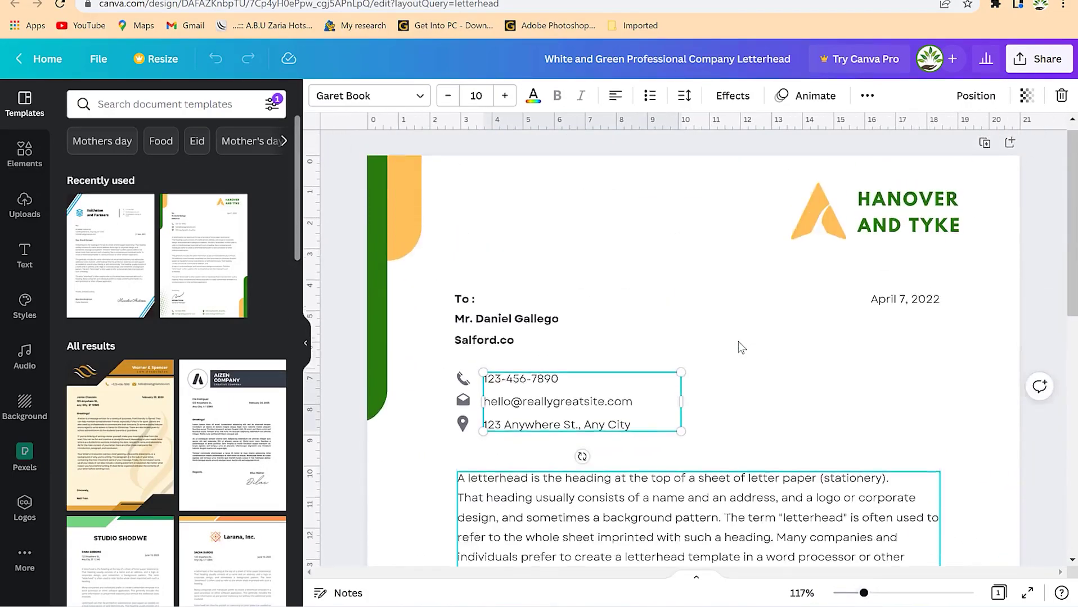
{"action": "left_click", "coordinate": [693, 329]}
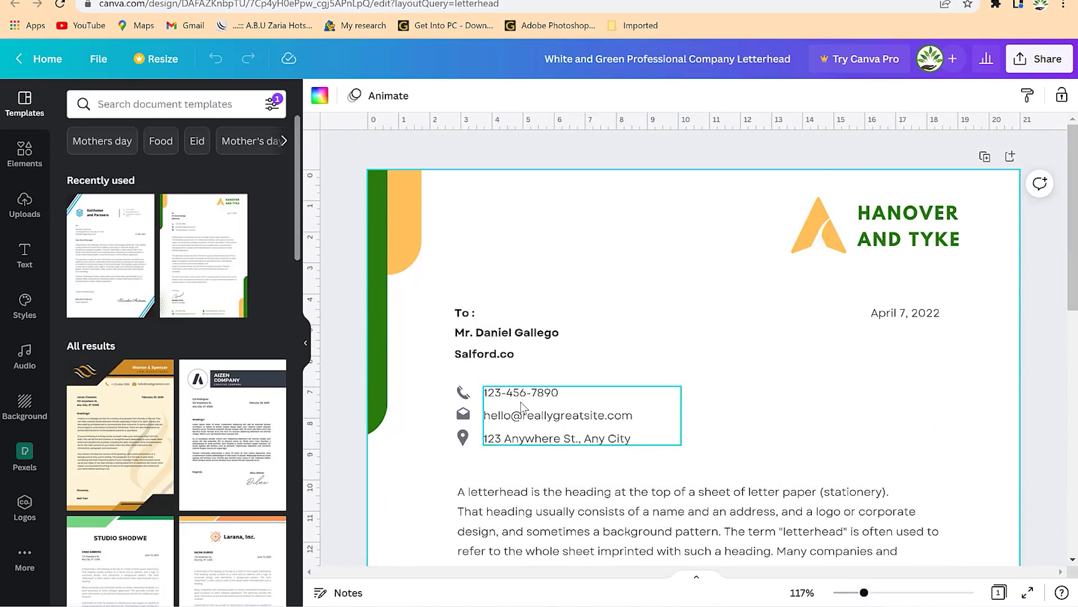
Recolour the green vertical bar on the left edge grey
{"action": "left_click", "coordinate": [915, 220]}
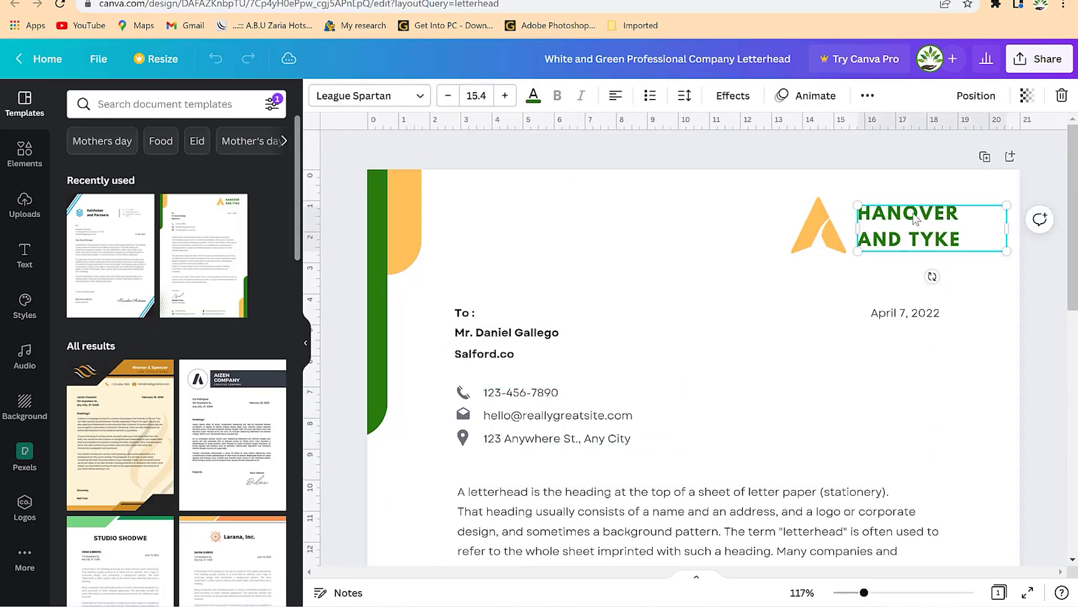
{"action": "left_click", "coordinate": [824, 226]}
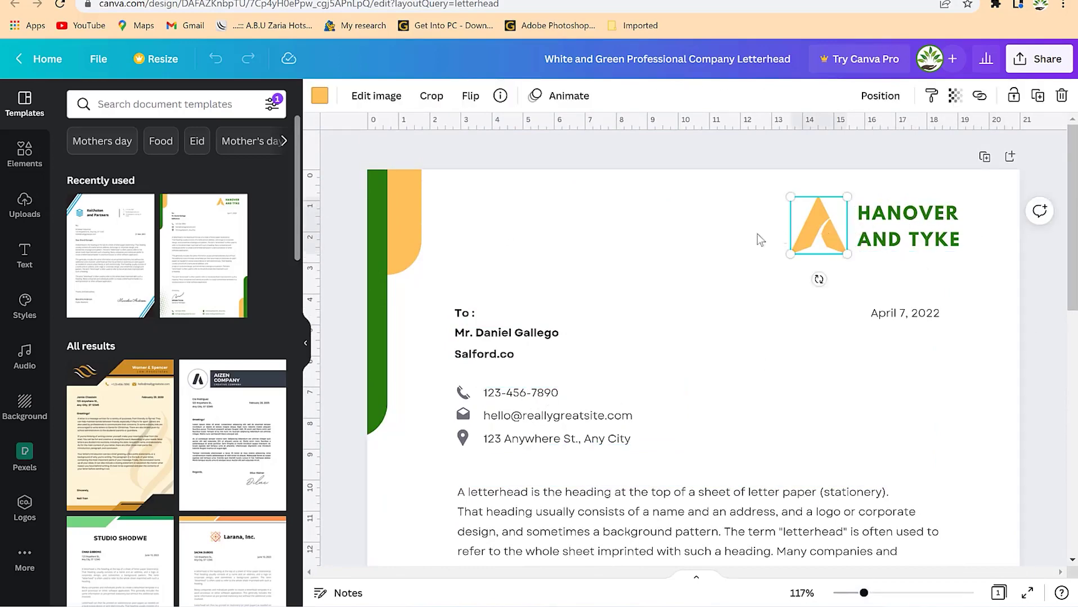
{"action": "left_click", "coordinate": [369, 220]}
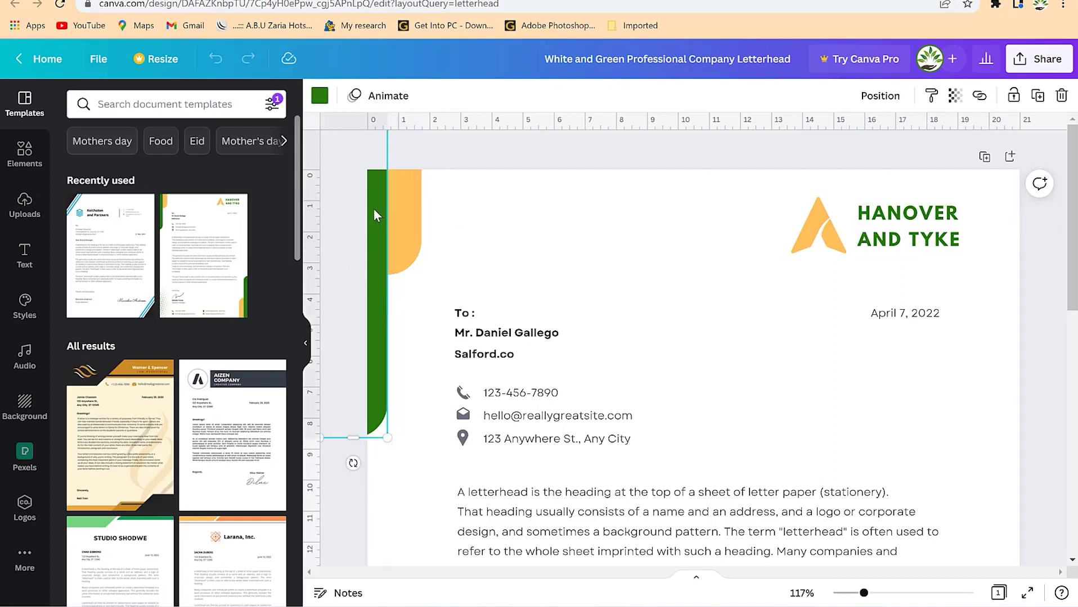
{"action": "left_click", "coordinate": [319, 97]}
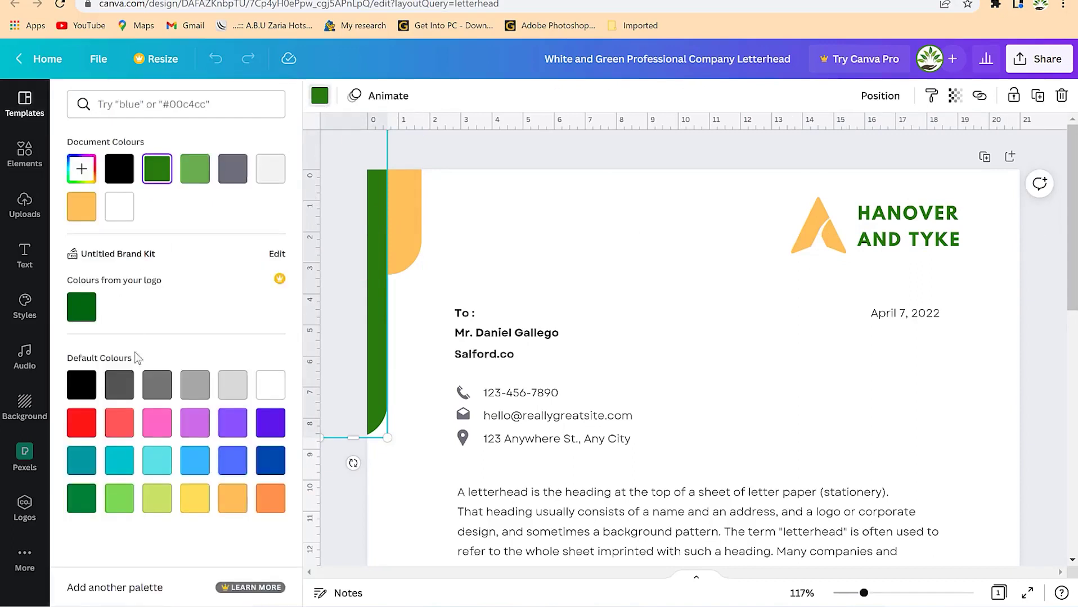
{"action": "left_click", "coordinate": [152, 385]}
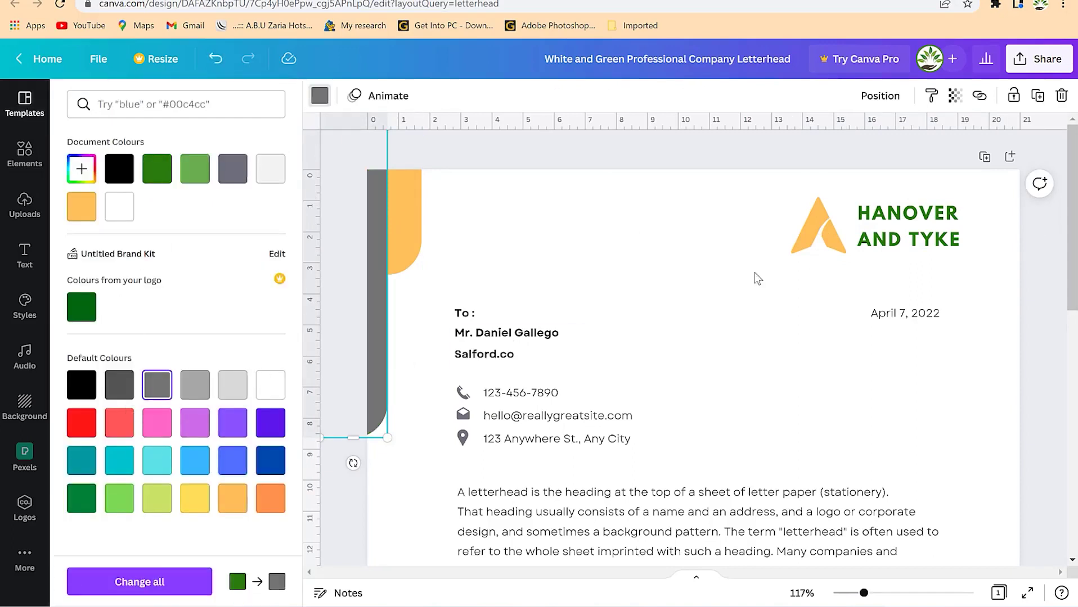
{"action": "left_click", "coordinate": [758, 279]}
Make the orange logo mark and the orange top-left bar red
{"action": "left_click", "coordinate": [811, 223]}
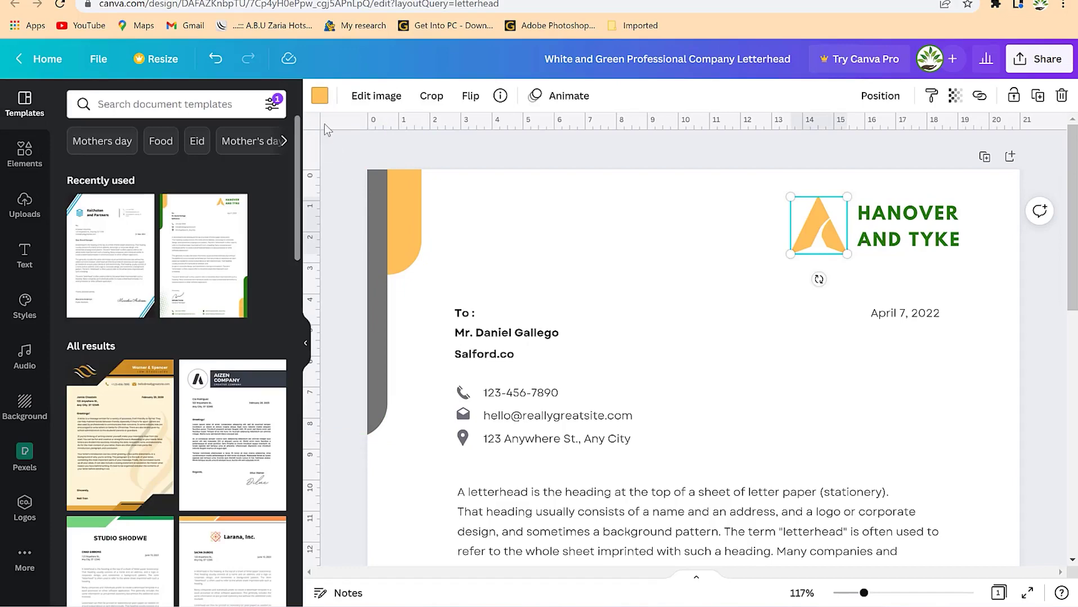
{"action": "left_click", "coordinate": [329, 95]}
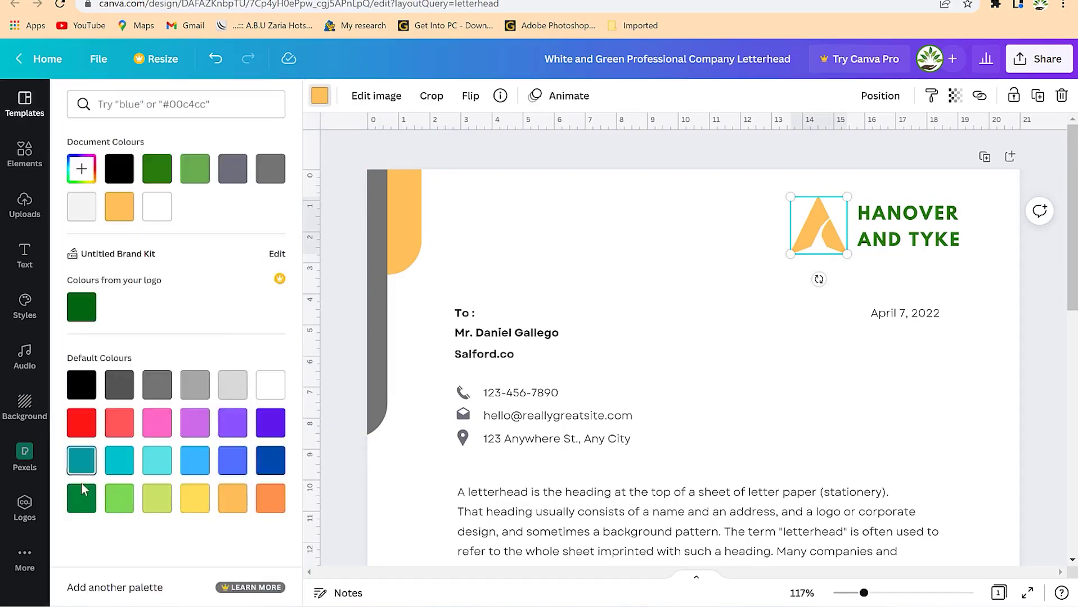
{"action": "left_click", "coordinate": [82, 423]}
{"action": "left_click", "coordinate": [413, 225]}
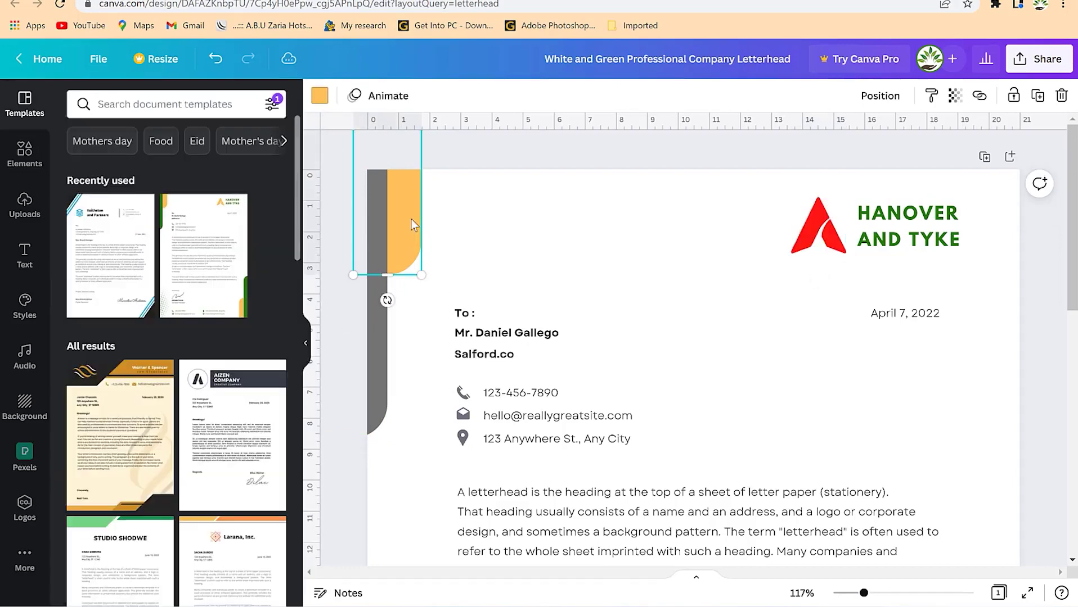
{"action": "left_click", "coordinate": [329, 95]}
{"action": "left_click", "coordinate": [157, 207]}
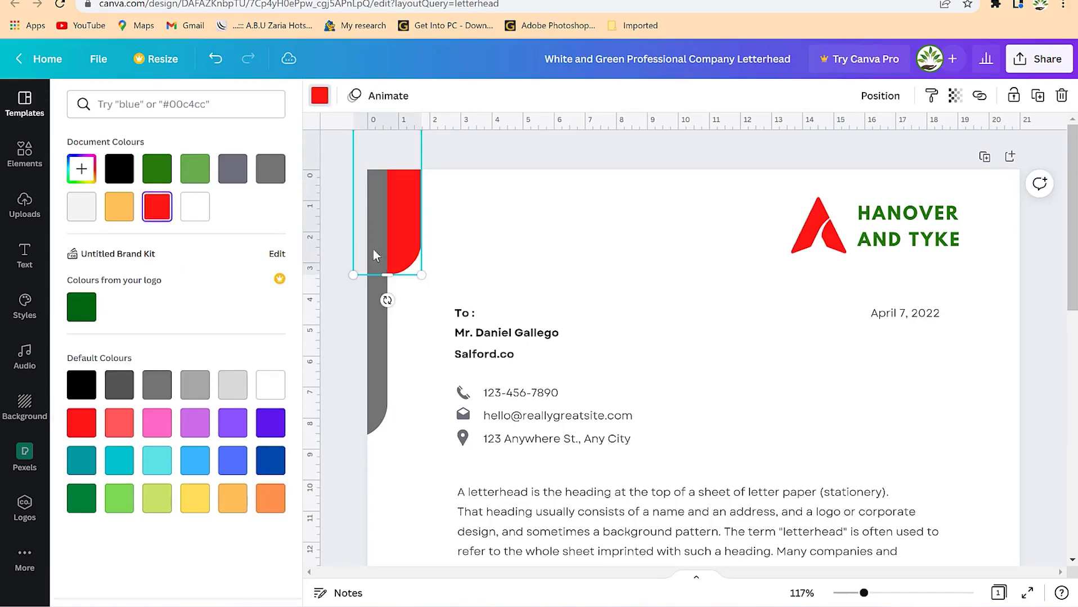
{"action": "left_click", "coordinate": [638, 276]}
Turn the orange shape at the bottom right red
{"action": "scroll", "coordinate": [763, 367], "scroll_direction": "down", "scroll_amount": 10}
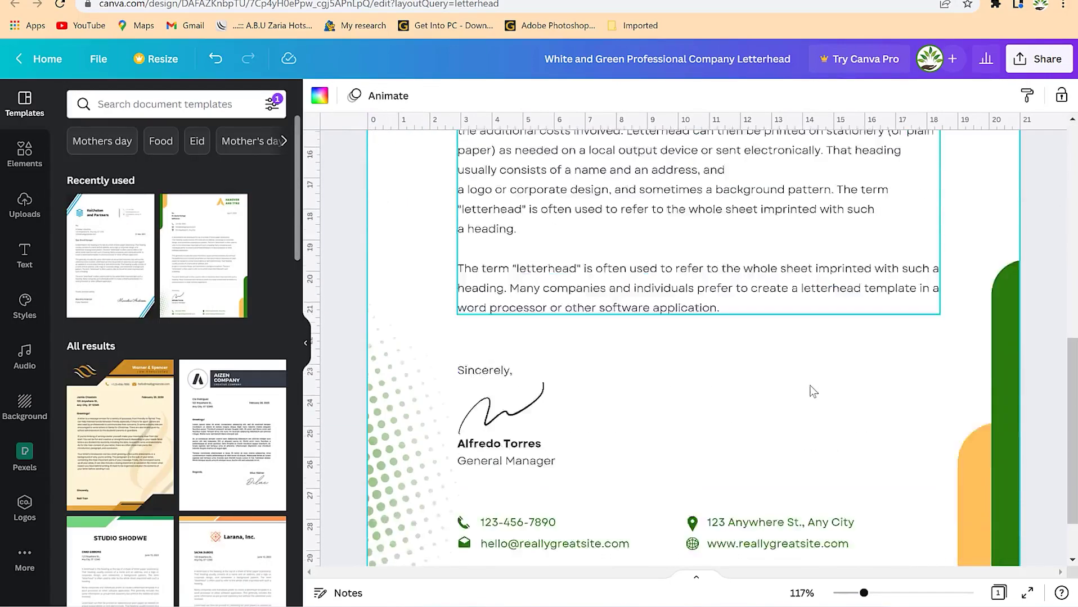
{"action": "left_click", "coordinate": [978, 413]}
{"action": "scroll", "coordinate": [923, 306], "scroll_direction": "up", "scroll_amount": 15}
{"action": "scroll", "coordinate": [869, 433], "scroll_direction": "down", "scroll_amount": 6}
{"action": "scroll", "coordinate": [869, 433], "scroll_direction": "down", "scroll_amount": 5}
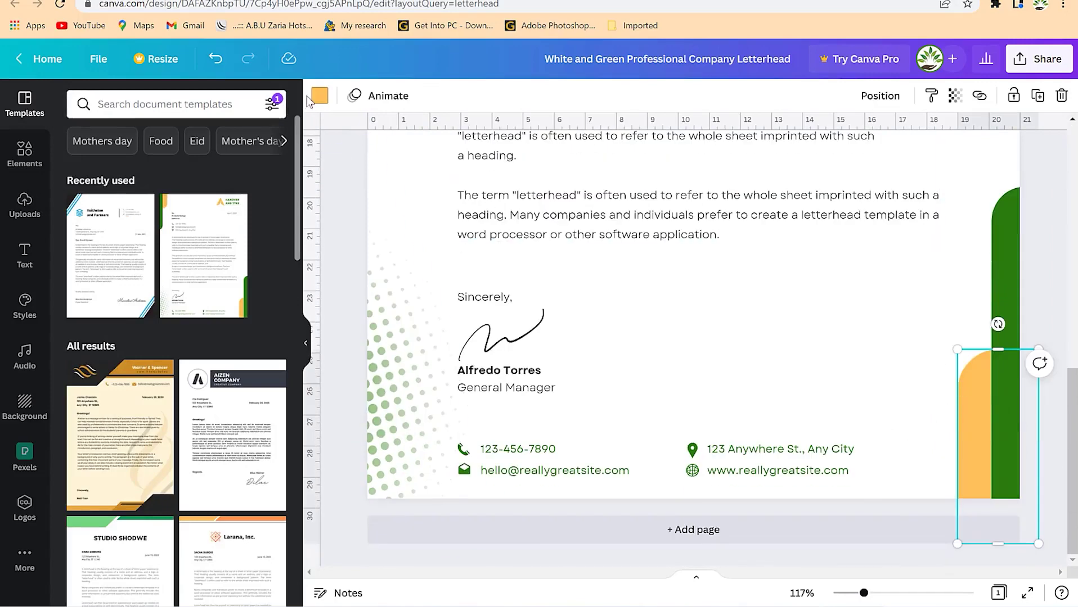
{"action": "left_click", "coordinate": [319, 95]}
{"action": "left_click", "coordinate": [157, 206]}
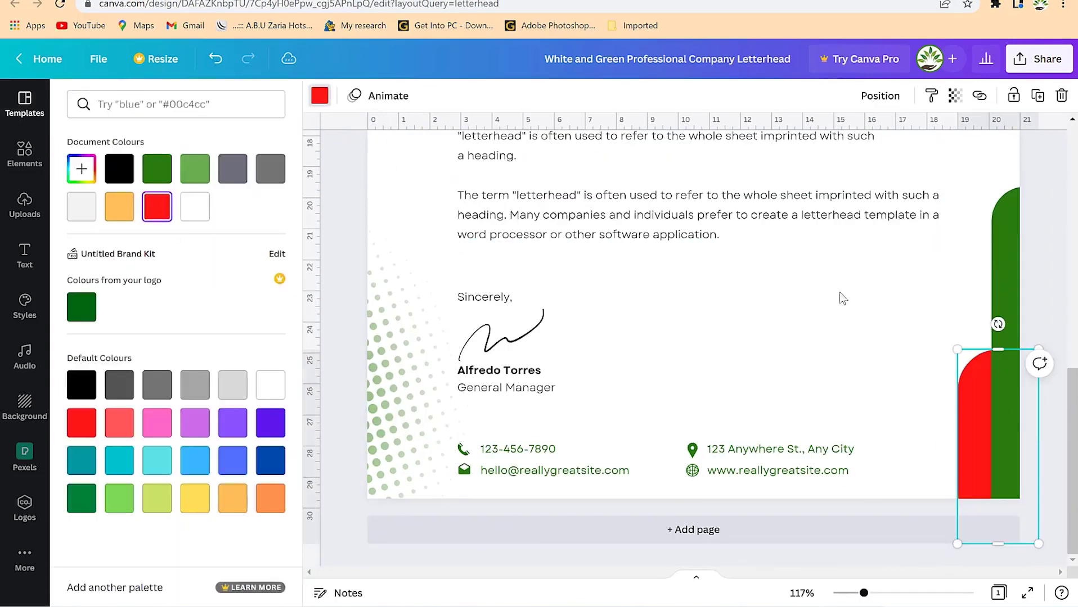
Recolour the green shape at the page's right edge grey
{"action": "left_click", "coordinate": [1007, 259]}
{"action": "scroll", "coordinate": [964, 266], "scroll_direction": "up", "scroll_amount": 11}
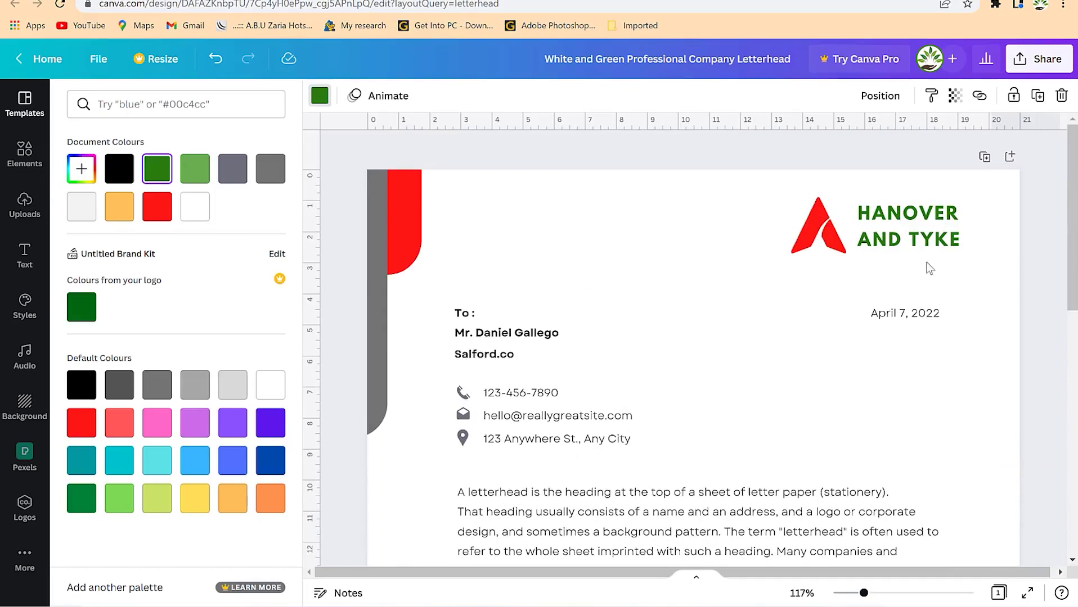
{"action": "left_click", "coordinate": [233, 169]}
{"action": "scroll", "coordinate": [736, 353], "scroll_direction": "down", "scroll_amount": 10}
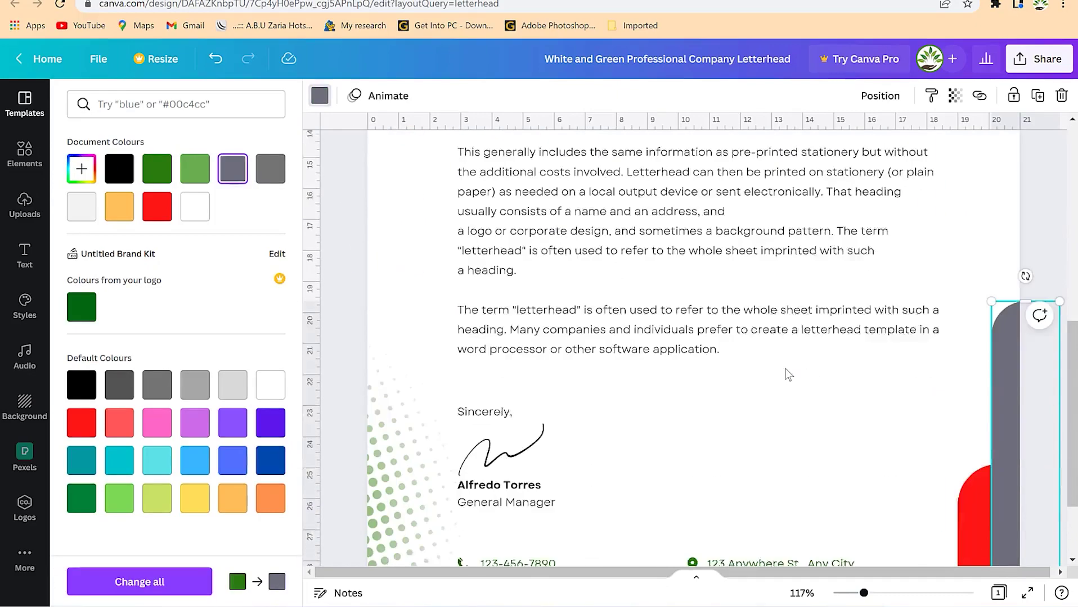
{"action": "scroll", "coordinate": [599, 365], "scroll_direction": "up", "scroll_amount": 10}
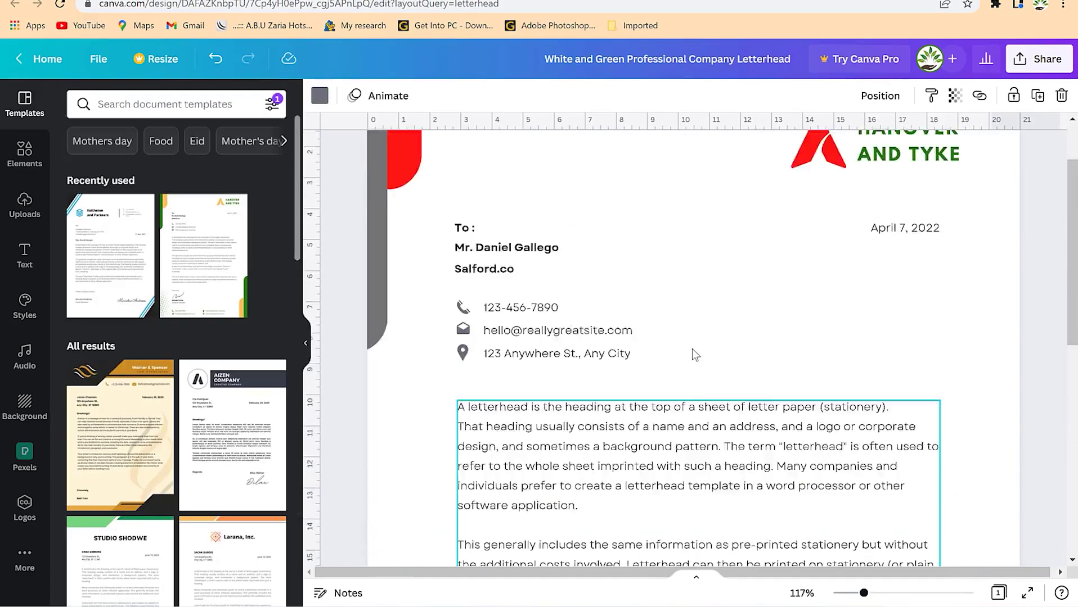
{"action": "left_click", "coordinate": [926, 233]}
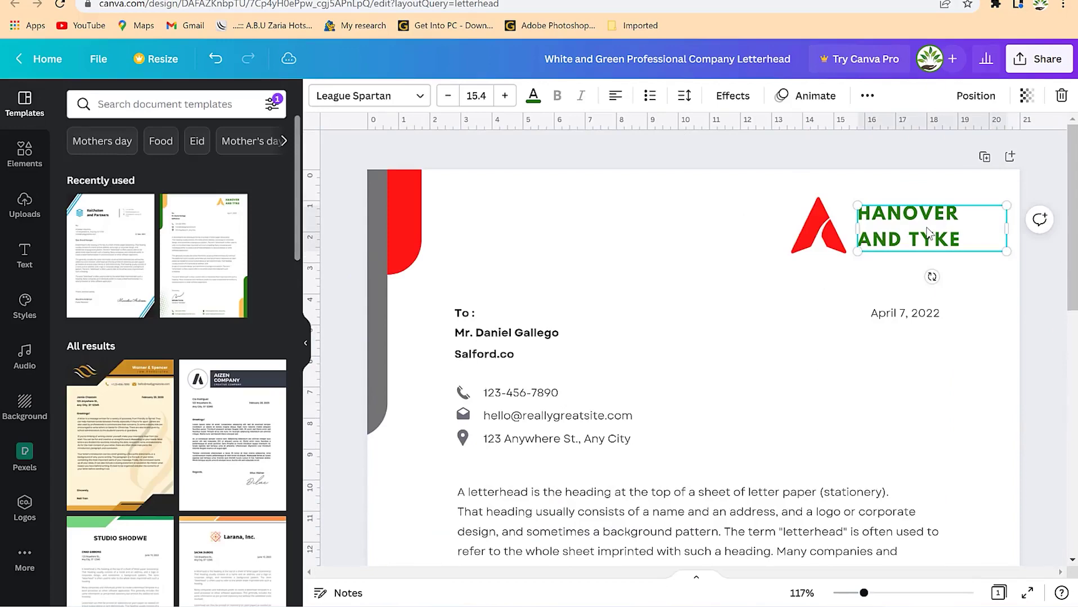
Change the HANOVER AND TYKE heading text colour to grey
{"action": "scroll", "coordinate": [647, 313], "scroll_direction": "down", "scroll_amount": 4}
{"action": "scroll", "coordinate": [649, 313], "scroll_direction": "up", "scroll_amount": 4}
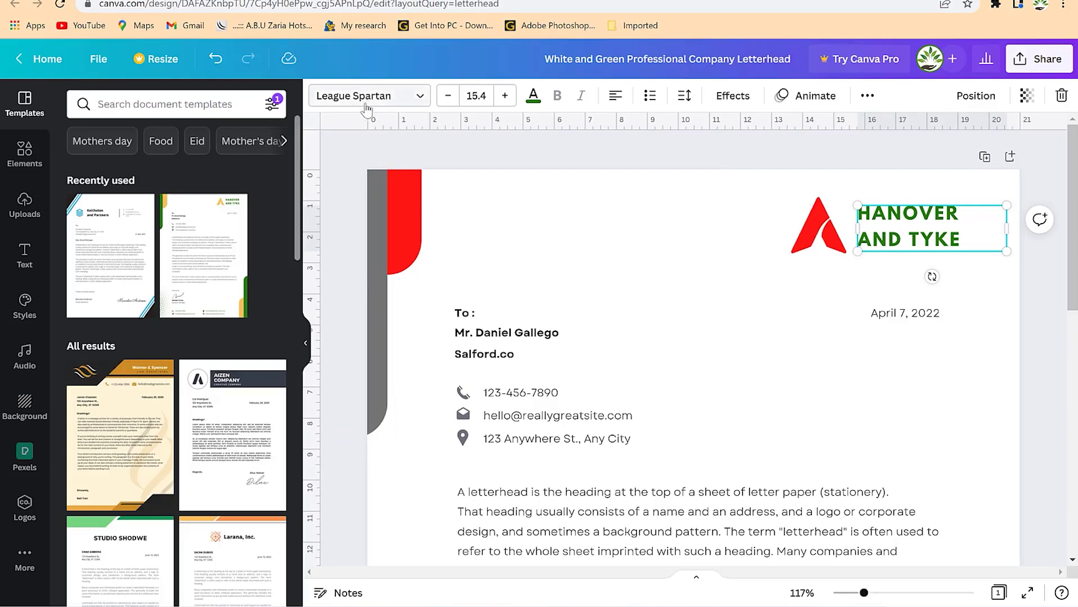
{"action": "left_click", "coordinate": [533, 96]}
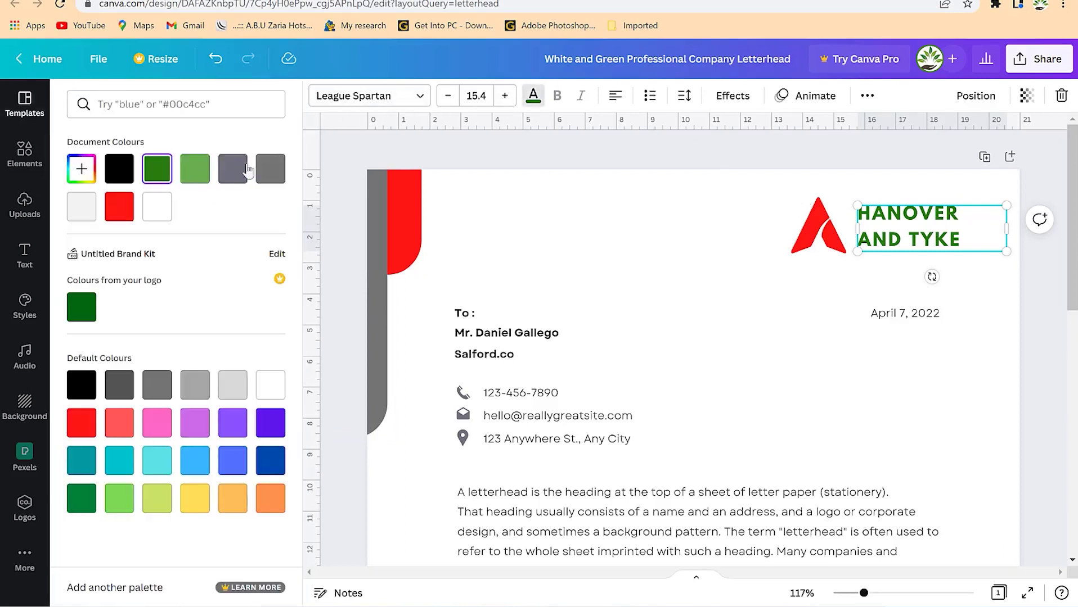
{"action": "left_click", "coordinate": [223, 176]}
{"action": "left_click", "coordinate": [775, 384]}
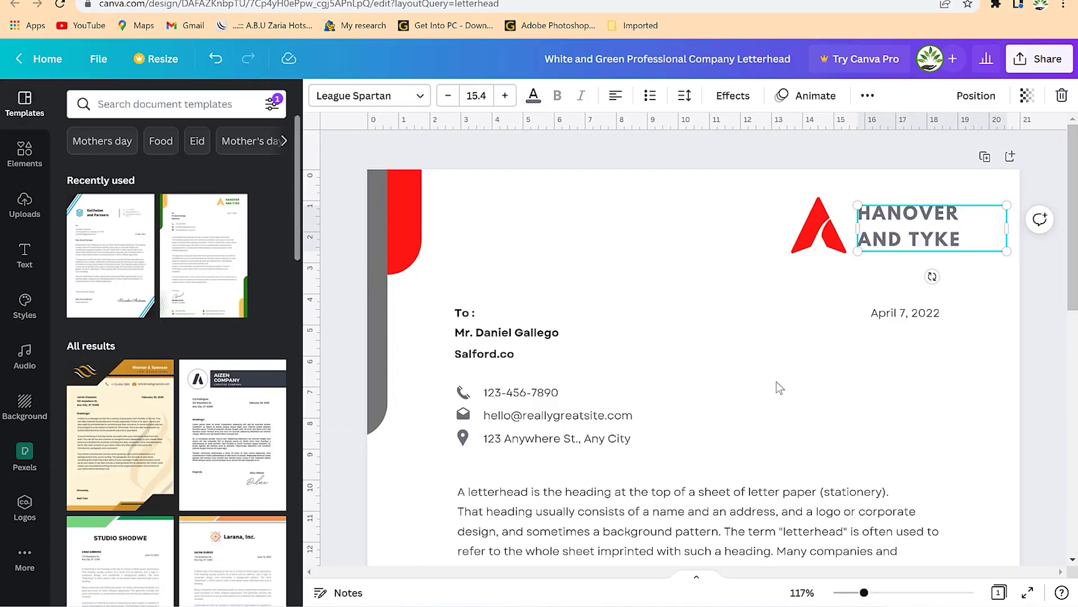
With the red A logo selected, search for 'flying bird'
{"action": "left_click", "coordinate": [831, 226]}
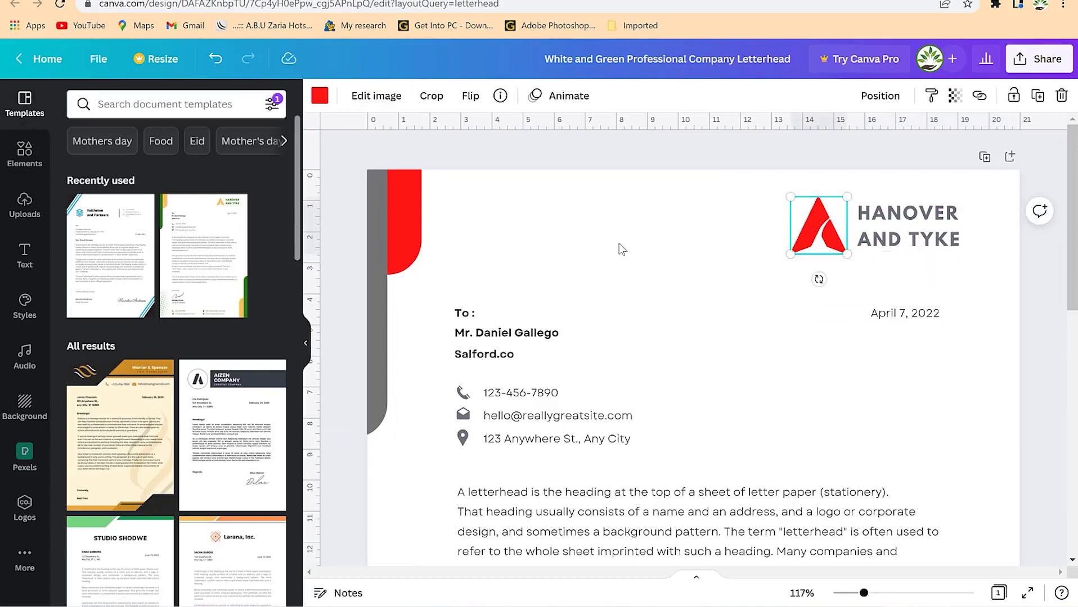
{"action": "left_click", "coordinate": [195, 104]}
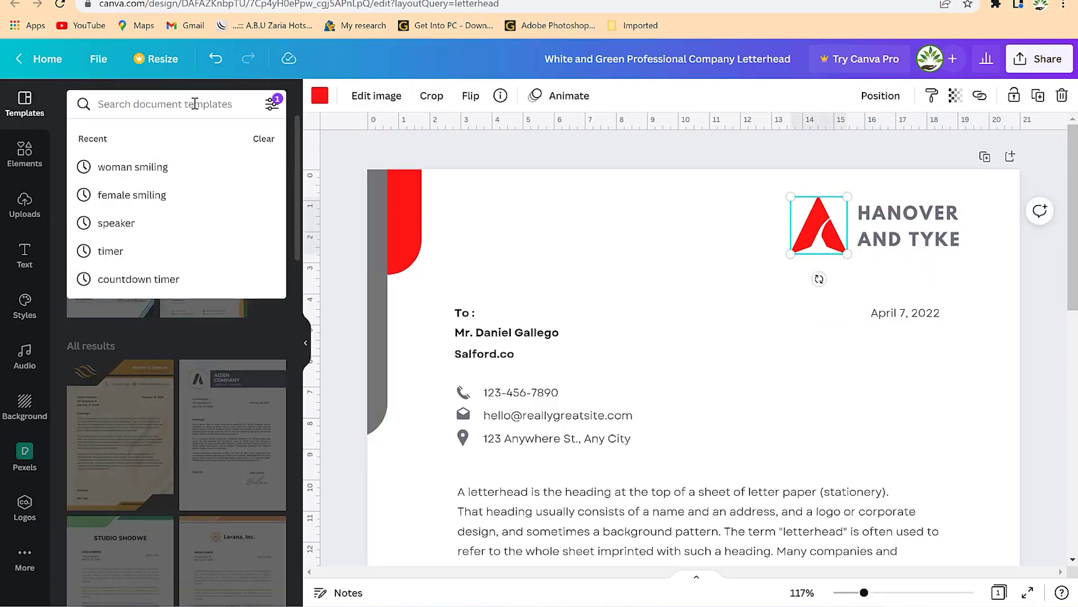
{"action": "type", "text": "flying bird"}
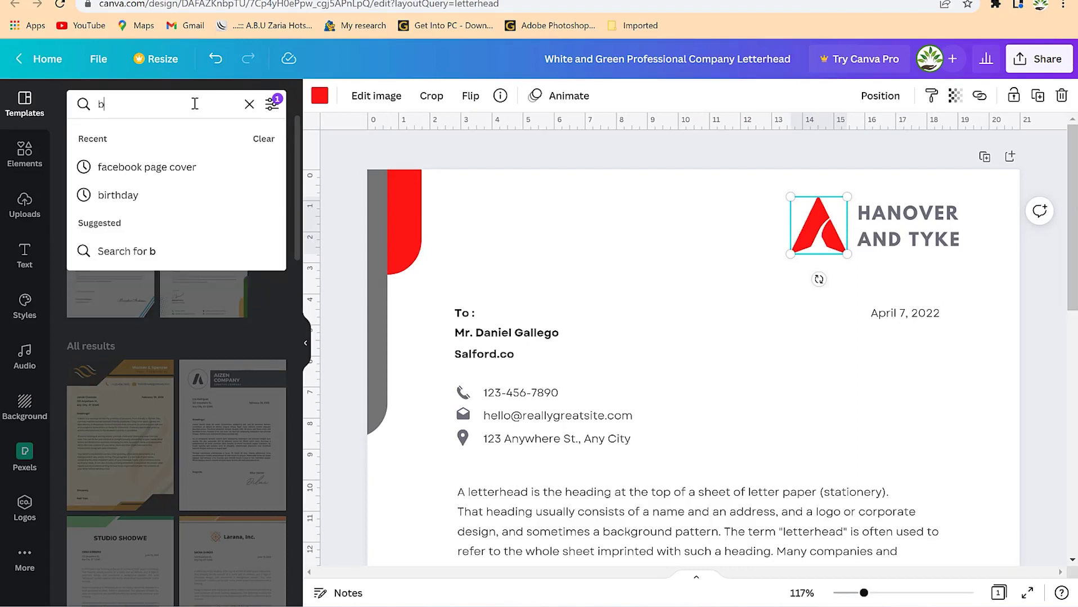
{"action": "key", "text": "Return"}
Find a line-drawn flying bird in Elements, place it on the letterhead and shrink it
{"action": "left_click", "coordinate": [24, 153]}
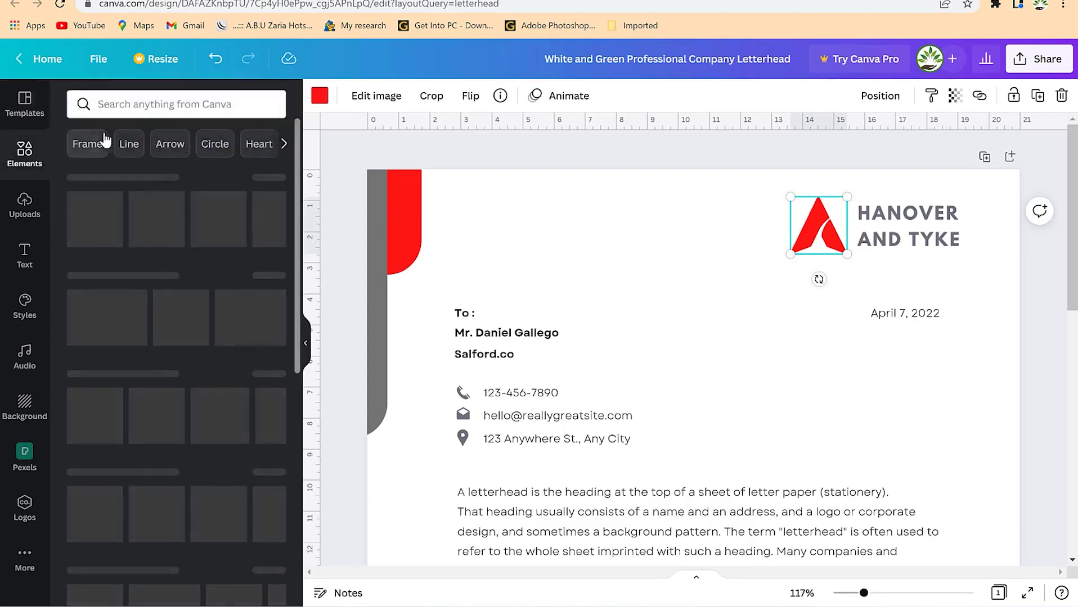
{"action": "left_click", "coordinate": [147, 107]}
{"action": "type", "text": "fly"}
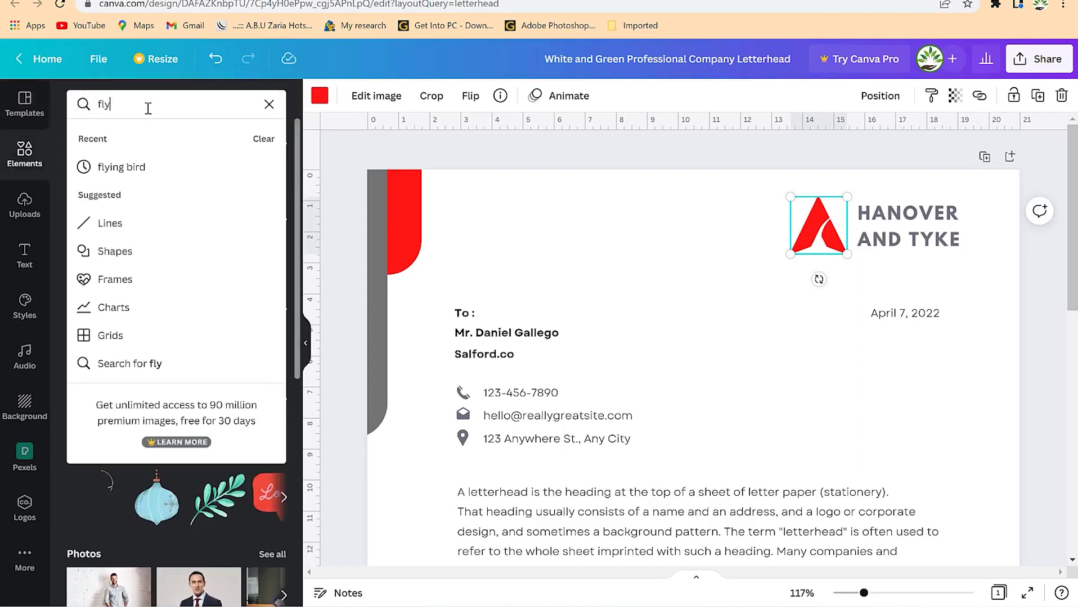
{"action": "left_click", "coordinate": [121, 167]}
{"action": "scroll", "coordinate": [163, 360], "scroll_direction": "down", "scroll_amount": 3}
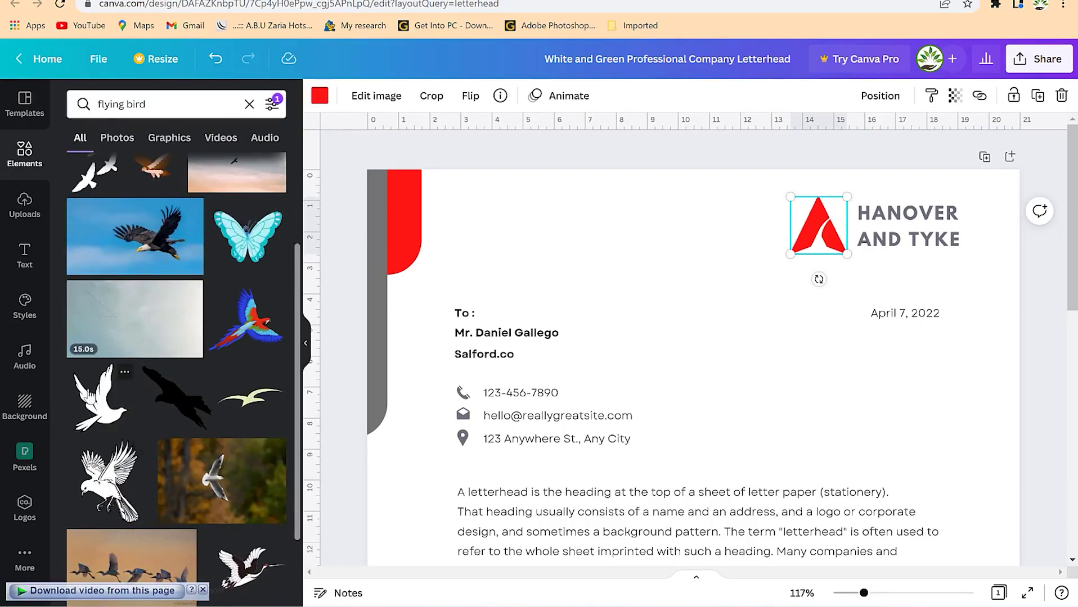
{"action": "left_click_drag", "start_coordinate": [104, 489], "coordinate": [674, 203]}
{"action": "left_click_drag", "start_coordinate": [872, 161], "coordinate": [697, 417]}
Delete the red A logo and fit the bird beside HANOVER AND TYKE
{"action": "left_click", "coordinate": [818, 211]}
{"action": "key", "text": "Delete"}
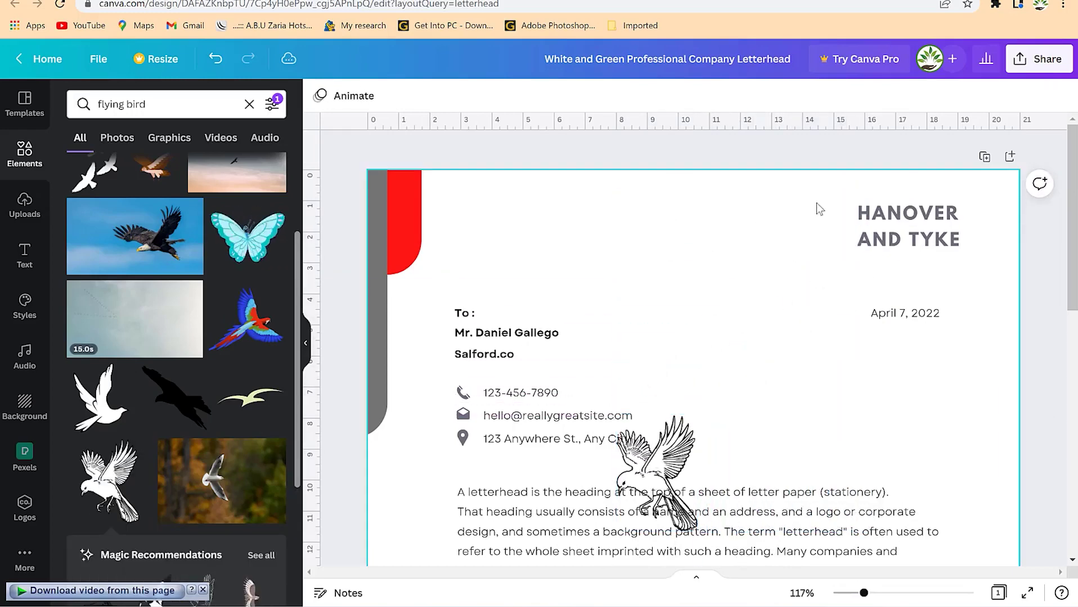
{"action": "left_click", "coordinate": [665, 438]}
{"action": "left_click_drag", "start_coordinate": [665, 439], "coordinate": [811, 191]}
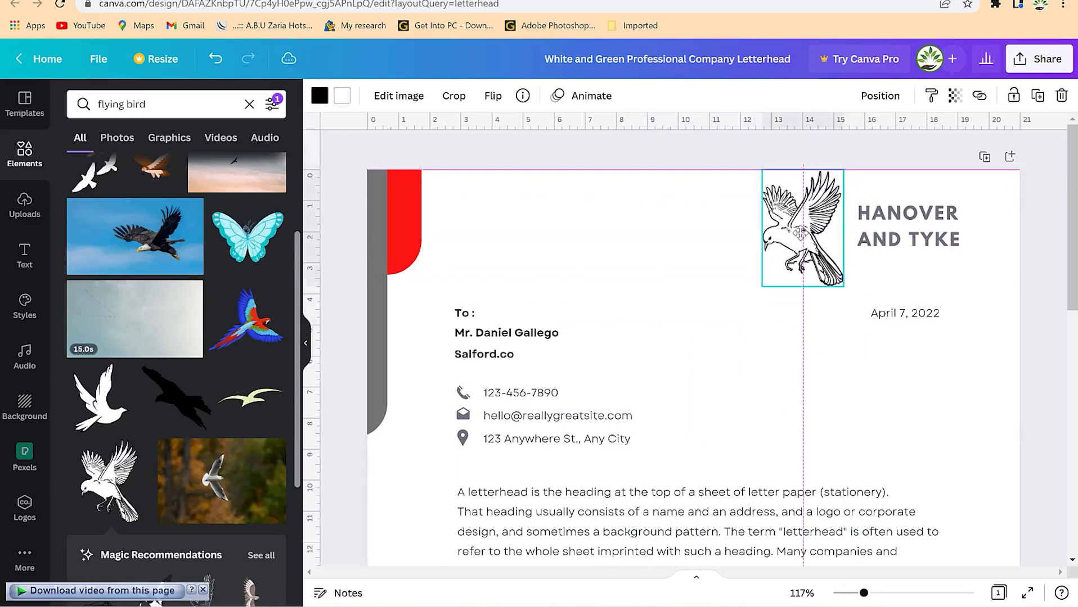
{"action": "left_click_drag", "start_coordinate": [760, 289], "coordinate": [797, 268]}
{"action": "left_click_drag", "start_coordinate": [851, 188], "coordinate": [816, 222]}
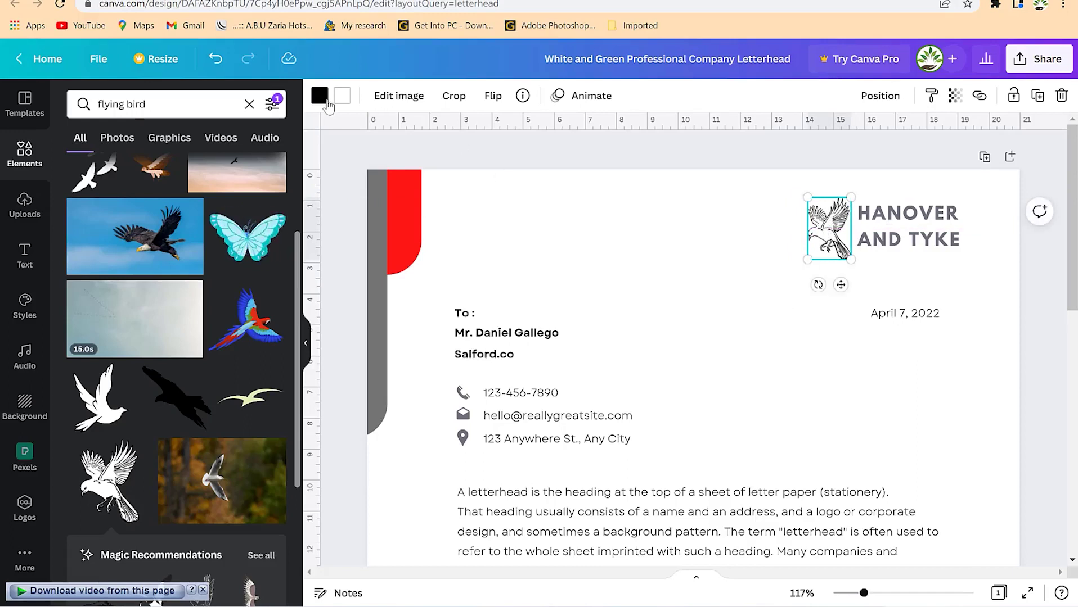
Turn the bird graphic's white areas red
{"action": "left_click", "coordinate": [341, 97]}
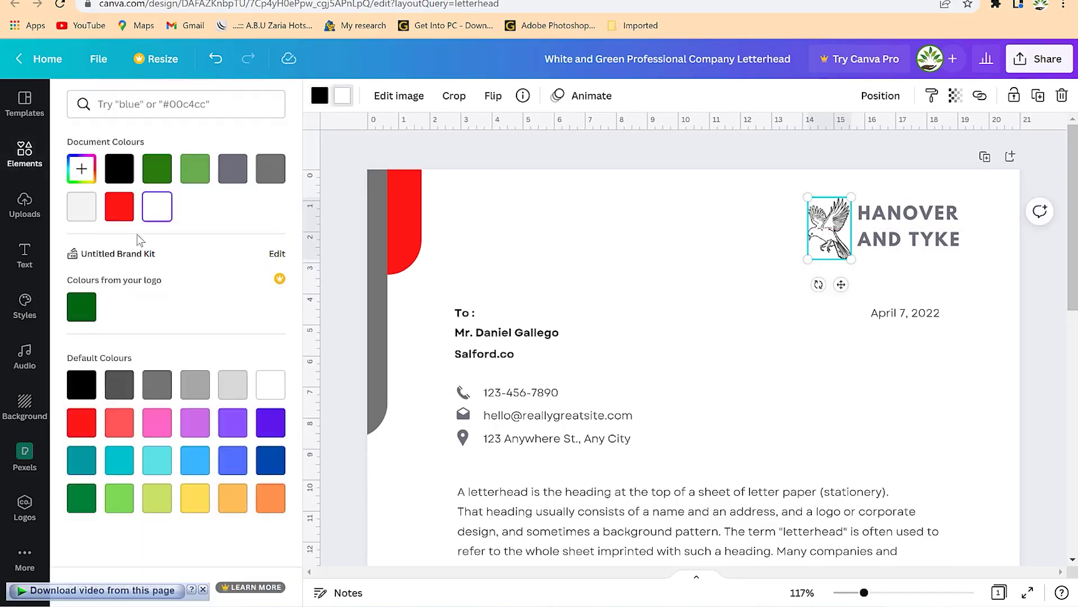
{"action": "left_click", "coordinate": [92, 432]}
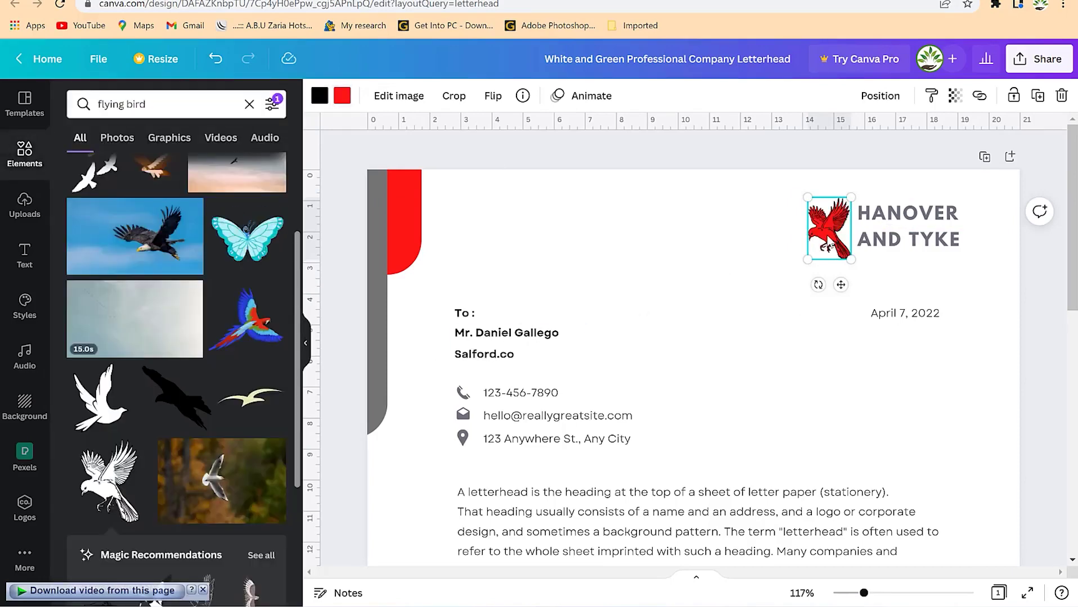
{"action": "double_click", "coordinate": [827, 246]}
{"action": "left_click", "coordinate": [844, 248]}
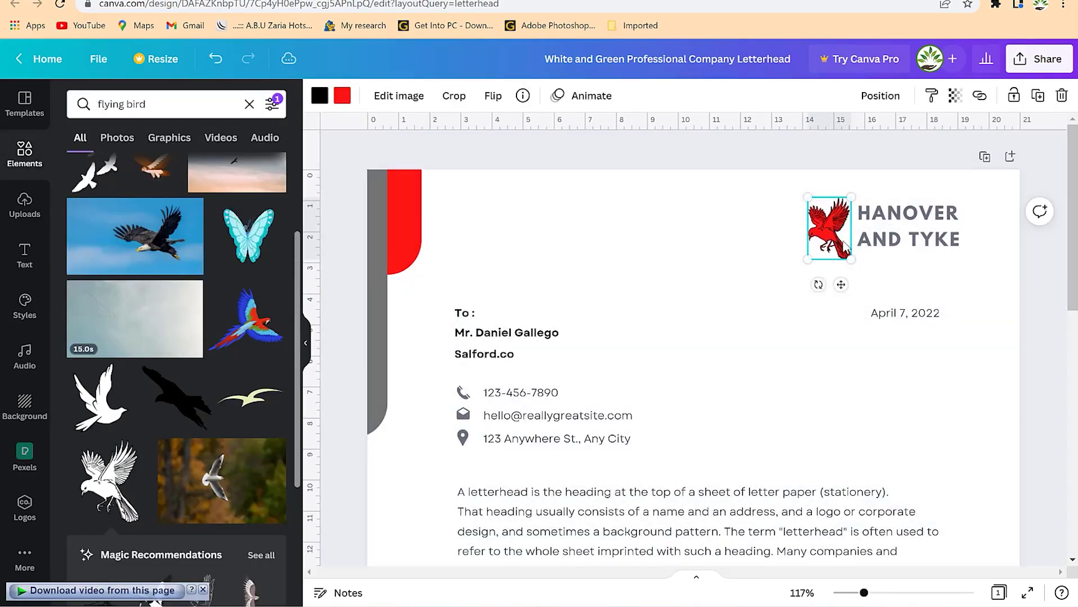
Change the bird's black outline to dark green
{"action": "left_click", "coordinate": [319, 97]}
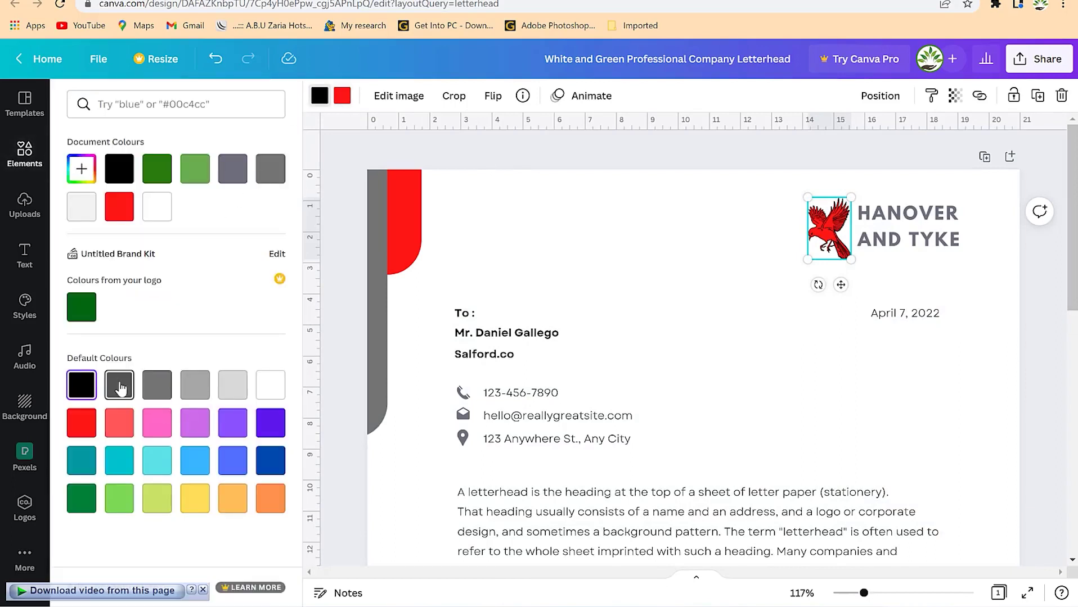
{"action": "left_click", "coordinate": [271, 461]}
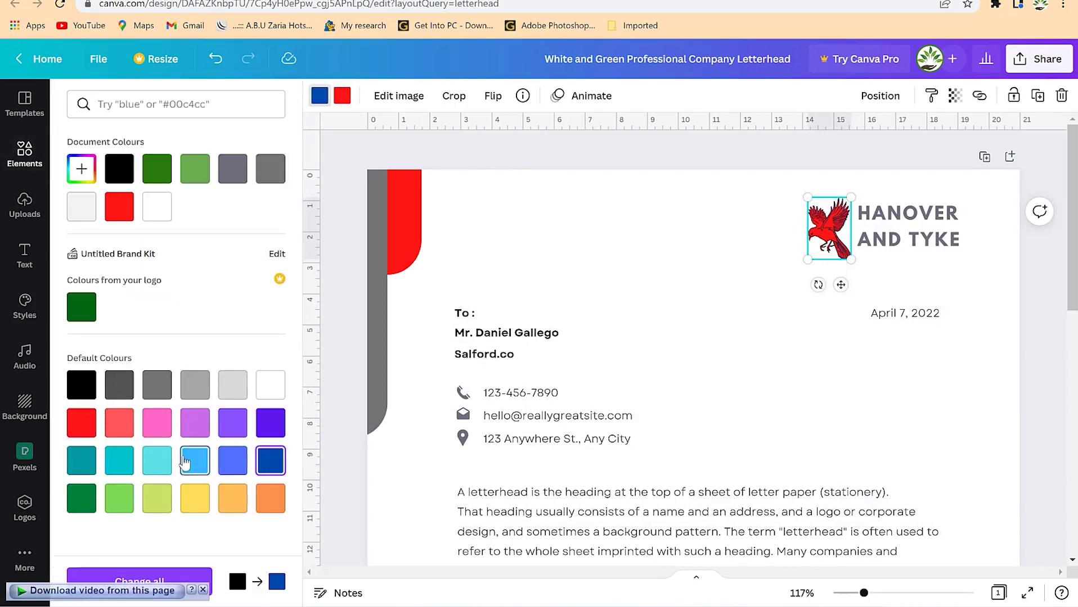
{"action": "left_click", "coordinate": [239, 506]}
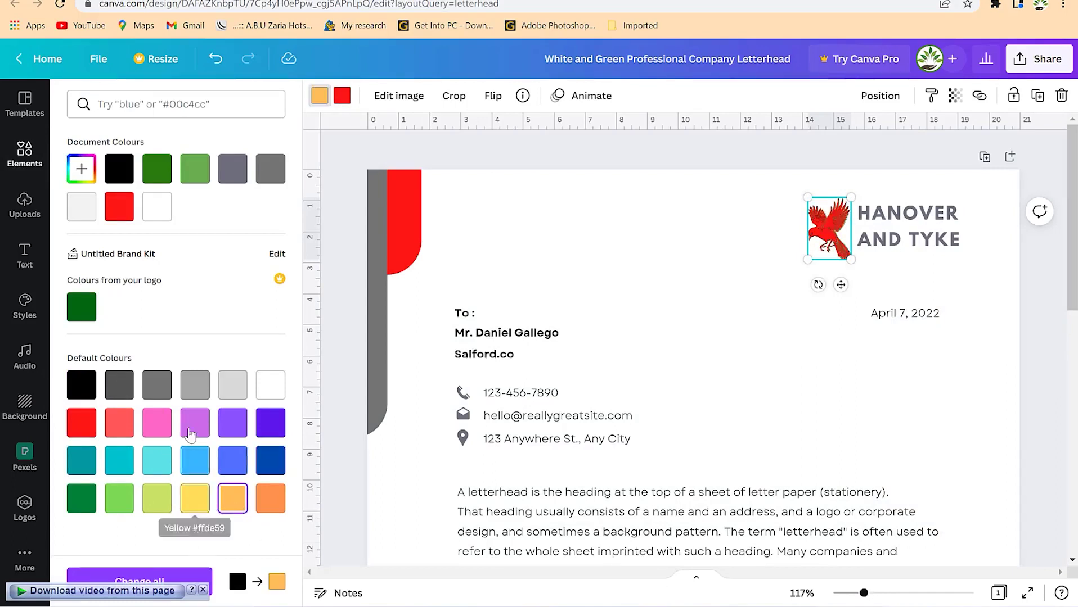
{"action": "left_click", "coordinate": [164, 175]}
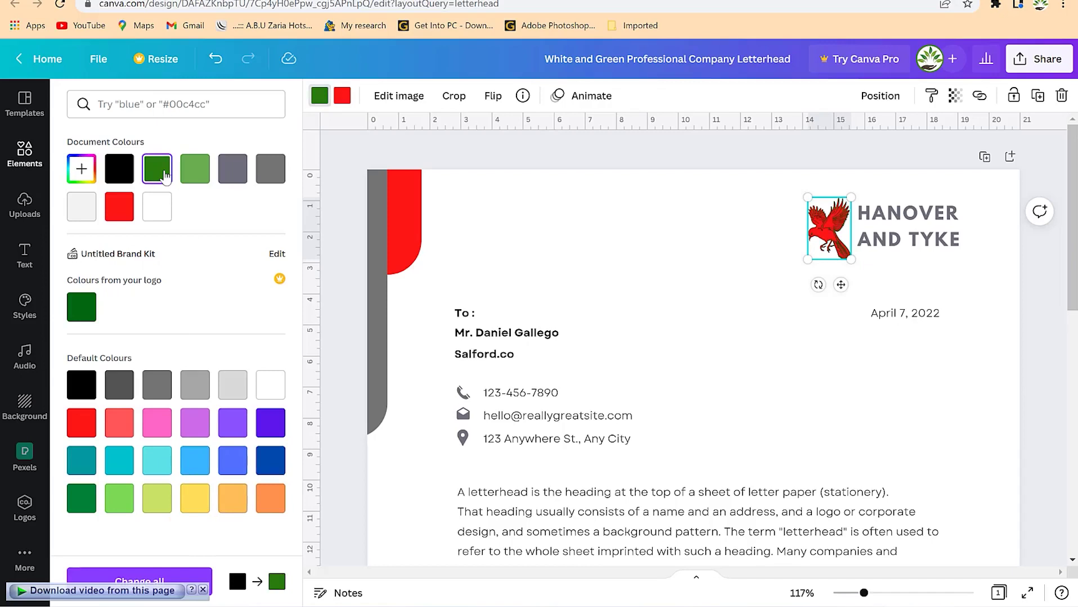
{"action": "key", "text": "Escape"}
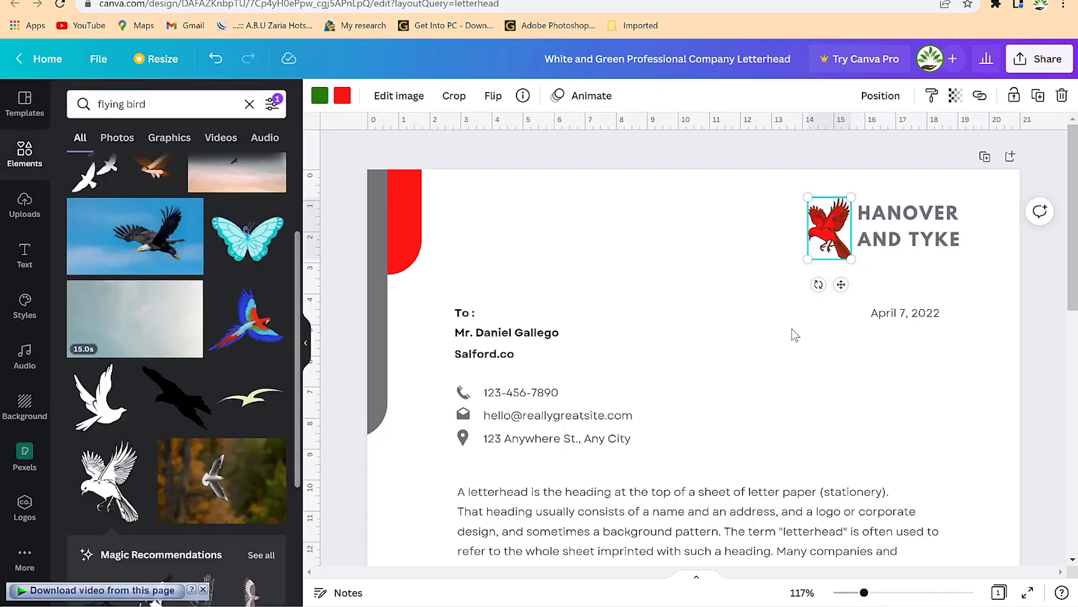
{"action": "left_click", "coordinate": [831, 365]}
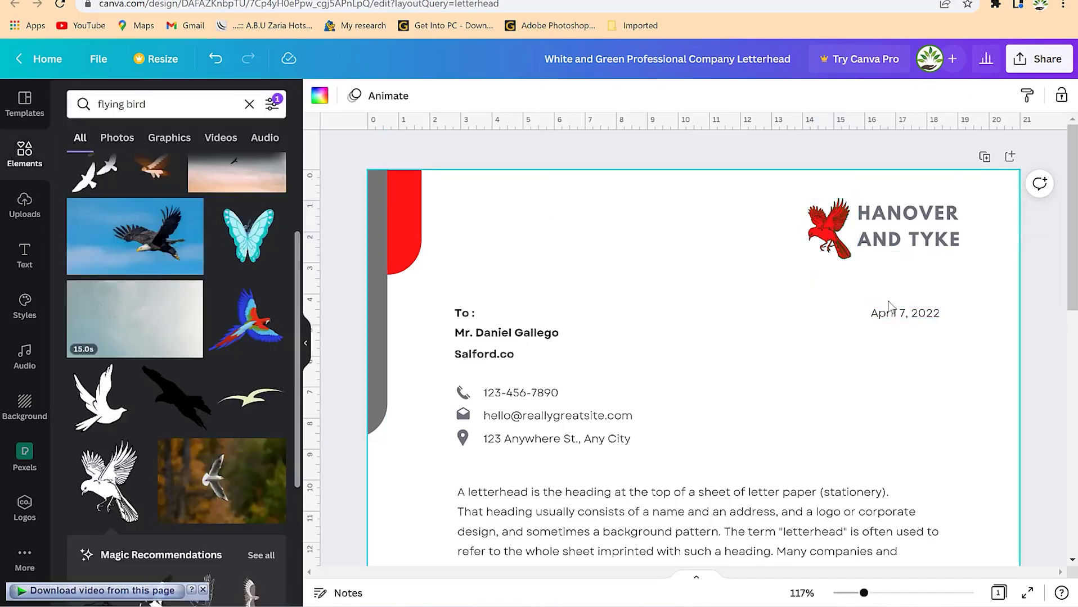
Replace the heading text with EPIC MENTORSHIP on two lines
{"action": "double_click", "coordinate": [931, 211]}
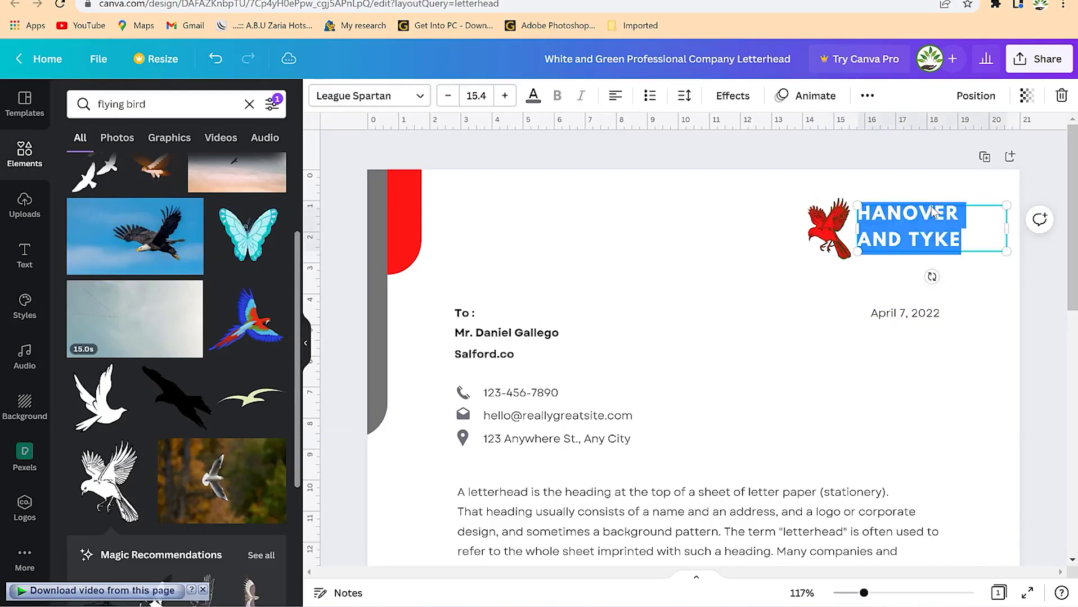
{"action": "type", "text": "E"}
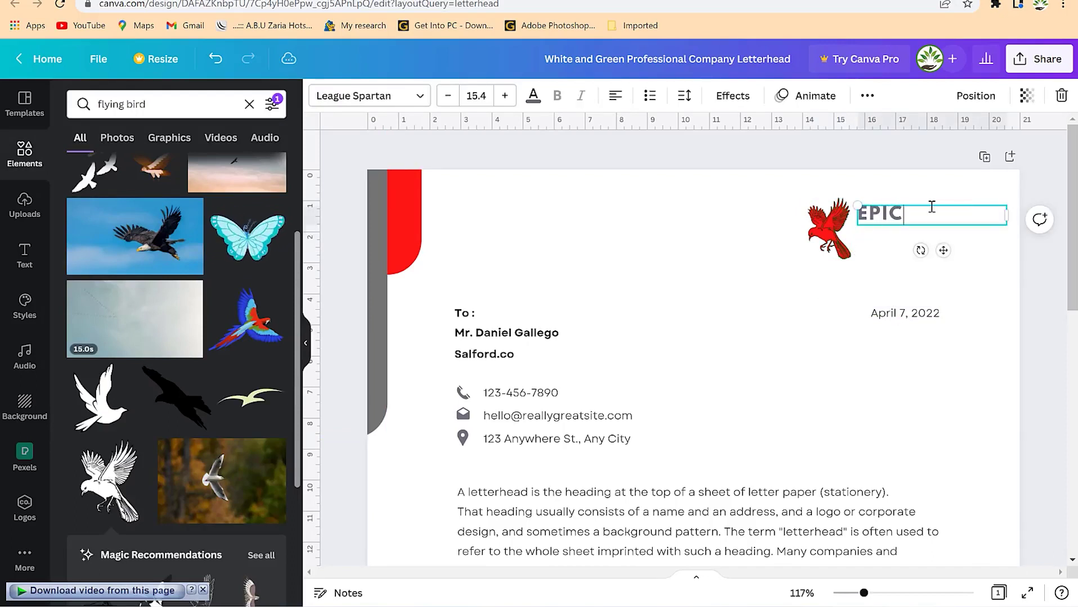
{"action": "type", "text": "PIC"}
{"action": "key", "text": "Return"}
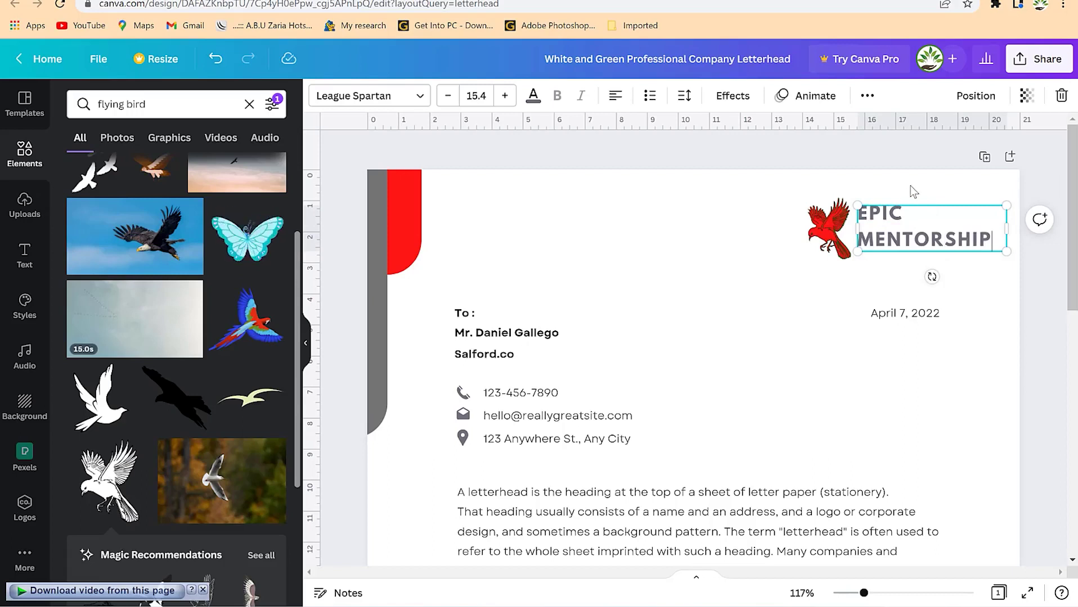
Set the heading's letter spacing to 91 and line spacing to 1.25
{"action": "key", "text": "ctrl+a"}
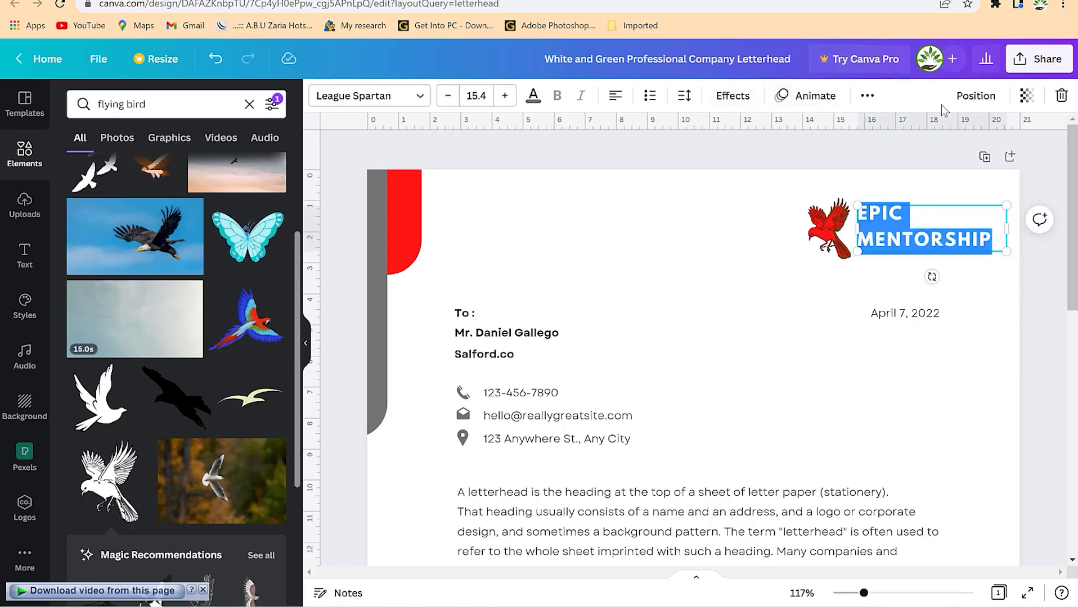
{"action": "left_click", "coordinate": [685, 96]}
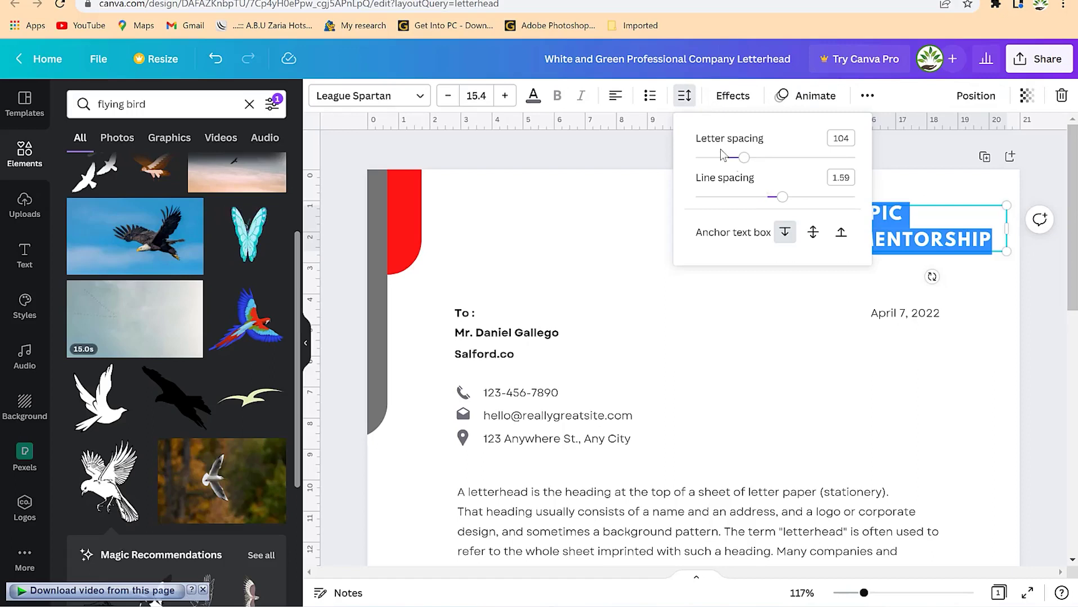
{"action": "left_click_drag", "start_coordinate": [744, 163], "coordinate": [742, 163]}
{"action": "left_click_drag", "start_coordinate": [782, 196], "coordinate": [755, 197]}
{"action": "left_click", "coordinate": [663, 205]}
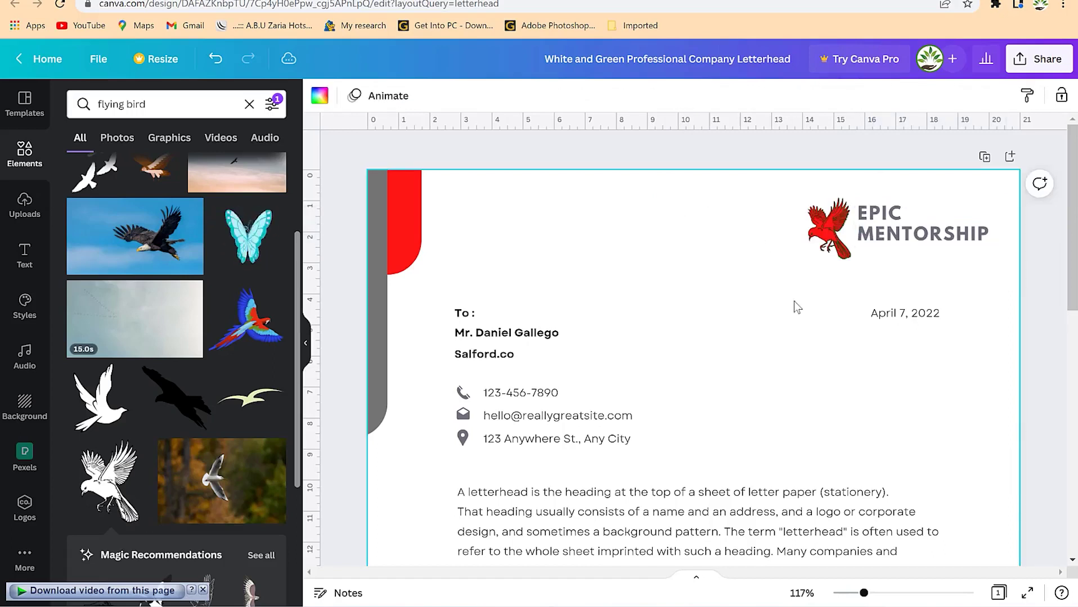
Enter the professor's name after 'To :' and widen the line to fit on one row
{"action": "left_click", "coordinate": [507, 331]}
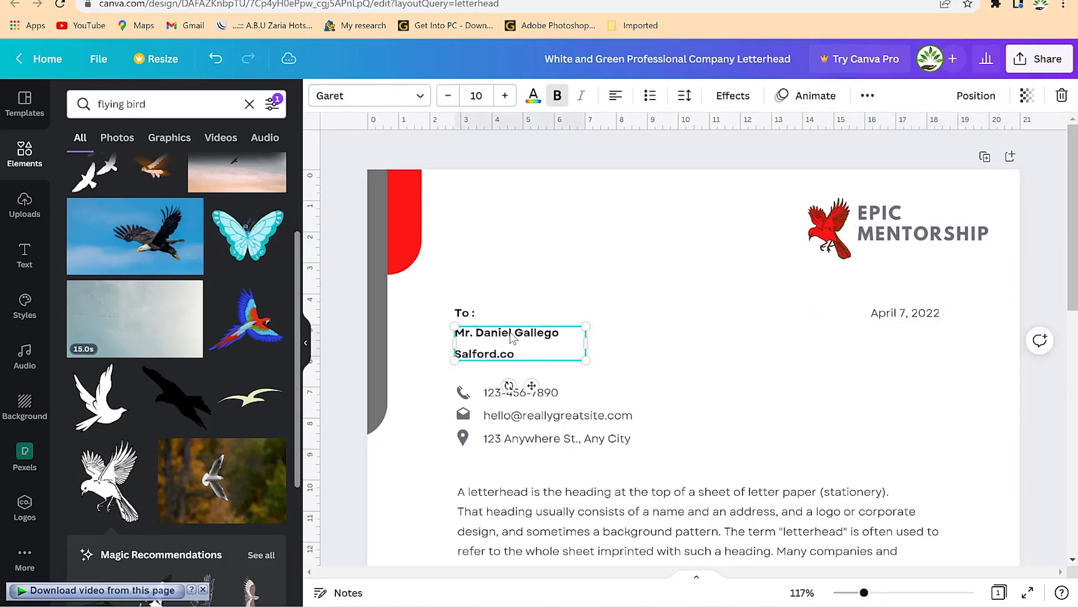
{"action": "left_click", "coordinate": [516, 311]}
{"action": "left_click", "coordinate": [470, 315]}
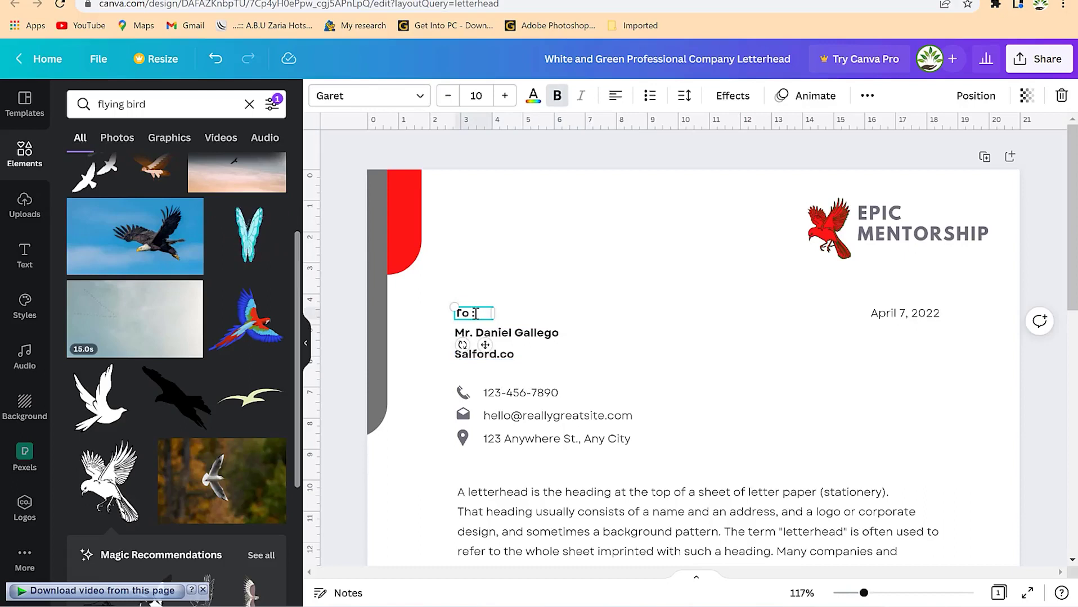
{"action": "type", "text": "Dept St Physica"}
{"action": "key", "text": "BackSpace"}
{"action": "key", "text": "BackSpace"}
{"action": "key", "text": "BackSpace"}
{"action": "key", "text": "BackSpace"}
{"action": "key", "text": "BackSpace"}
{"action": "key", "text": "BackSpace"}
{"action": "key", "text": "BackSpace"}
{"action": "key", "text": "BackSpace"}
{"action": "key", "text": "BackSpace"}
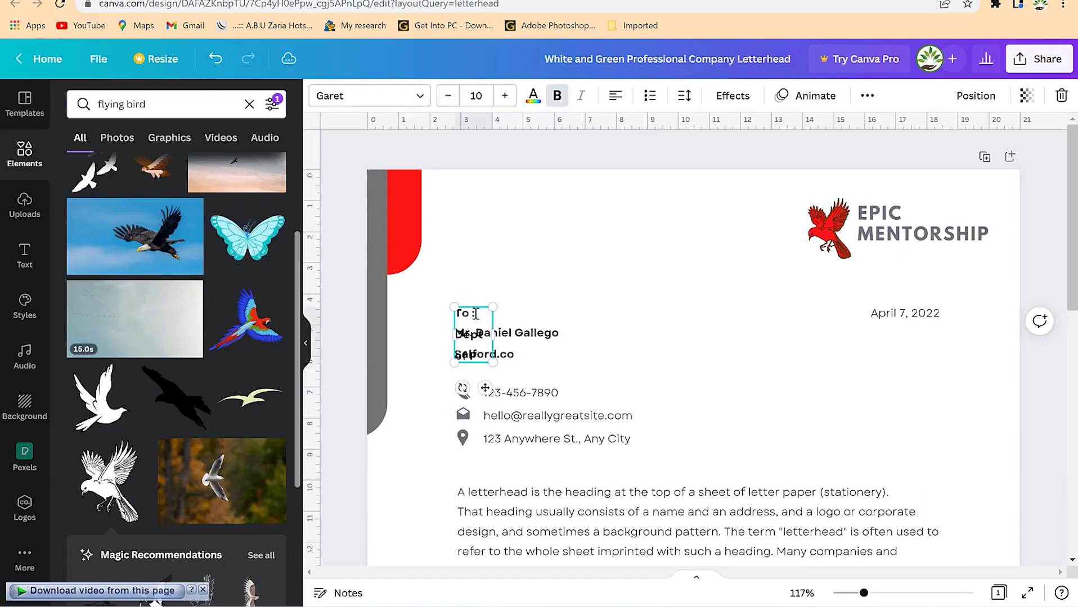
{"action": "left_click_drag", "start_coordinate": [493, 334], "coordinate": [619, 333]}
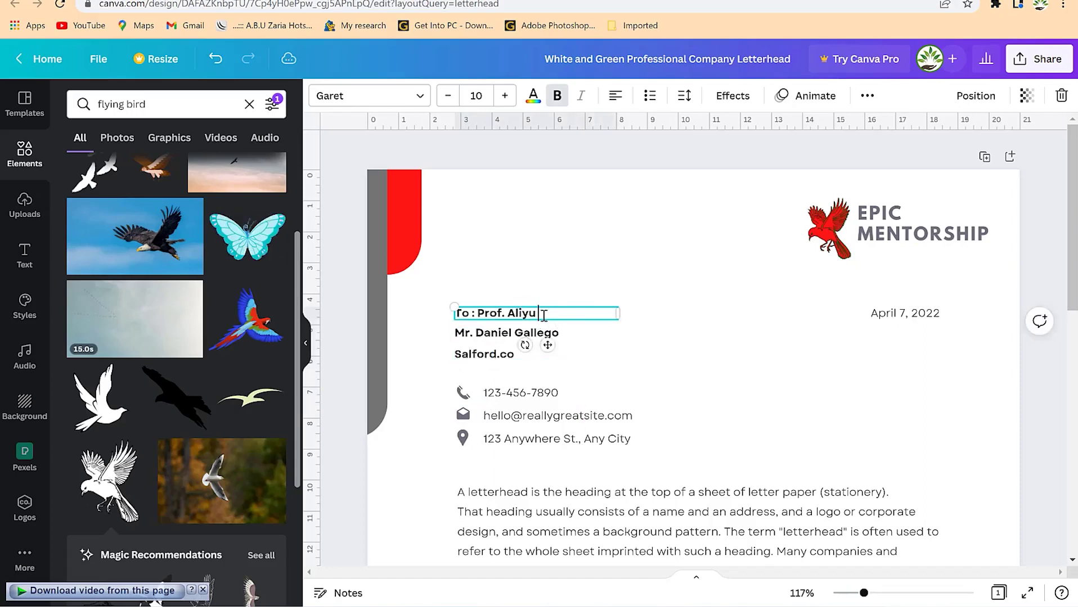
{"action": "left_click", "coordinate": [622, 369]}
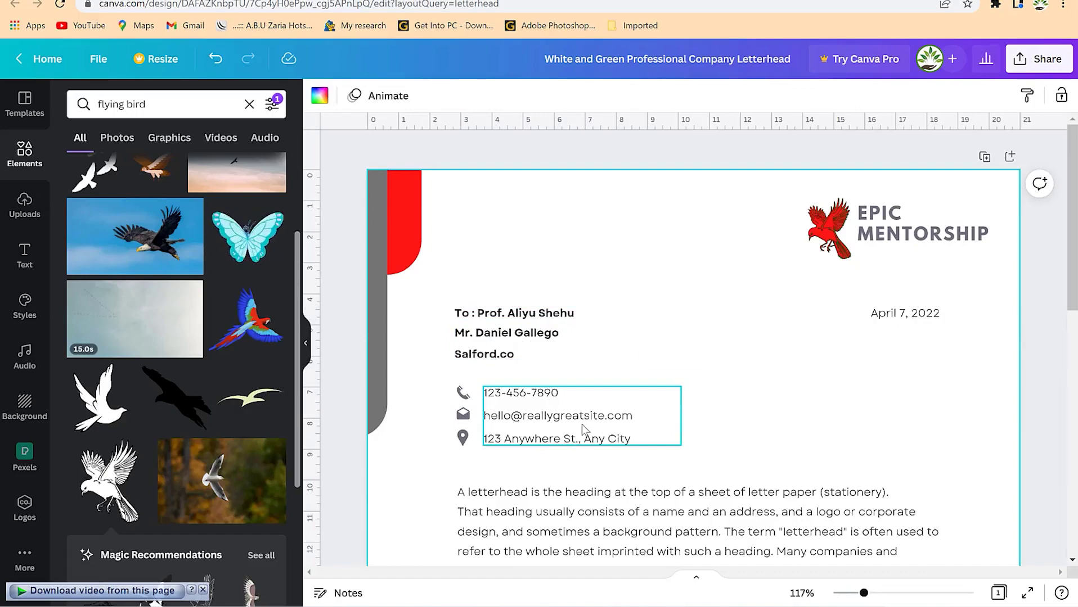
{"action": "scroll", "coordinate": [585, 430], "scroll_direction": "down", "scroll_amount": 3}
{"action": "scroll", "coordinate": [556, 335], "scroll_direction": "down", "scroll_amount": 4}
{"action": "scroll", "coordinate": [524, 253], "scroll_direction": "up", "scroll_amount": 4}
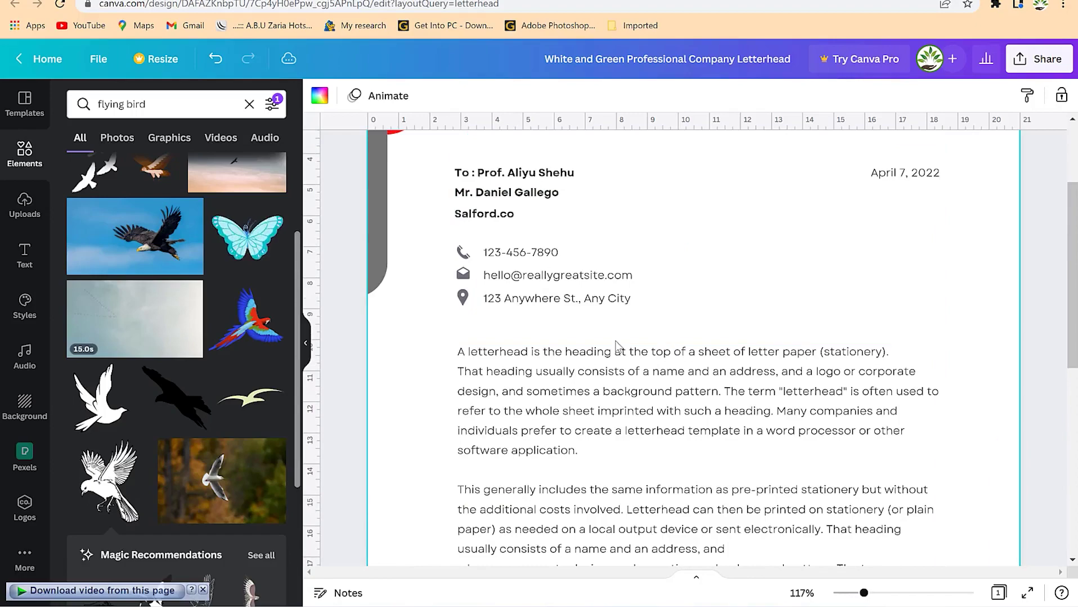
{"action": "scroll", "coordinate": [788, 349], "scroll_direction": "down", "scroll_amount": 5}
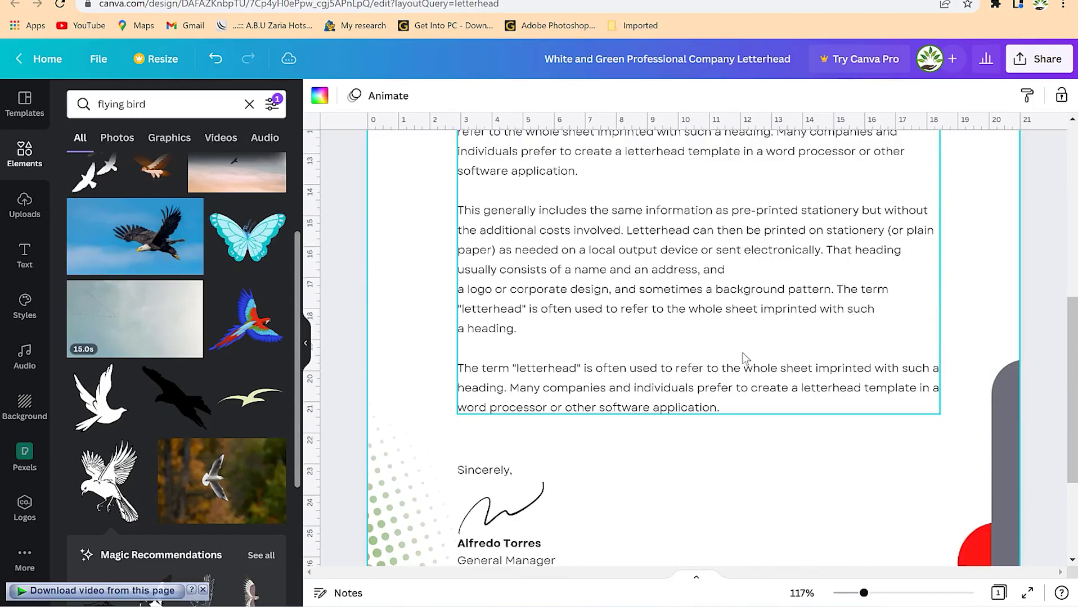
{"action": "scroll", "coordinate": [680, 281], "scroll_direction": "down", "scroll_amount": 2}
{"action": "scroll", "coordinate": [563, 394], "scroll_direction": "up", "scroll_amount": 3}
{"action": "scroll", "coordinate": [545, 442], "scroll_direction": "down", "scroll_amount": 3}
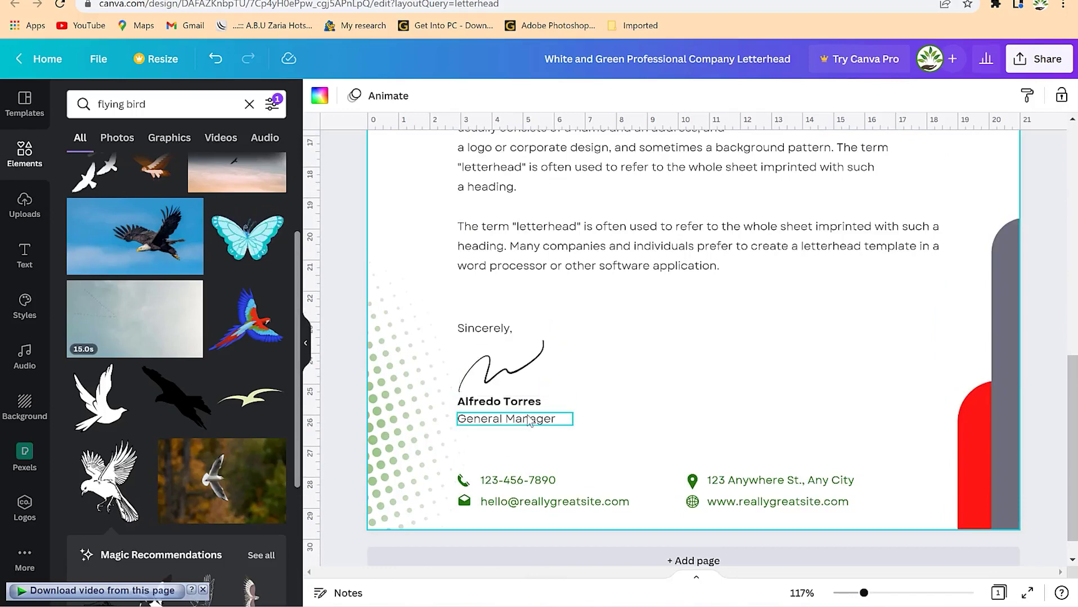
{"action": "left_click", "coordinate": [520, 379]}
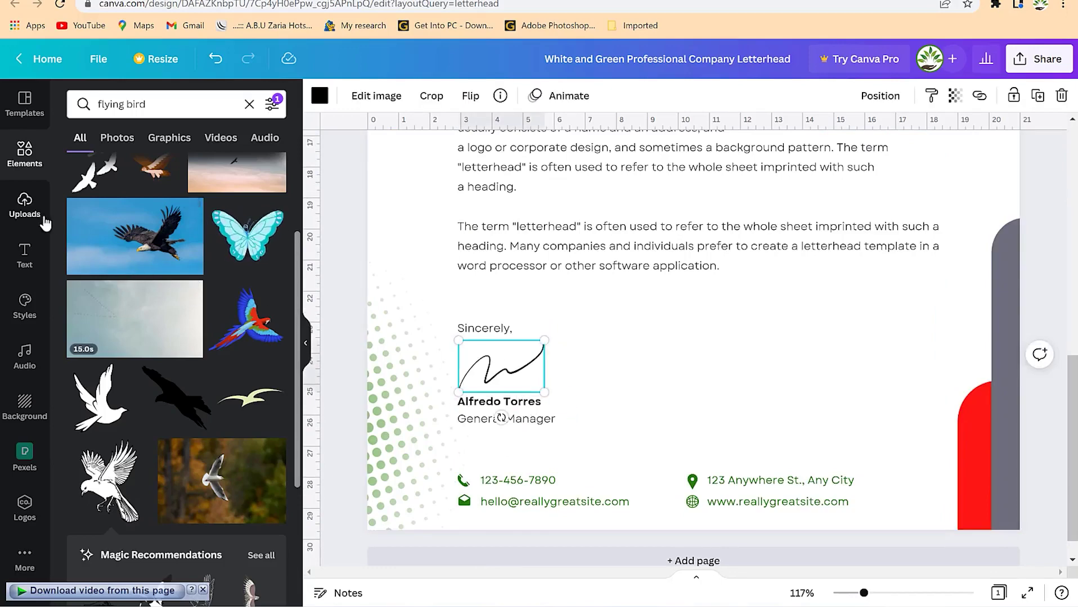
Replace the black signature with the uploaded blue one, shrunk and placed under 'Sincerely,'
{"action": "left_click", "coordinate": [25, 204]}
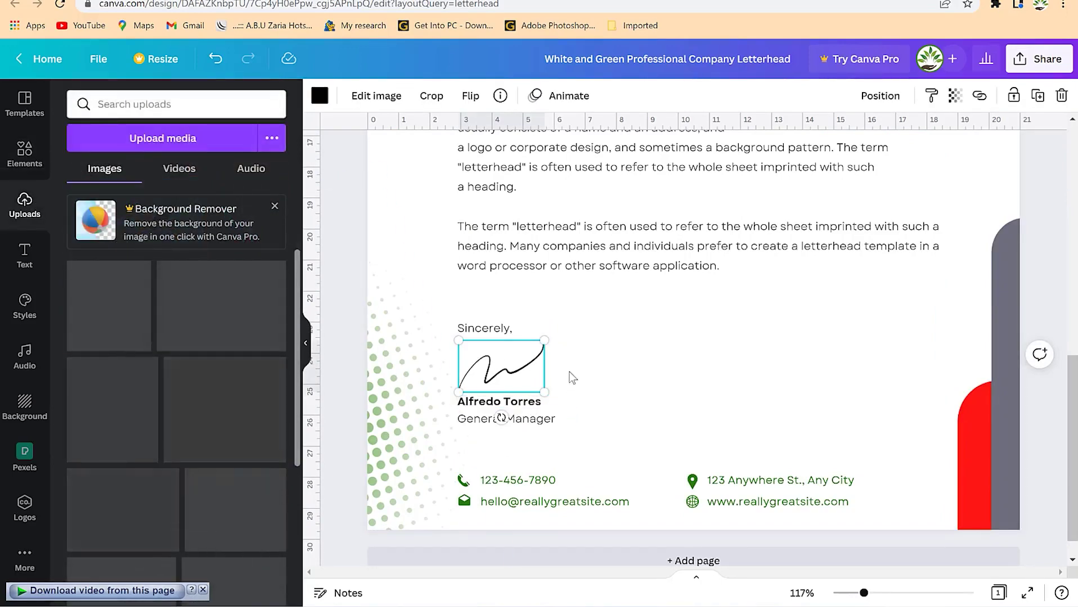
{"action": "key", "text": "Delete"}
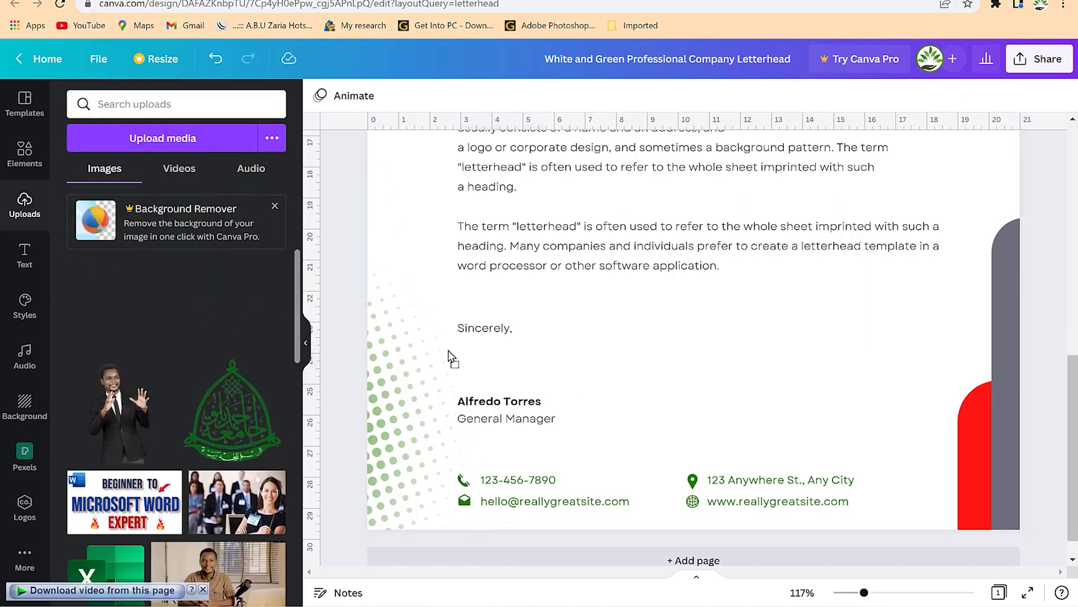
{"action": "mouse_move", "coordinate": [568, 368]}
{"action": "left_mouse_down"}
{"action": "mouse_move", "coordinate": [596, 397]}
{"action": "mouse_move", "coordinate": [725, 399]}
{"action": "left_mouse_up"}
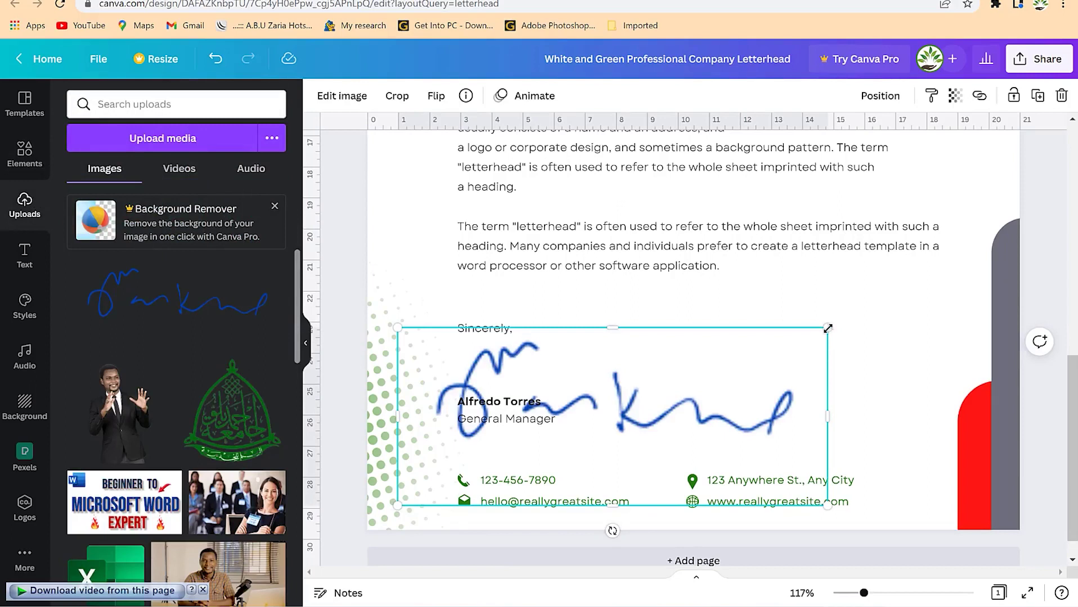
{"action": "left_click_drag", "start_coordinate": [825, 331], "coordinate": [536, 449]}
{"action": "mouse_move", "coordinate": [466, 465]}
{"action": "left_mouse_down"}
{"action": "mouse_move", "coordinate": [518, 348]}
{"action": "mouse_move", "coordinate": [507, 352]}
{"action": "left_mouse_up"}
{"action": "double_click", "coordinate": [494, 408]}
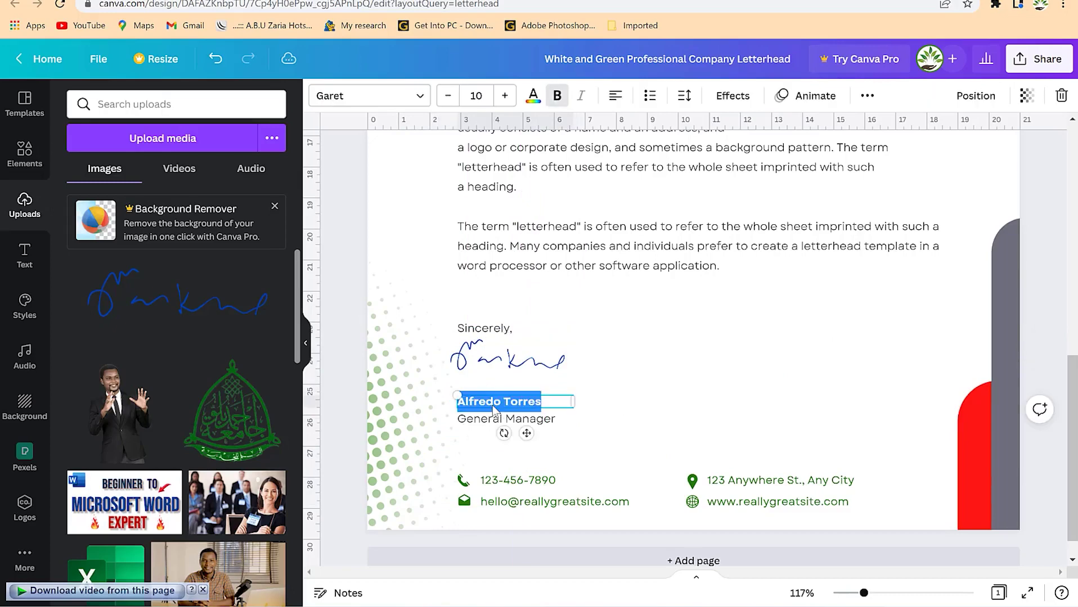
Replace the signatory name under the signature with the doctor's name, widened to fit one line
{"action": "type", "text": "Dr. A. S. Abdurrashed"}
{"action": "scroll", "coordinate": [571, 470], "scroll_direction": "up", "scroll_amount": 1}
{"action": "left_click_drag", "start_coordinate": [575, 484], "coordinate": [606, 483]}
{"action": "left_click", "coordinate": [711, 428]}
{"action": "scroll", "coordinate": [583, 500], "scroll_direction": "down", "scroll_amount": 2}
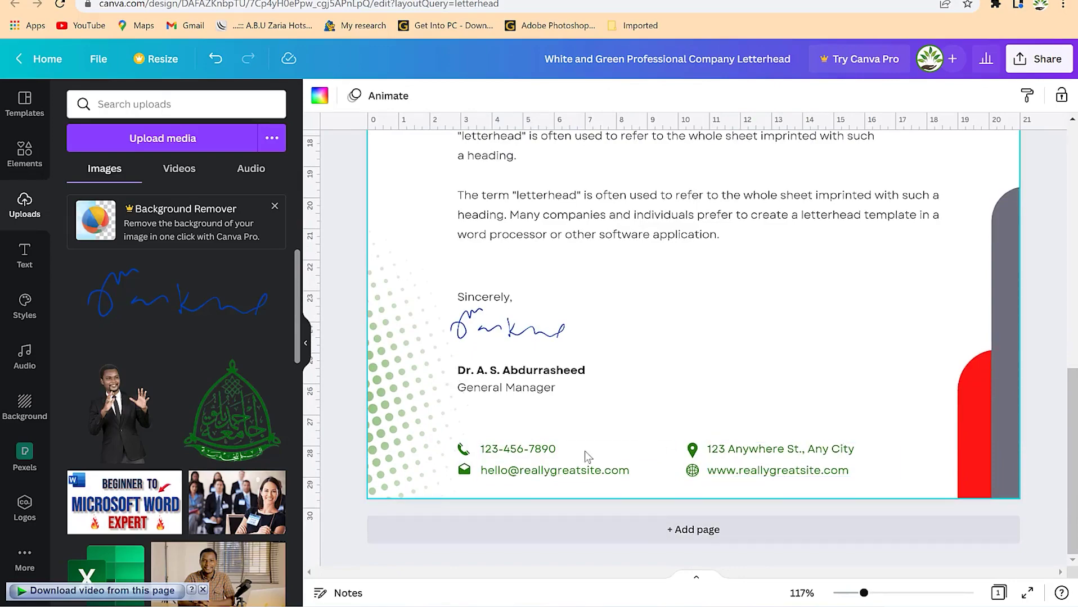
{"action": "scroll", "coordinate": [584, 451], "scroll_direction": "up", "scroll_amount": 5}
{"action": "scroll", "coordinate": [731, 450], "scroll_direction": "down", "scroll_amount": 4}
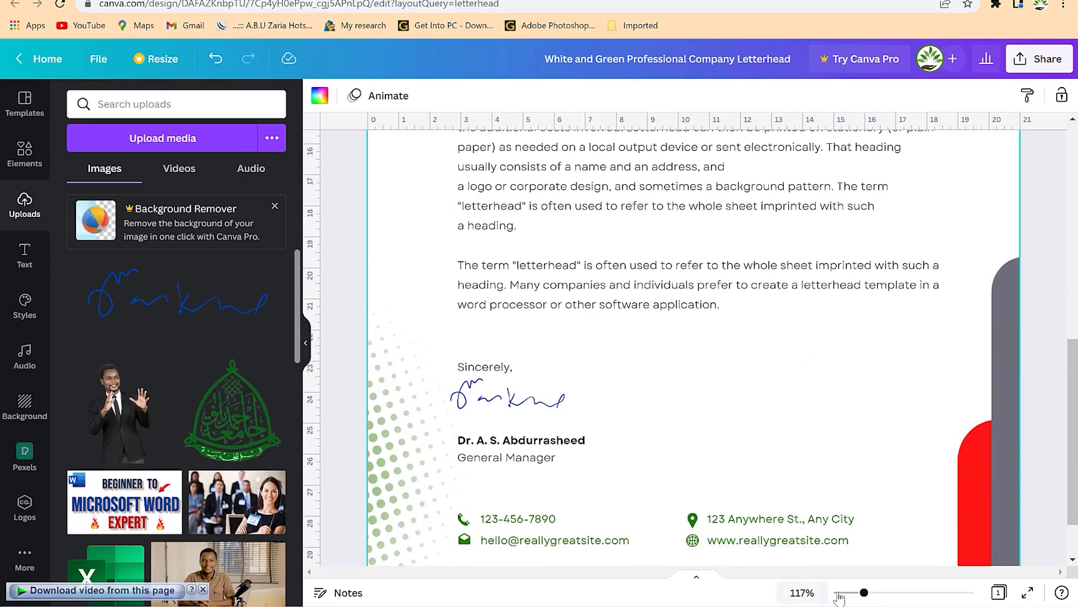
{"action": "left_click_drag", "start_coordinate": [863, 594], "coordinate": [849, 595]}
Recolour the red top-left corner shape and the bird logo blue
{"action": "scroll", "coordinate": [904, 437], "scroll_direction": "up", "scroll_amount": 2}
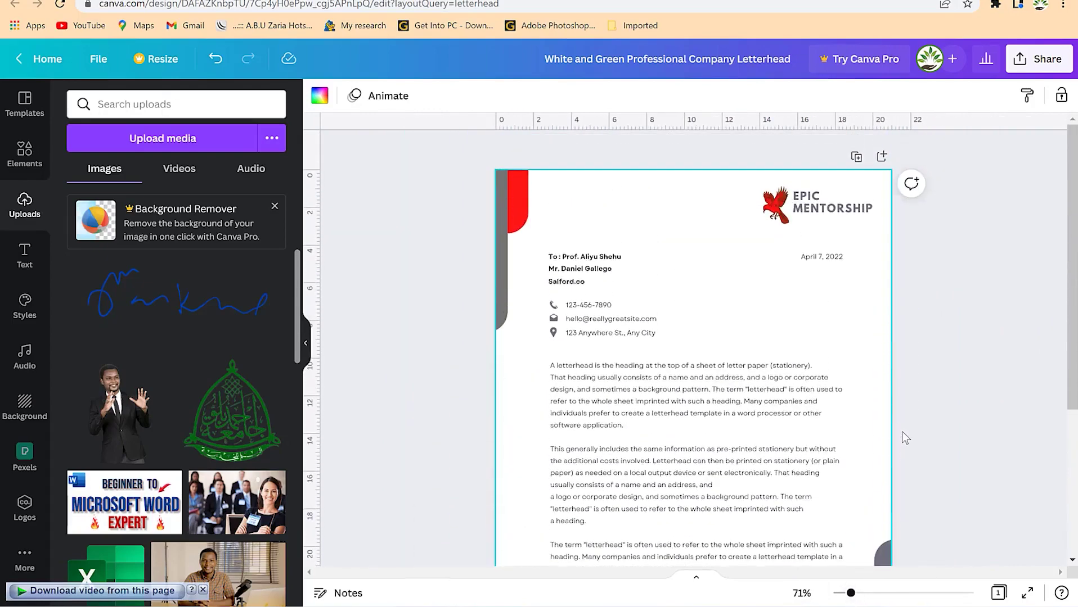
{"action": "scroll", "coordinate": [903, 436], "scroll_direction": "down", "scroll_amount": 5}
{"action": "scroll", "coordinate": [903, 435], "scroll_direction": "up", "scroll_amount": 5}
{"action": "left_click", "coordinate": [519, 214]}
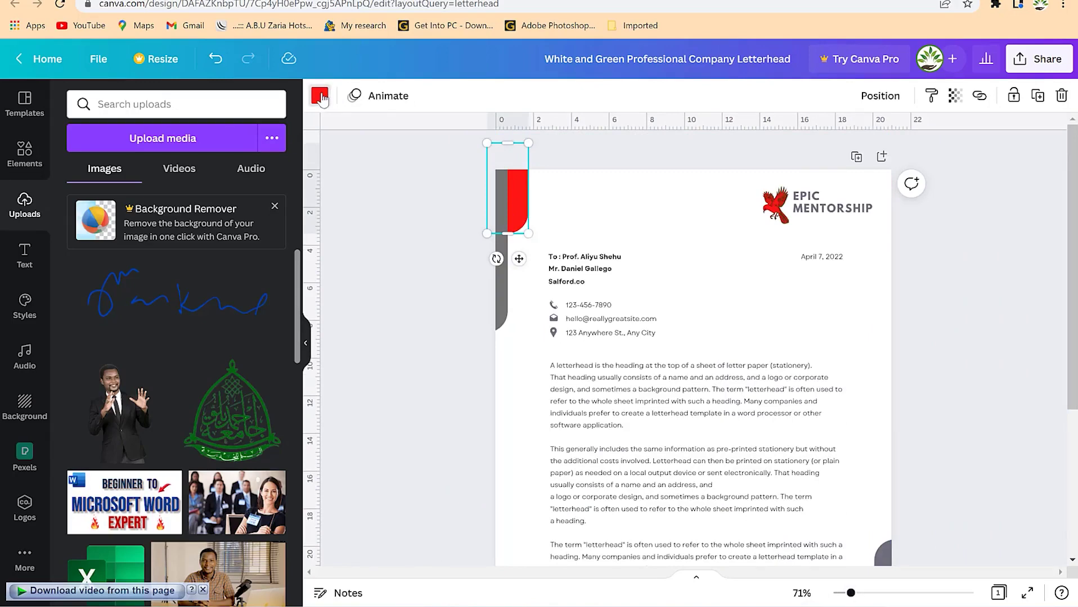
{"action": "left_click", "coordinate": [320, 96]}
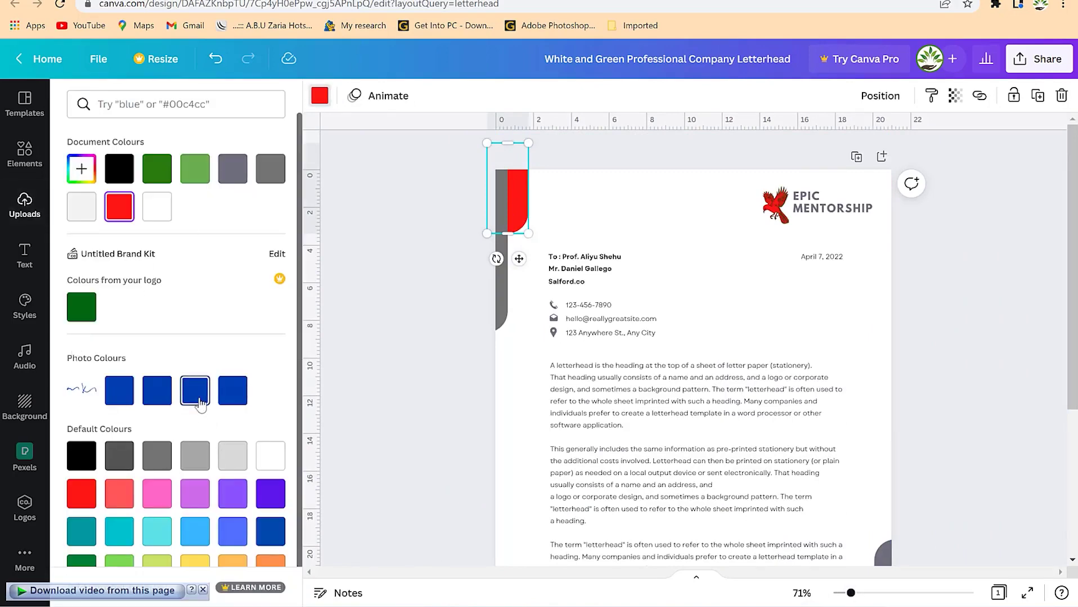
{"action": "left_click", "coordinate": [198, 398]}
{"action": "left_click", "coordinate": [772, 214]}
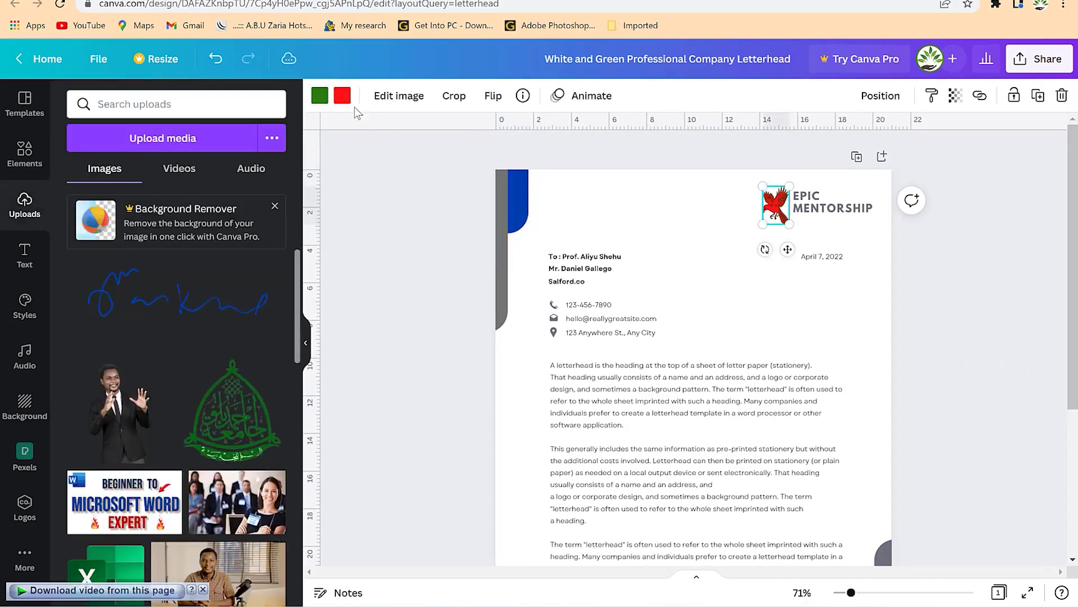
{"action": "left_click", "coordinate": [342, 97]}
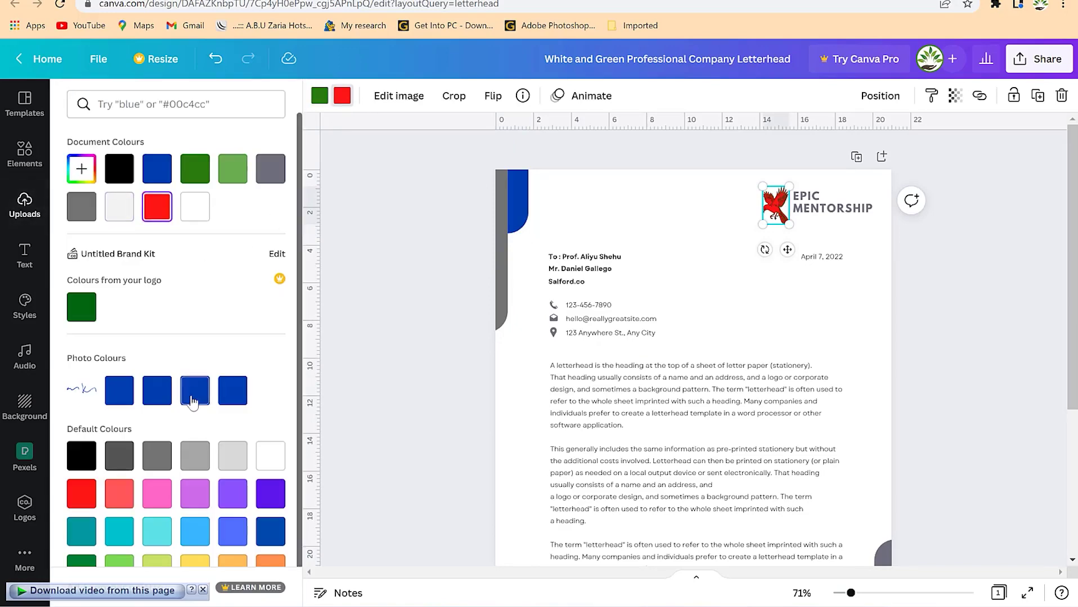
{"action": "left_click", "coordinate": [194, 391]}
{"action": "left_click", "coordinate": [884, 351]}
Recolour the red bottom-right corner shape blue
{"action": "scroll", "coordinate": [849, 416], "scroll_direction": "down", "scroll_amount": 1}
{"action": "scroll", "coordinate": [849, 416], "scroll_direction": "down", "scroll_amount": 4}
{"action": "left_click", "coordinate": [865, 445]}
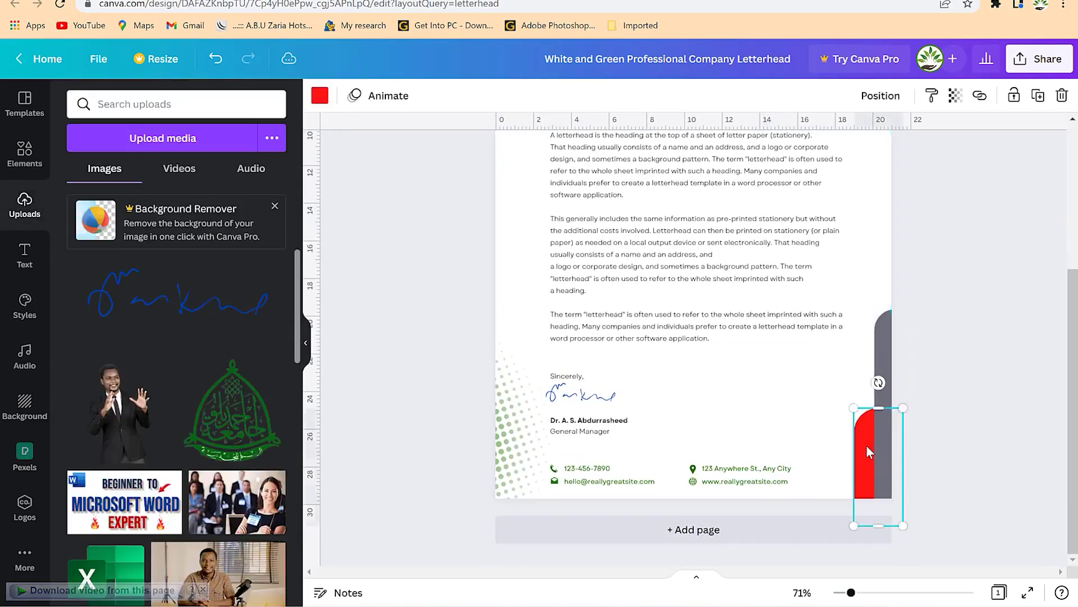
{"action": "left_click", "coordinate": [320, 96]}
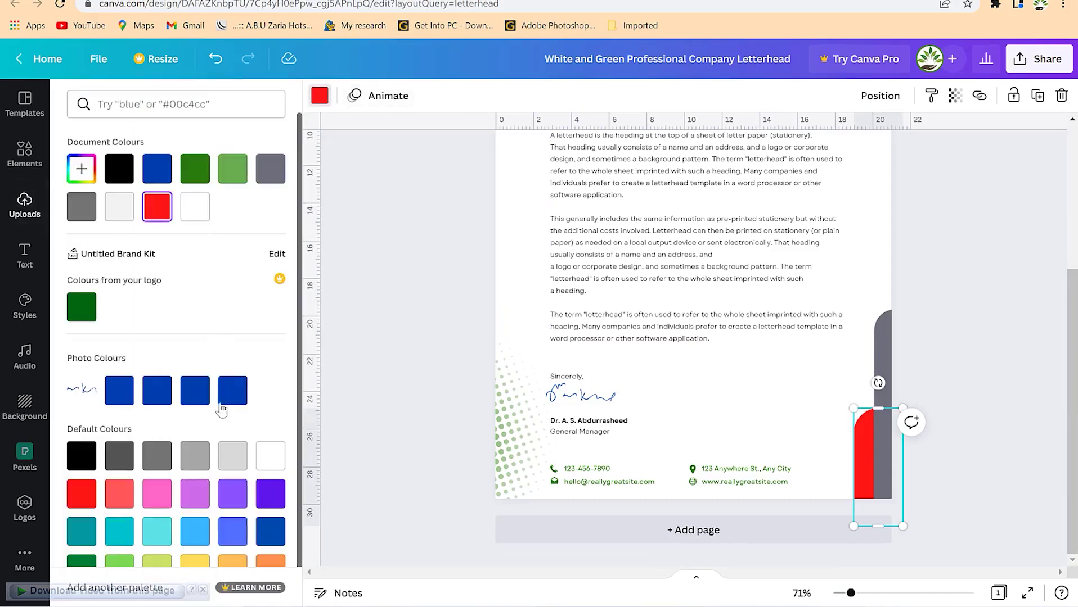
{"action": "left_click", "coordinate": [195, 390]}
Add a blank second page below page 1
{"action": "scroll", "coordinate": [838, 371], "scroll_direction": "up", "scroll_amount": 5}
{"action": "scroll", "coordinate": [838, 368], "scroll_direction": "down", "scroll_amount": 5}
{"action": "scroll", "coordinate": [832, 349], "scroll_direction": "up", "scroll_amount": 5}
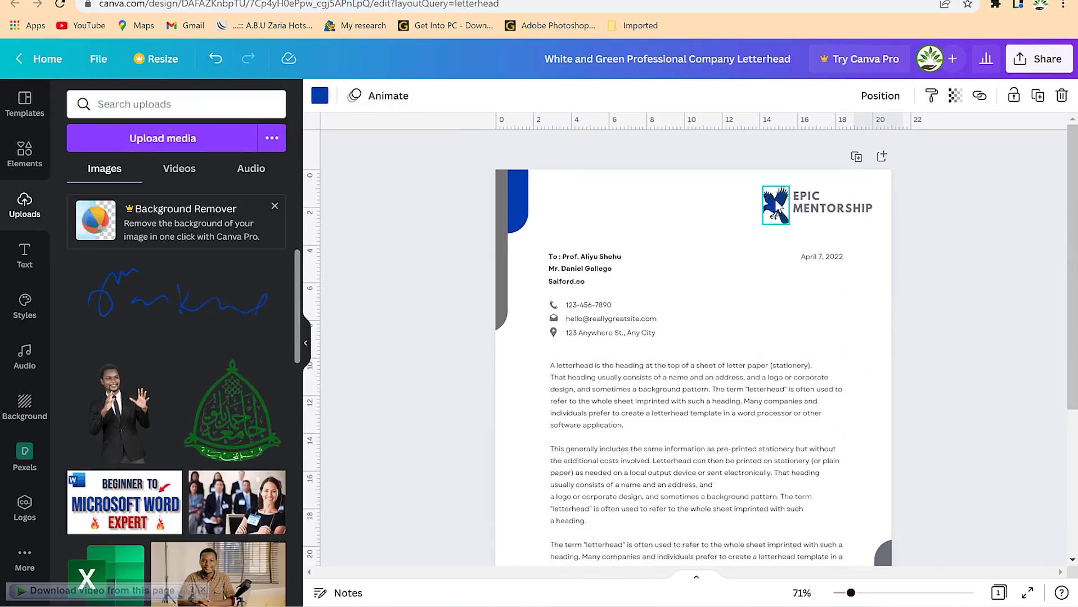
{"action": "scroll", "coordinate": [849, 376], "scroll_direction": "down", "scroll_amount": 4}
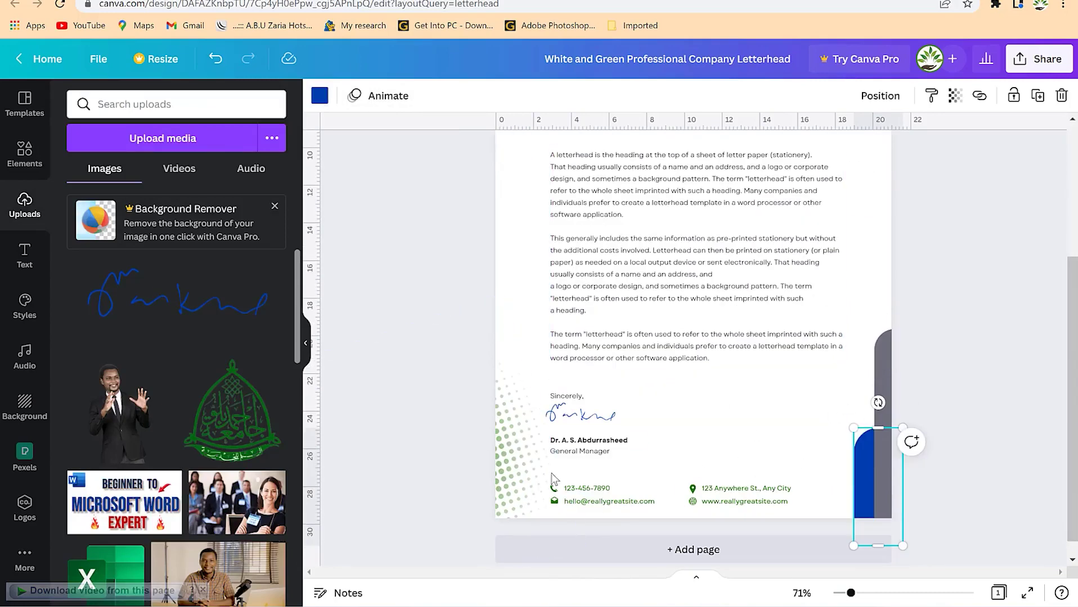
{"action": "scroll", "coordinate": [724, 456], "scroll_direction": "up", "scroll_amount": 4}
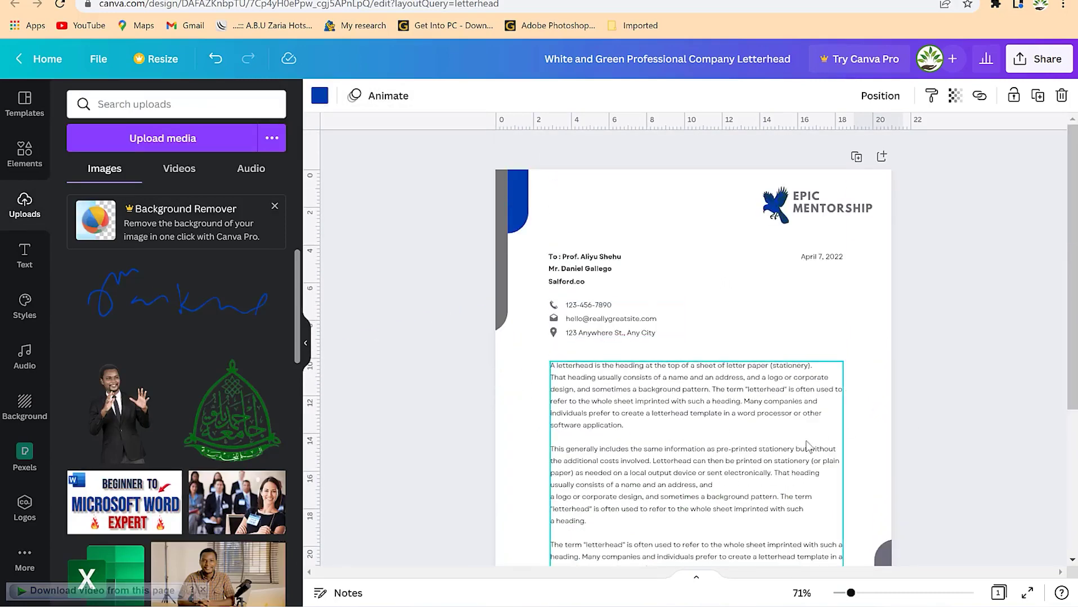
{"action": "scroll", "coordinate": [787, 430], "scroll_direction": "down", "scroll_amount": 2}
{"action": "scroll", "coordinate": [792, 431], "scroll_direction": "down", "scroll_amount": 1}
{"action": "scroll", "coordinate": [789, 466], "scroll_direction": "down", "scroll_amount": 2}
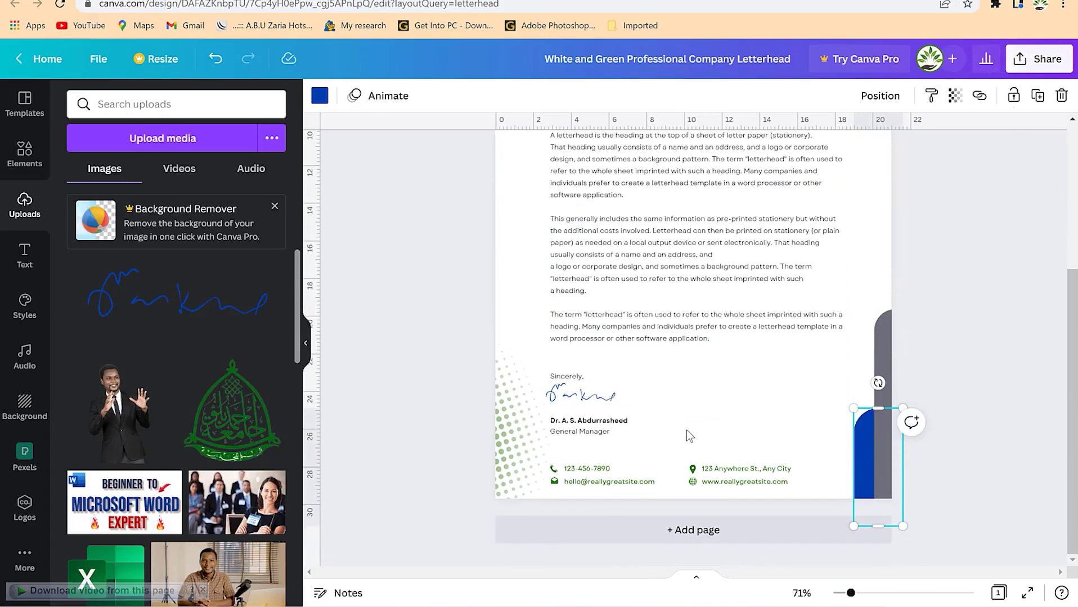
{"action": "left_click", "coordinate": [666, 531]}
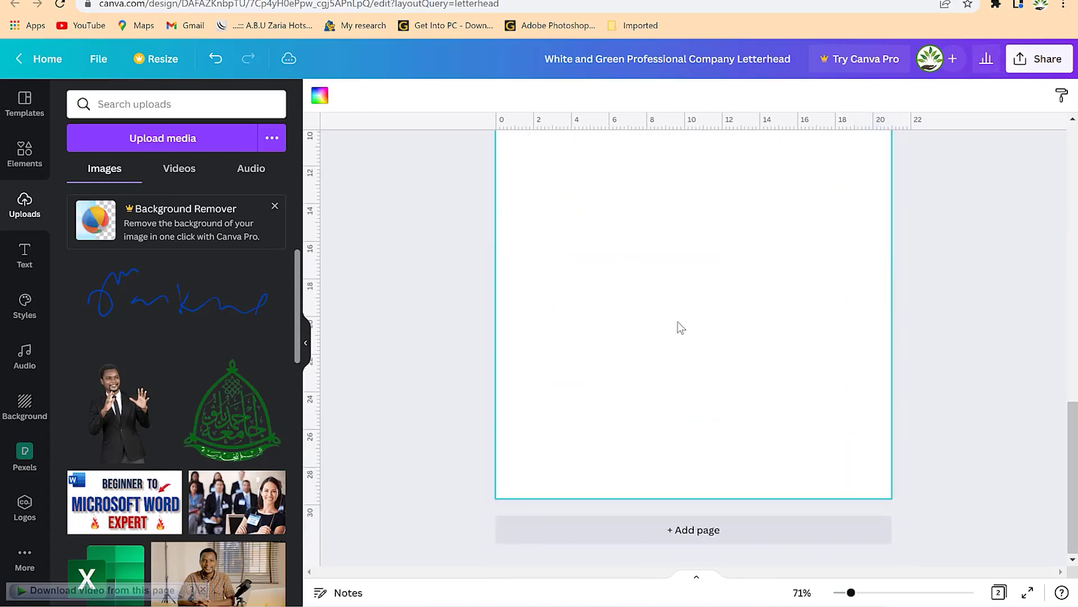
Scroll through both pages of the letterhead to review the design
{"action": "scroll", "coordinate": [679, 315], "scroll_direction": "up", "scroll_amount": 8}
{"action": "scroll", "coordinate": [613, 270], "scroll_direction": "up", "scroll_amount": 4}
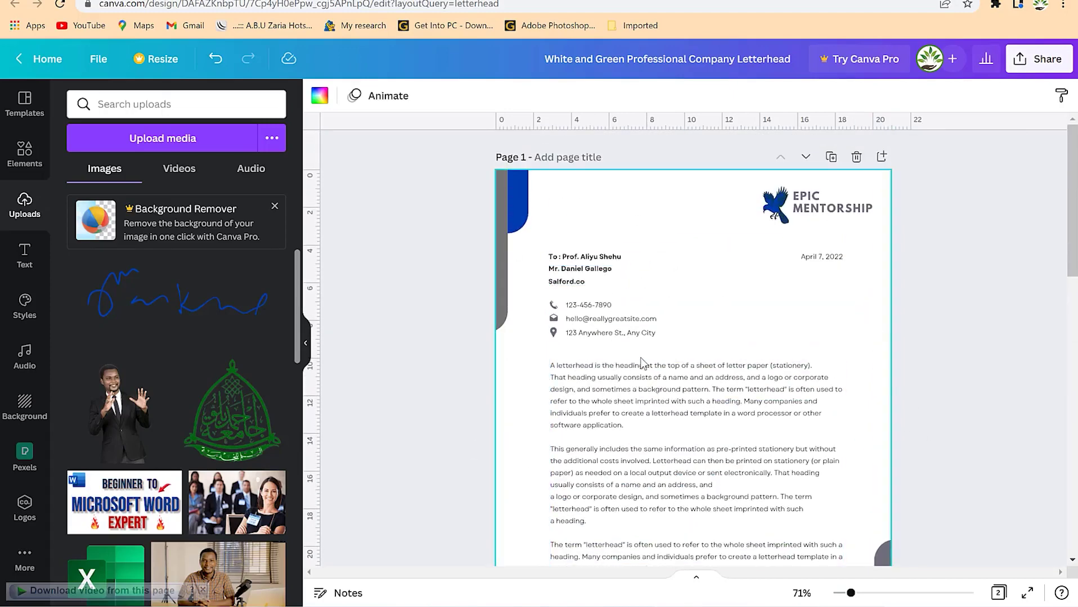
{"action": "scroll", "coordinate": [641, 363], "scroll_direction": "down", "scroll_amount": 10}
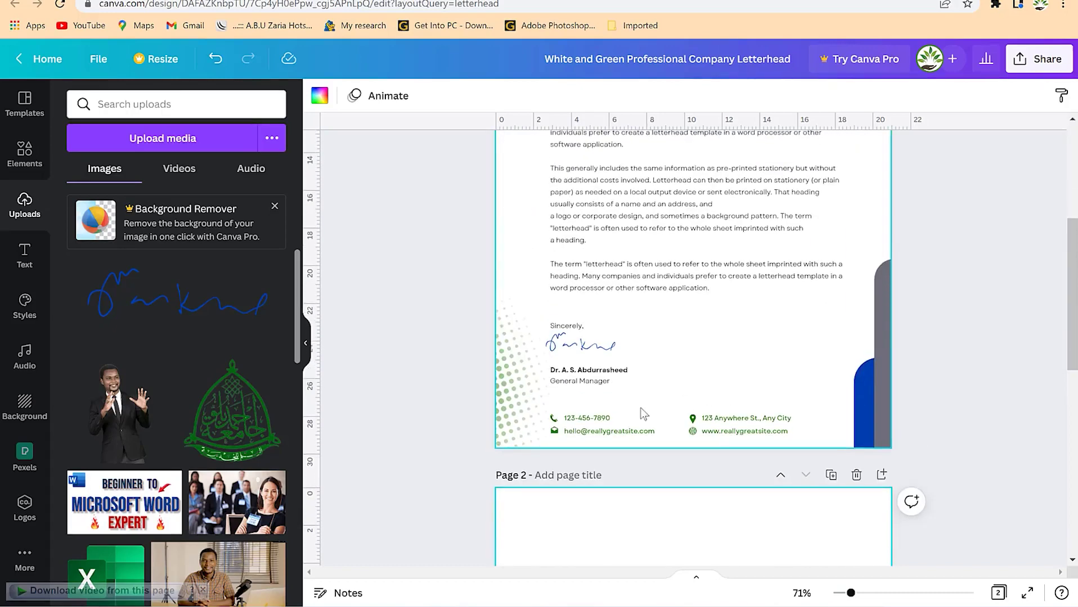
{"action": "scroll", "coordinate": [742, 481], "scroll_direction": "down", "scroll_amount": 4}
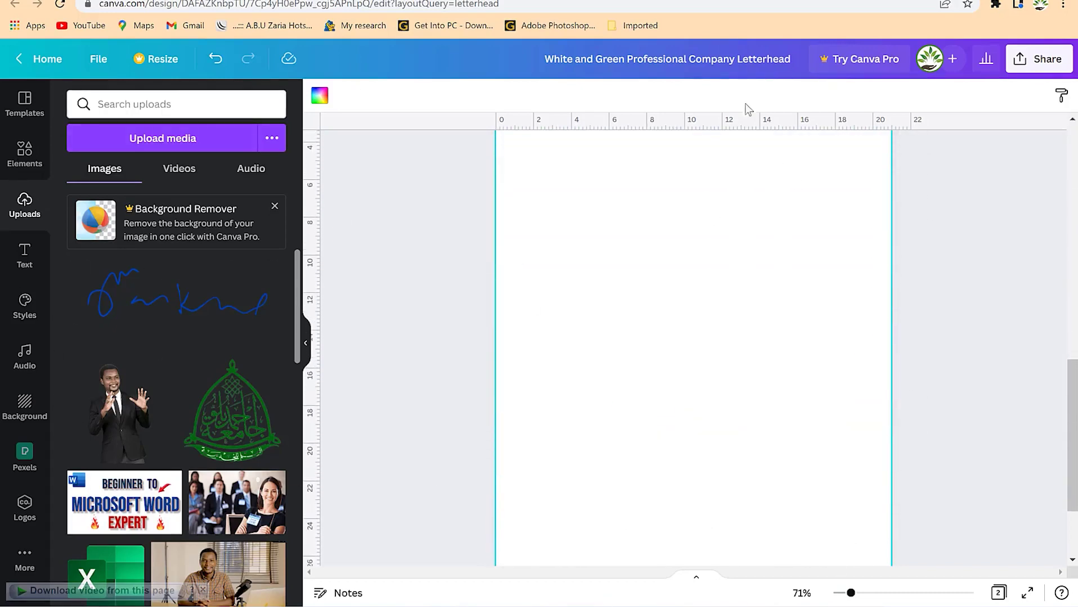
{"action": "scroll", "coordinate": [733, 365], "scroll_direction": "up", "scroll_amount": 12}
{"action": "scroll", "coordinate": [709, 539], "scroll_direction": "down", "scroll_amount": 2}
{"action": "scroll", "coordinate": [707, 538], "scroll_direction": "down", "scroll_amount": 3}
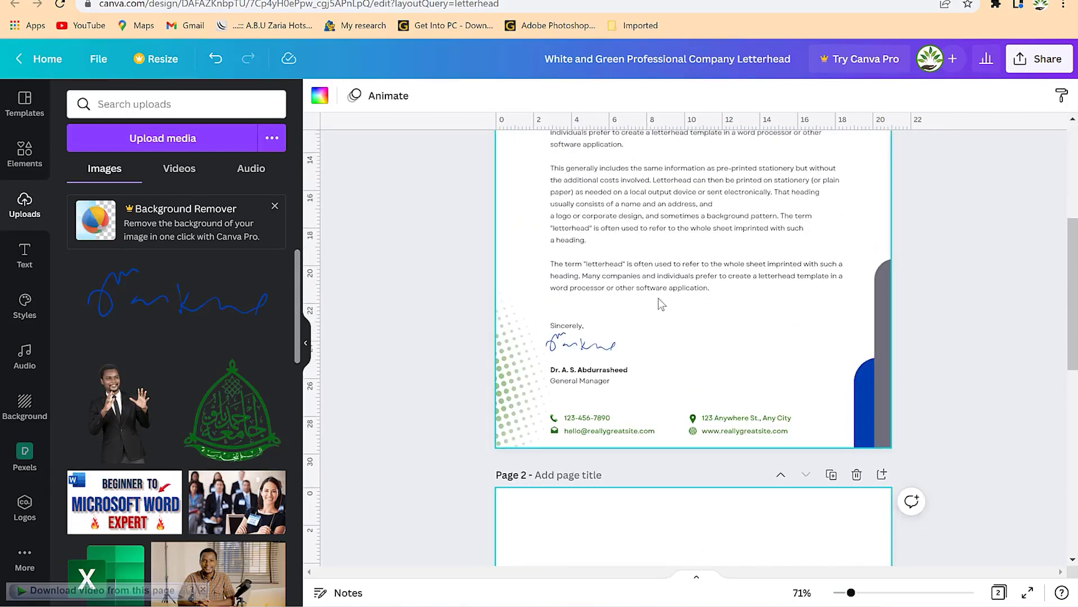
{"action": "scroll", "coordinate": [748, 246], "scroll_direction": "up", "scroll_amount": 5}
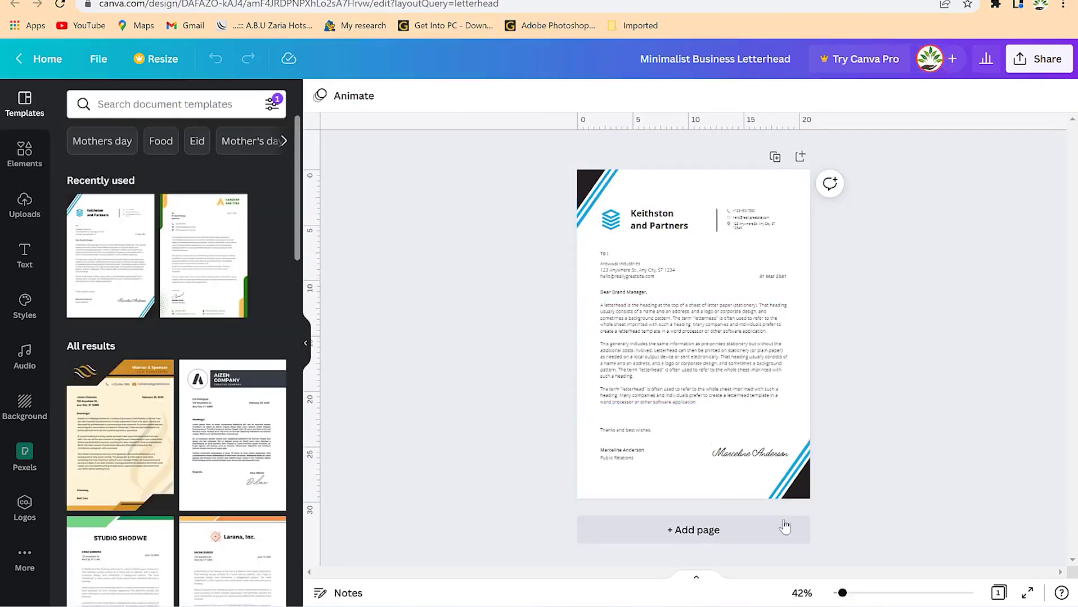
Recolour the bottom-right and top-left corner stripes dark blue
{"action": "left_click", "coordinate": [787, 490]}
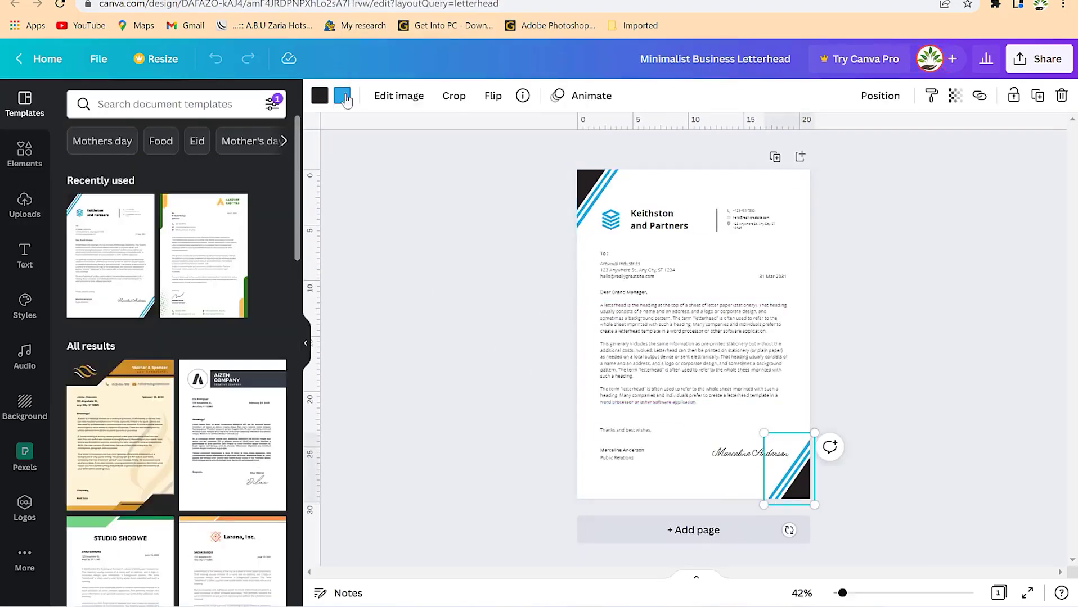
{"action": "left_click", "coordinate": [342, 97]}
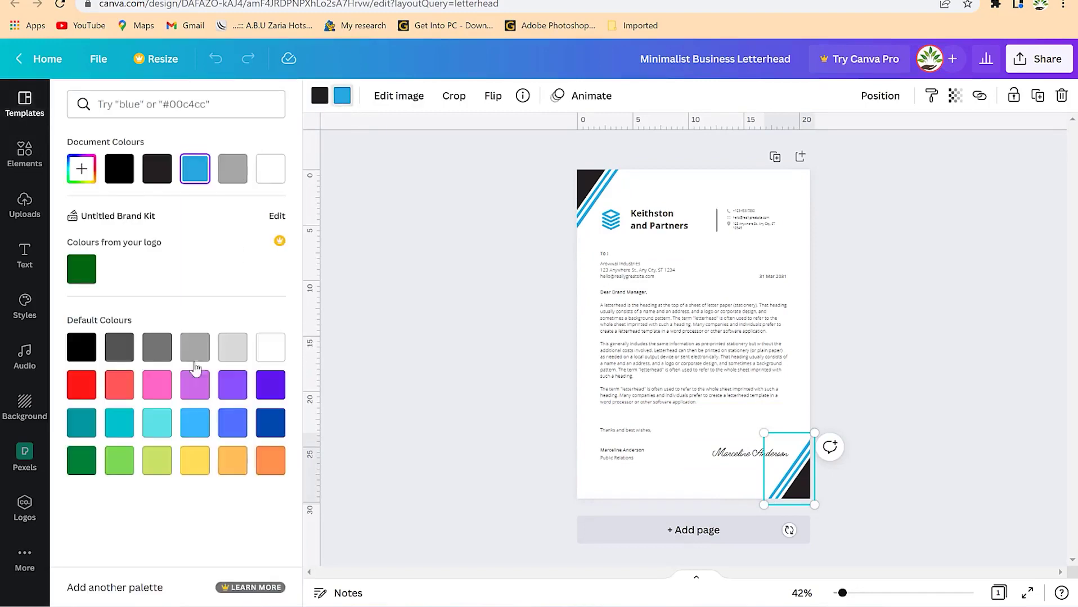
{"action": "left_click", "coordinate": [271, 423]}
{"action": "left_click", "coordinate": [659, 290]}
{"action": "left_click", "coordinate": [601, 197]}
{"action": "left_click", "coordinate": [334, 105]}
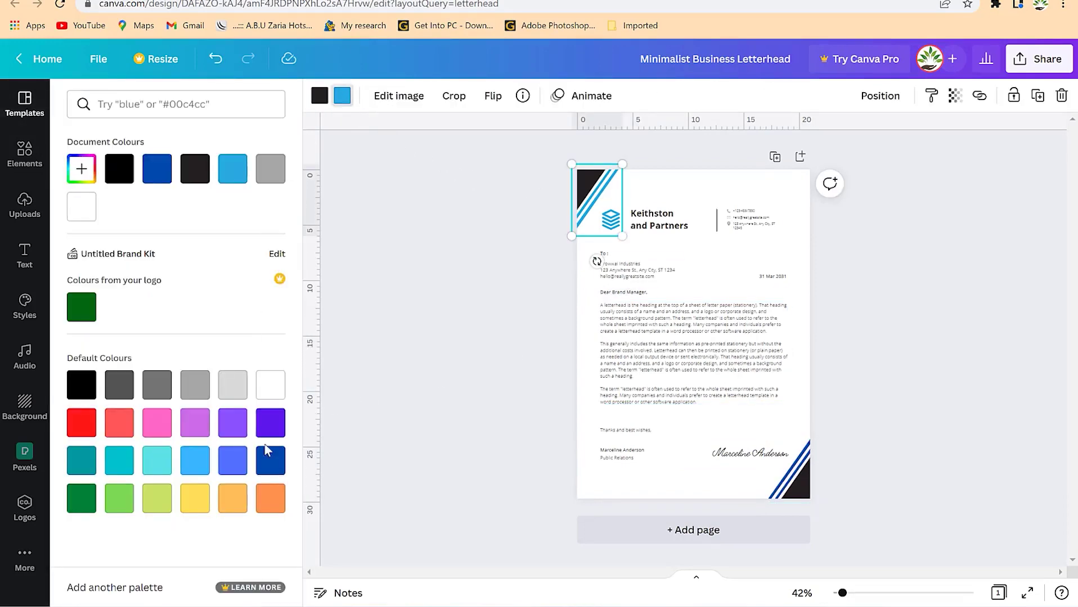
{"action": "left_click", "coordinate": [686, 354]}
{"action": "left_click", "coordinate": [658, 253]}
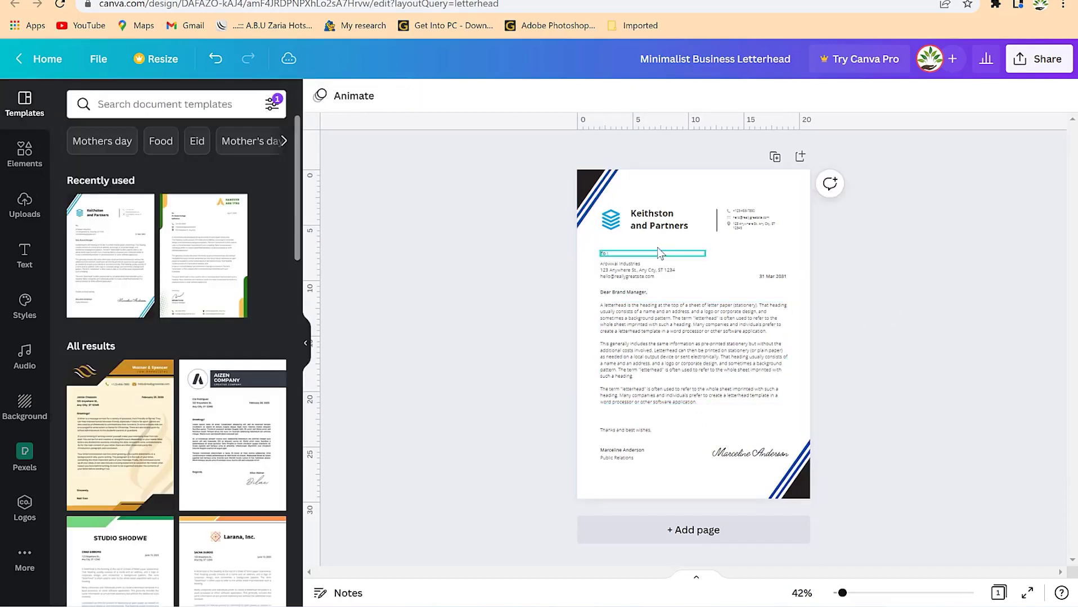
Open the Elements library and expand its element categories
{"action": "left_click", "coordinate": [607, 208]}
{"action": "left_click", "coordinate": [610, 221]}
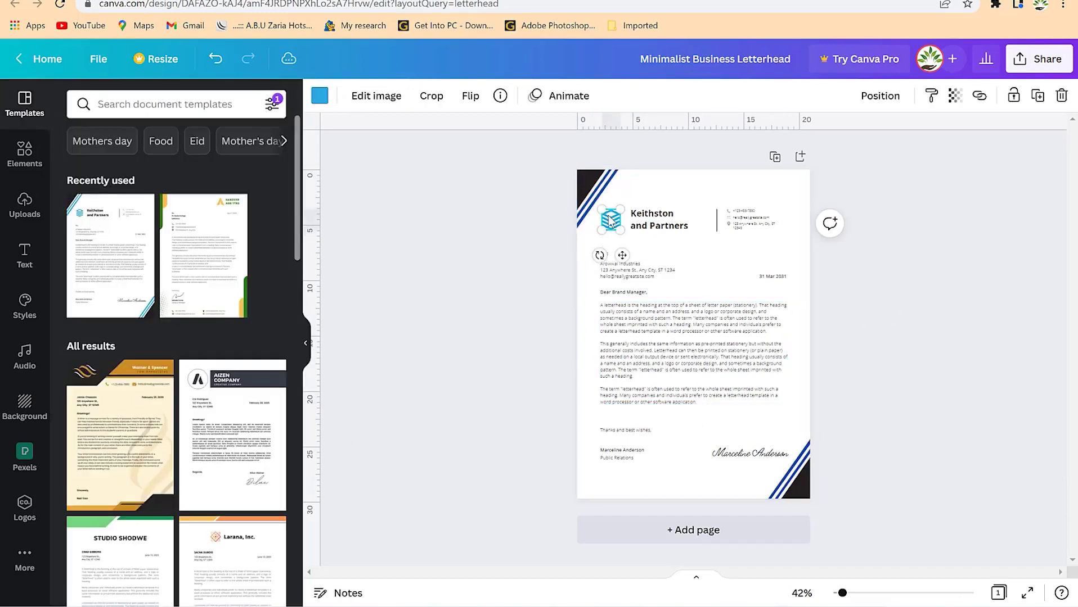
{"action": "left_click", "coordinate": [500, 241]}
{"action": "left_click", "coordinate": [191, 99]}
{"action": "left_click", "coordinate": [31, 152]}
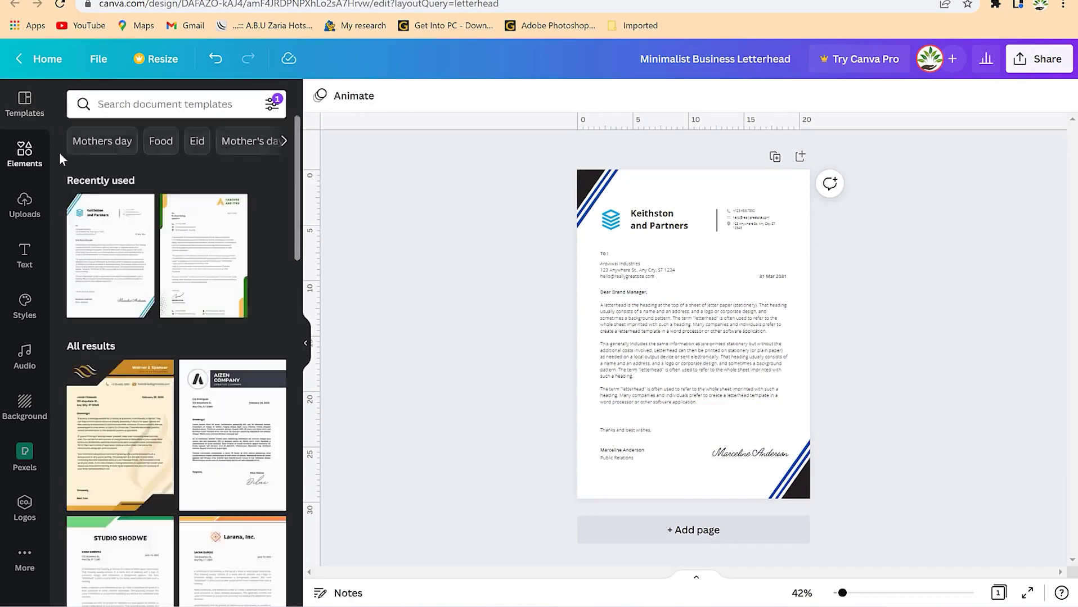
{"action": "left_click", "coordinate": [284, 147]}
{"action": "left_click", "coordinate": [285, 151]}
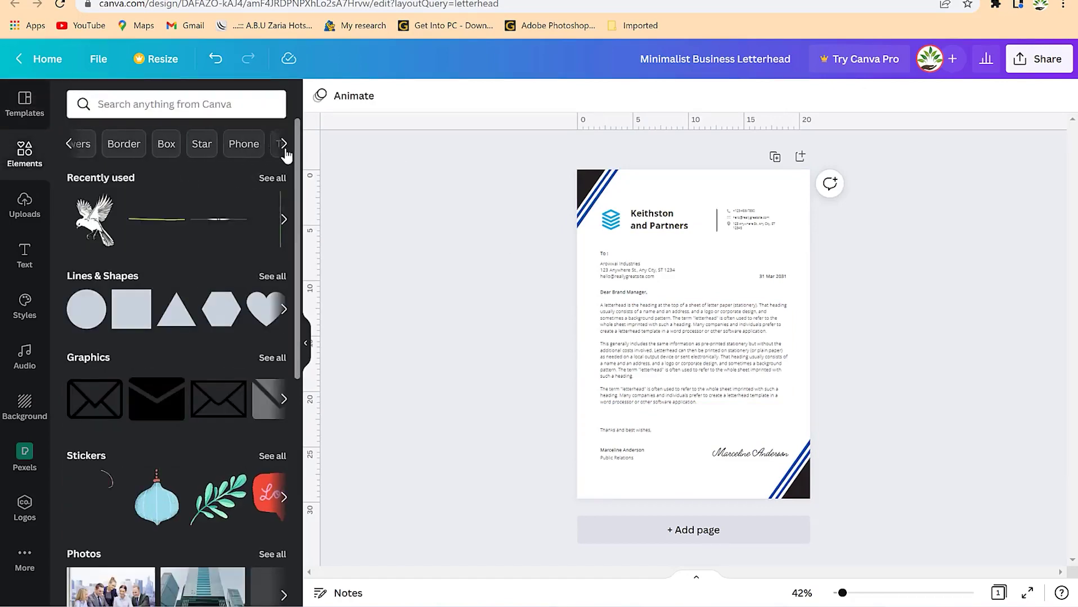
Search Elements for 'Book' and place the open-book graphic on the letterhead
{"action": "left_click", "coordinate": [284, 147]}
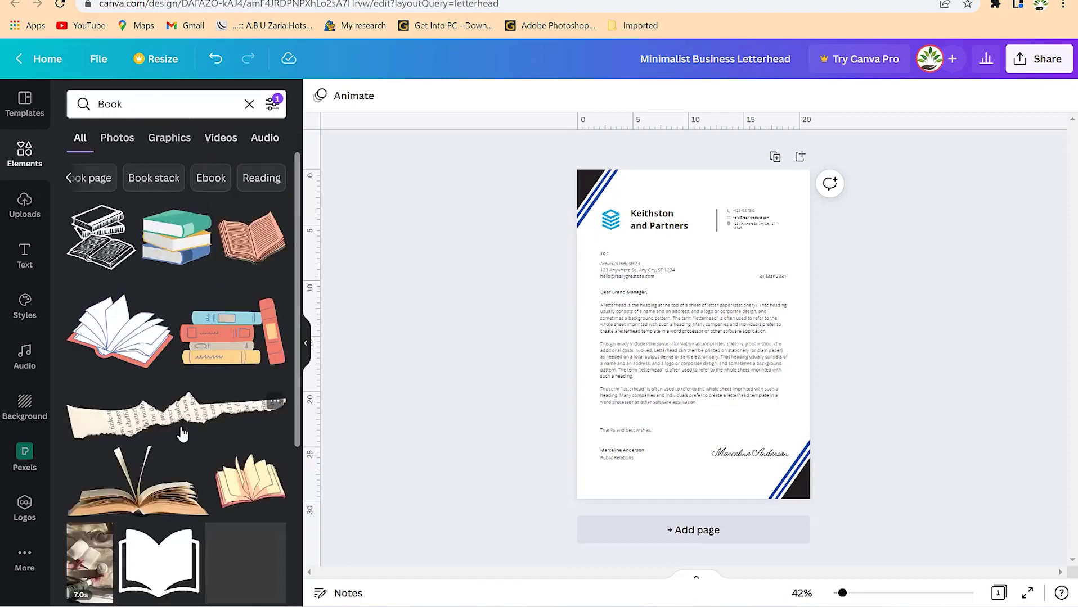
{"action": "scroll", "coordinate": [138, 380], "scroll_direction": "down", "scroll_amount": 5}
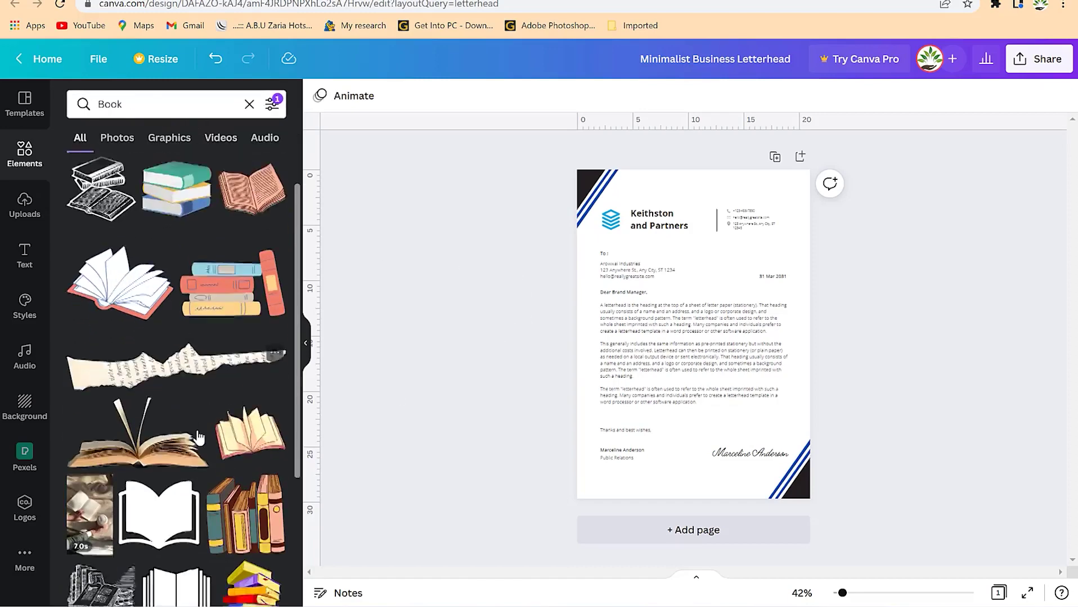
{"action": "scroll", "coordinate": [180, 419], "scroll_direction": "down", "scroll_amount": 3}
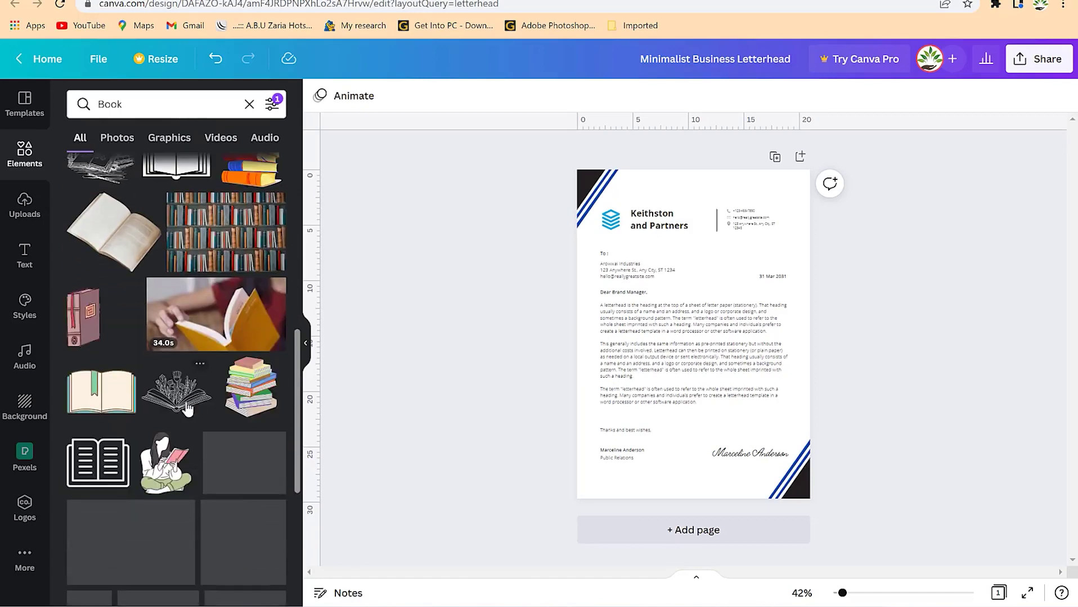
{"action": "scroll", "coordinate": [205, 476], "scroll_direction": "down", "scroll_amount": 1}
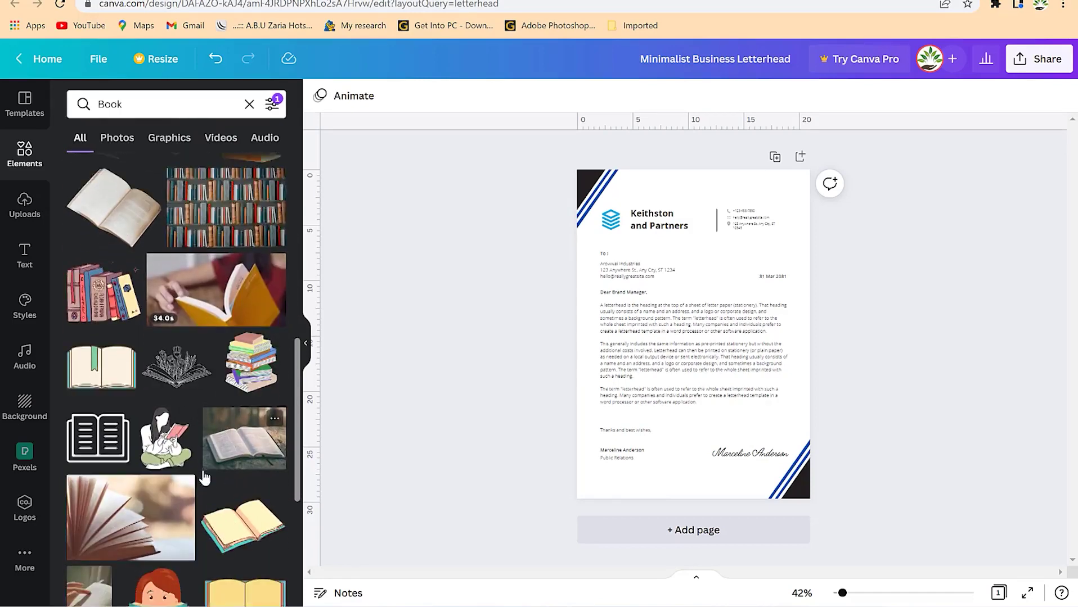
{"action": "scroll", "coordinate": [254, 297], "scroll_direction": "up", "scroll_amount": 5}
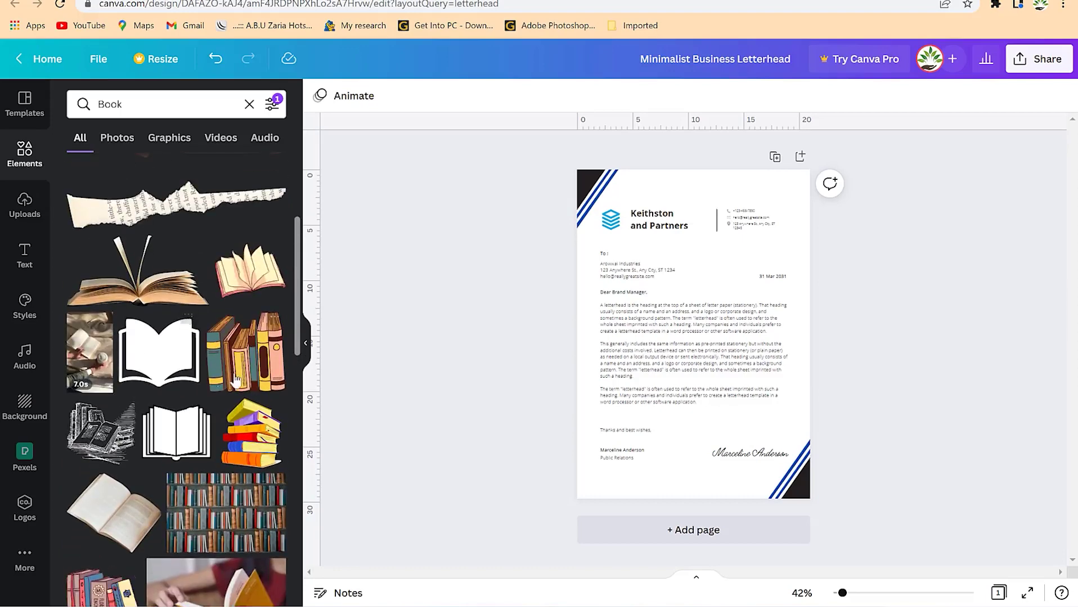
{"action": "left_click_drag", "start_coordinate": [178, 363], "coordinate": [712, 291]}
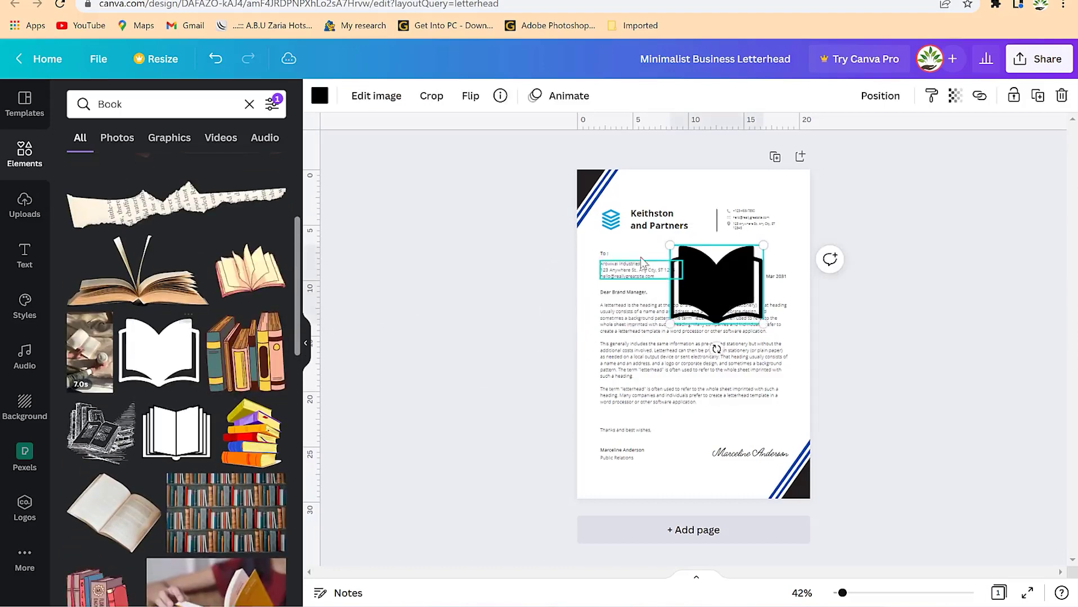
Delete the original Keithston logo and shrink the book icon into place beside the company name
{"action": "left_click", "coordinate": [614, 222]}
{"action": "key", "text": "Delete"}
{"action": "left_click", "coordinate": [702, 275]}
{"action": "left_click_drag", "start_coordinate": [763, 246], "coordinate": [630, 229]}
{"action": "left_click", "coordinate": [675, 337]}
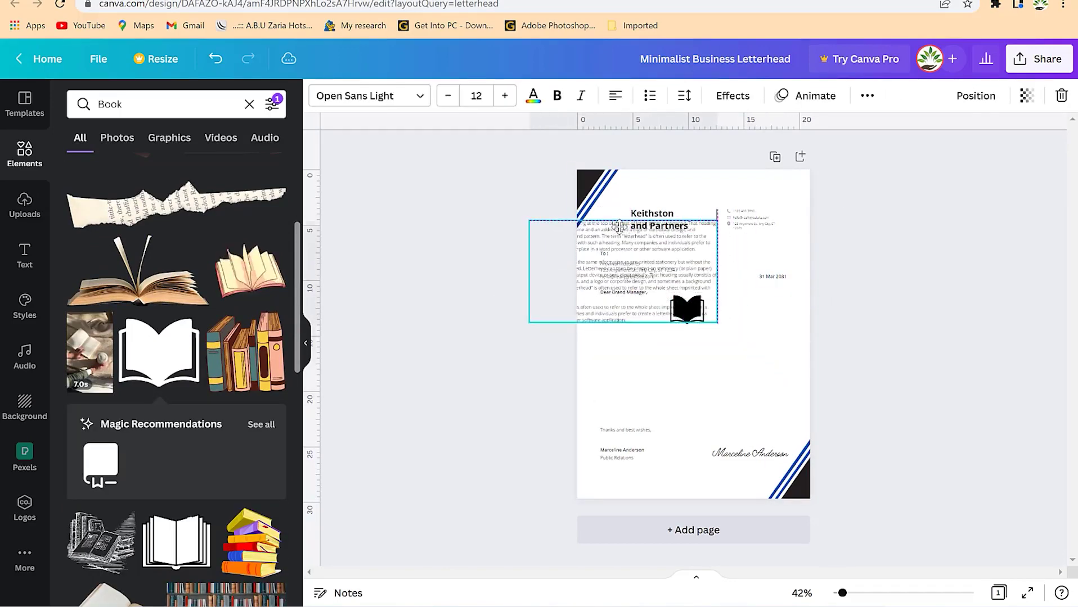
{"action": "key", "text": "ctrl+z"}
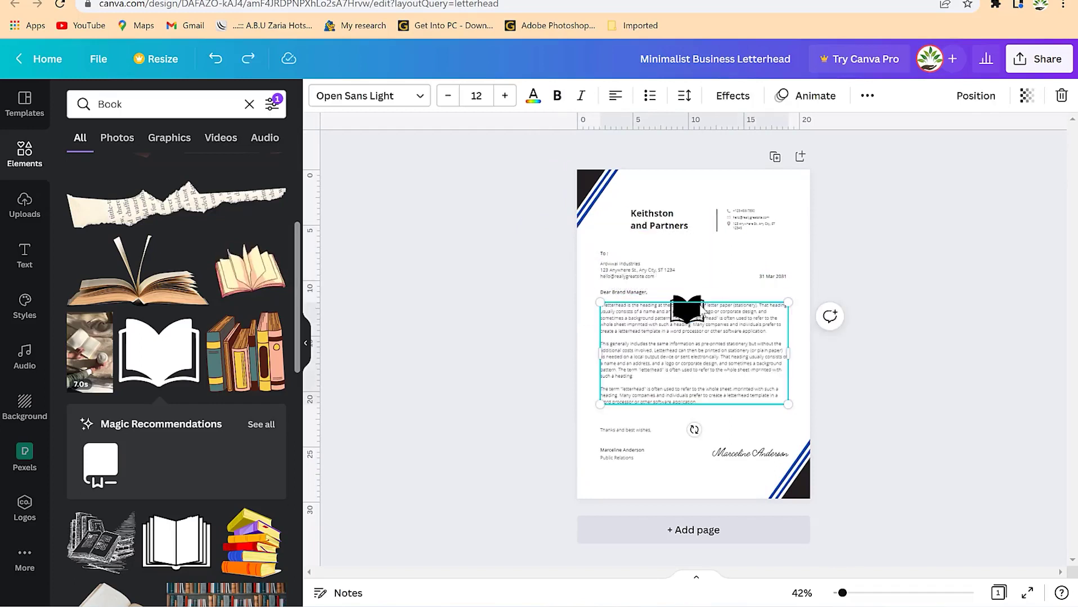
{"action": "left_click_drag", "start_coordinate": [697, 308], "coordinate": [624, 221]}
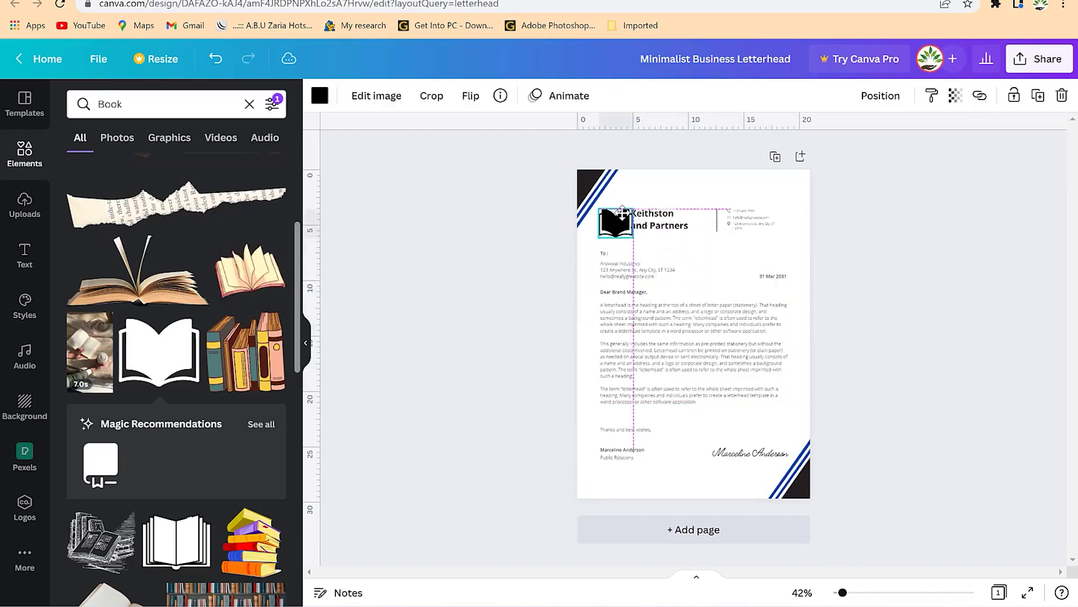
{"action": "mouse_move", "coordinate": [842, 593]}
{"action": "left_mouse_down"}
{"action": "mouse_move", "coordinate": [868, 595]}
{"action": "mouse_move", "coordinate": [858, 595]}
{"action": "left_mouse_up"}
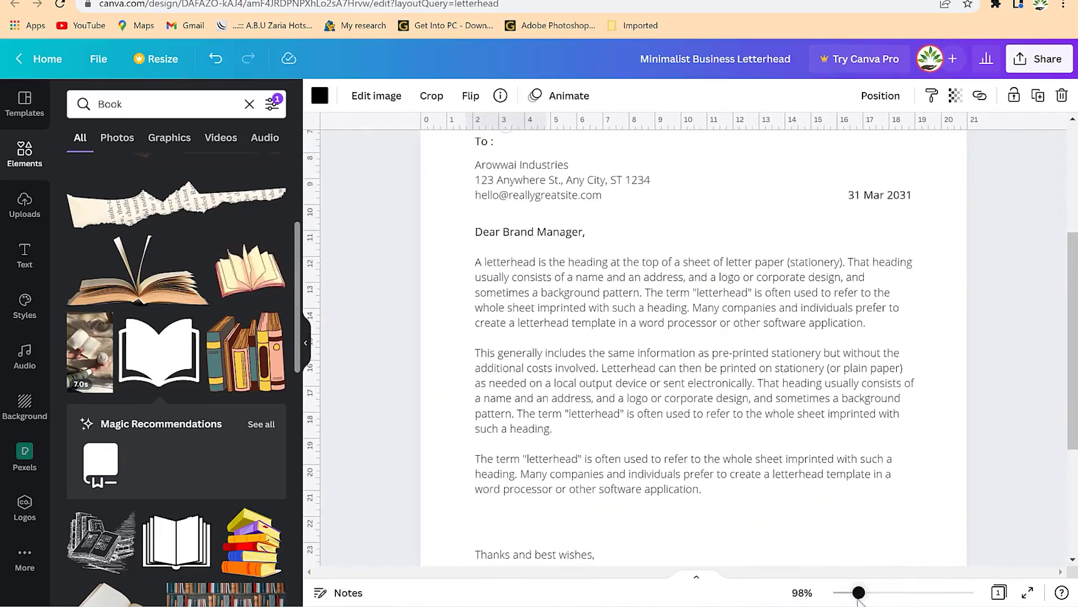
Shrink the book logo to align with the heading and recolour it dark blue
{"action": "scroll", "coordinate": [686, 376], "scroll_direction": "up", "scroll_amount": 4}
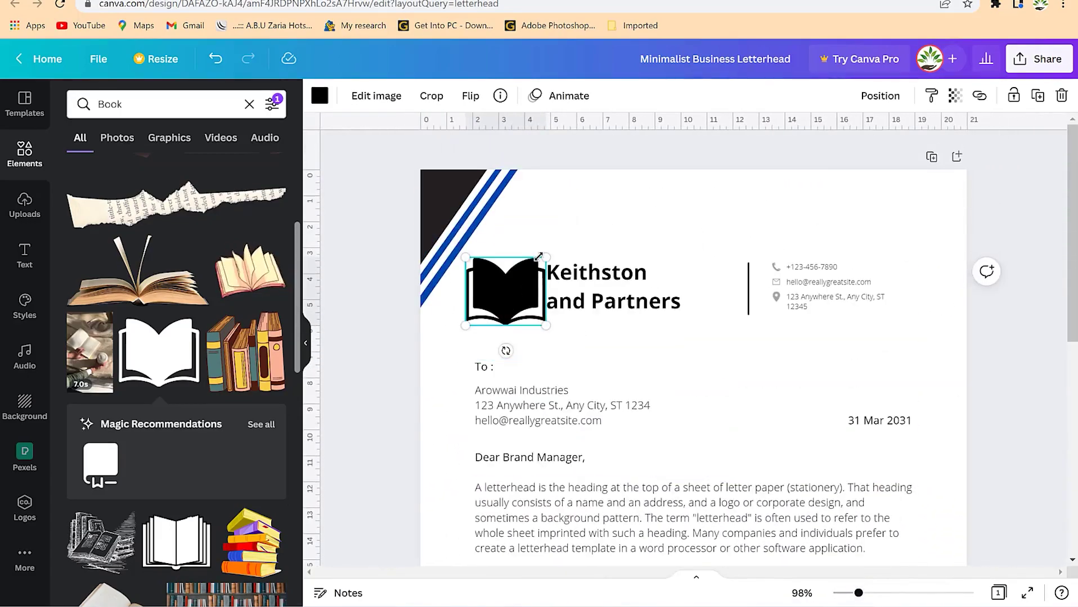
{"action": "left_click_drag", "start_coordinate": [546, 255], "coordinate": [512, 291]}
{"action": "left_click", "coordinate": [671, 363]}
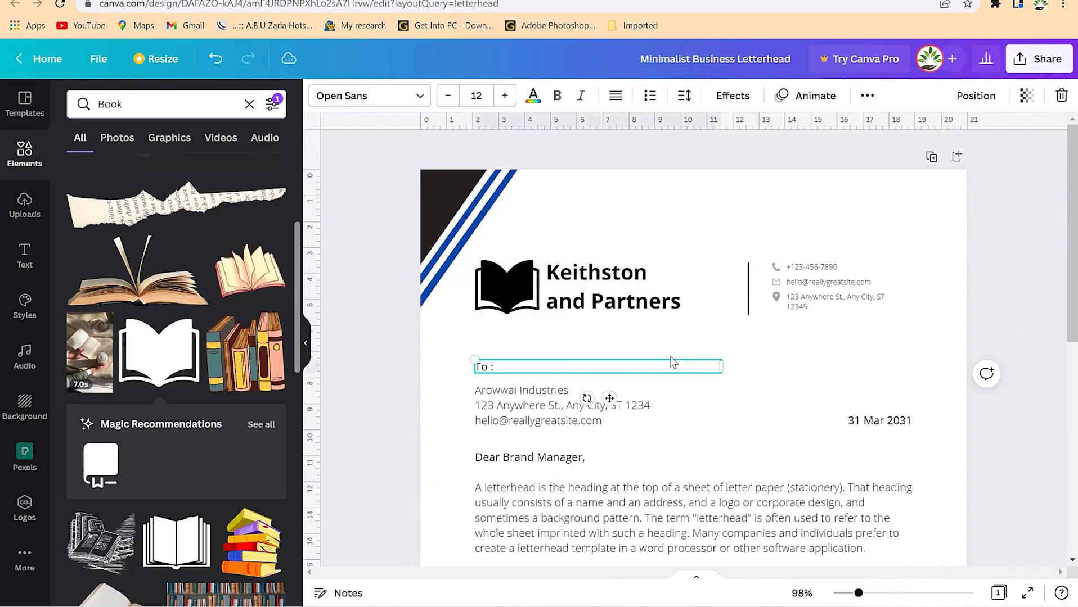
{"action": "left_click", "coordinate": [497, 284]}
{"action": "left_click", "coordinate": [320, 95]}
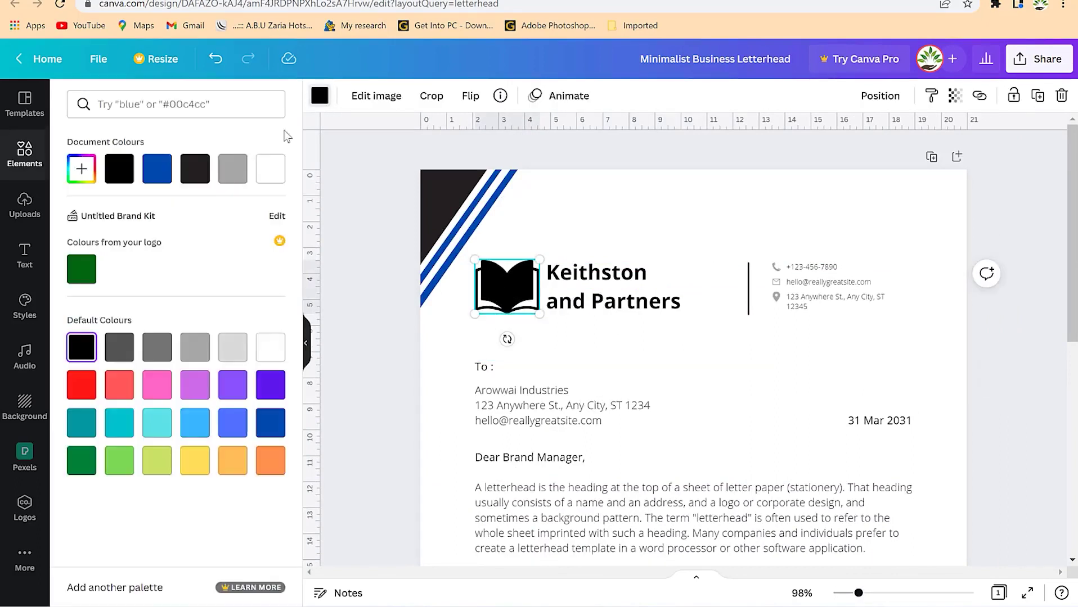
{"action": "left_click", "coordinate": [239, 424]}
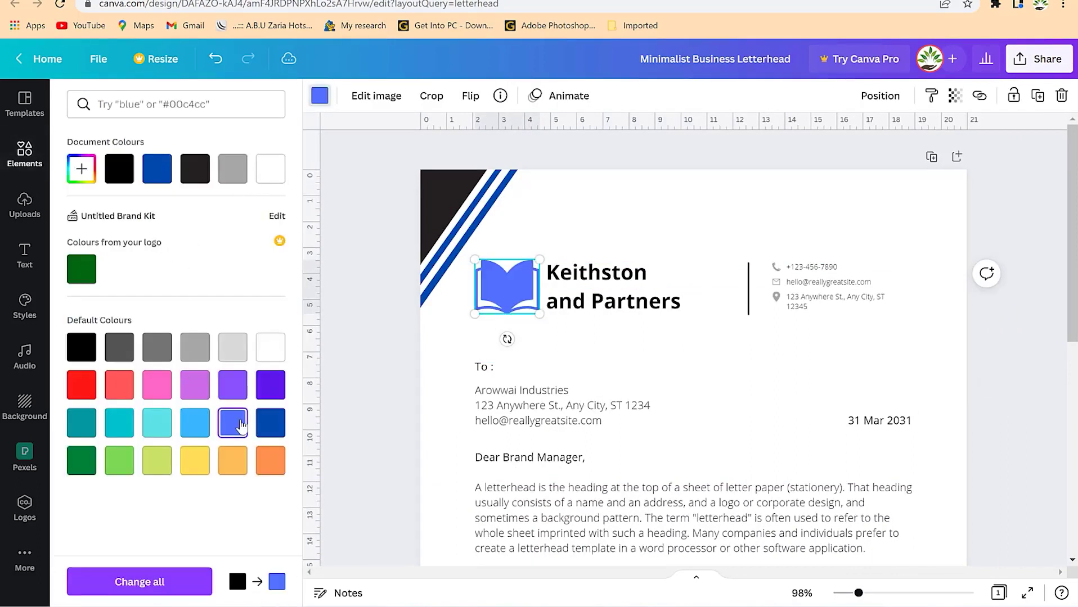
{"action": "left_click", "coordinate": [266, 435]}
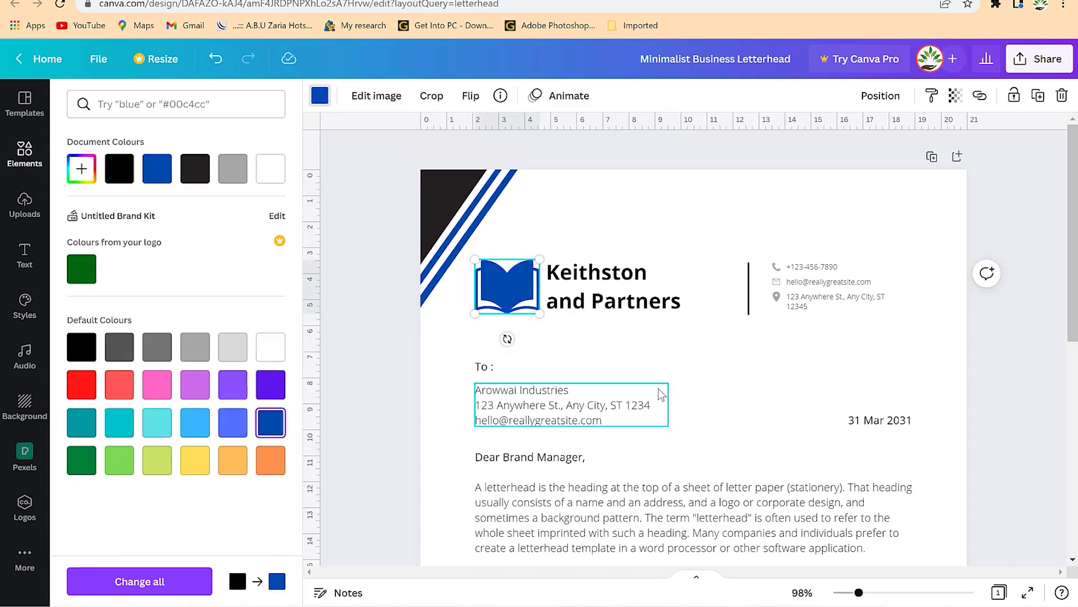
{"action": "key", "text": "Escape"}
Check the corner graphic, email line and signature text by selecting each in turn
{"action": "left_click", "coordinate": [441, 187]}
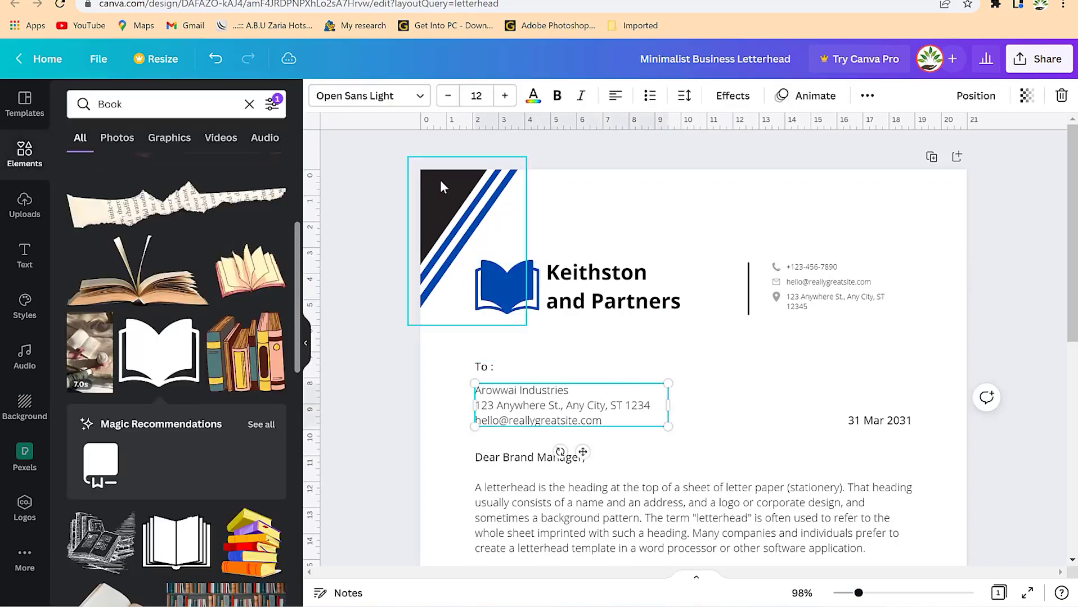
{"action": "left_click", "coordinate": [734, 385]}
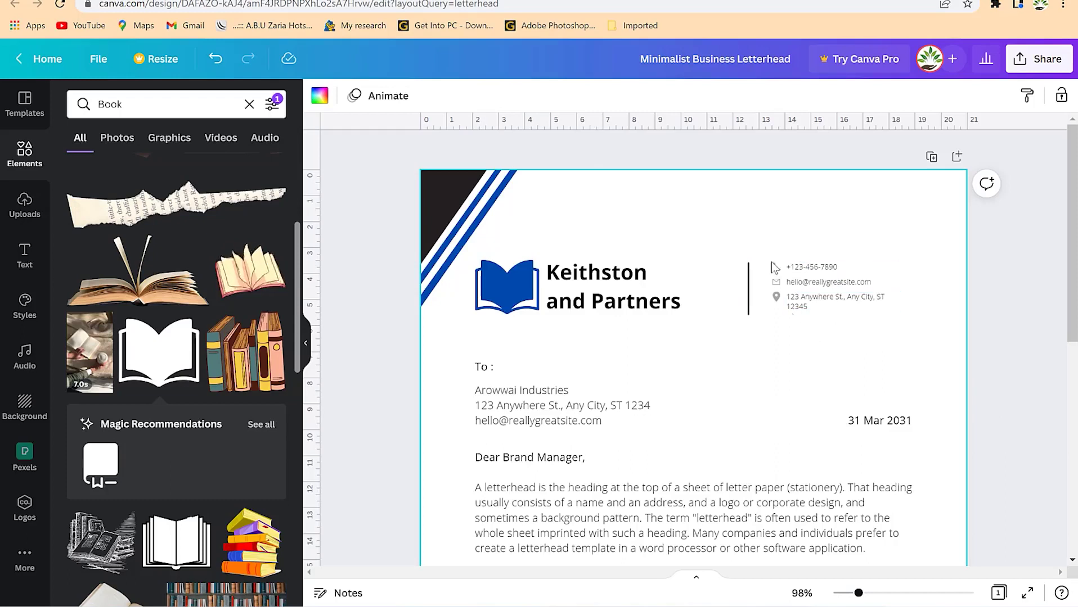
{"action": "left_click", "coordinate": [838, 281]}
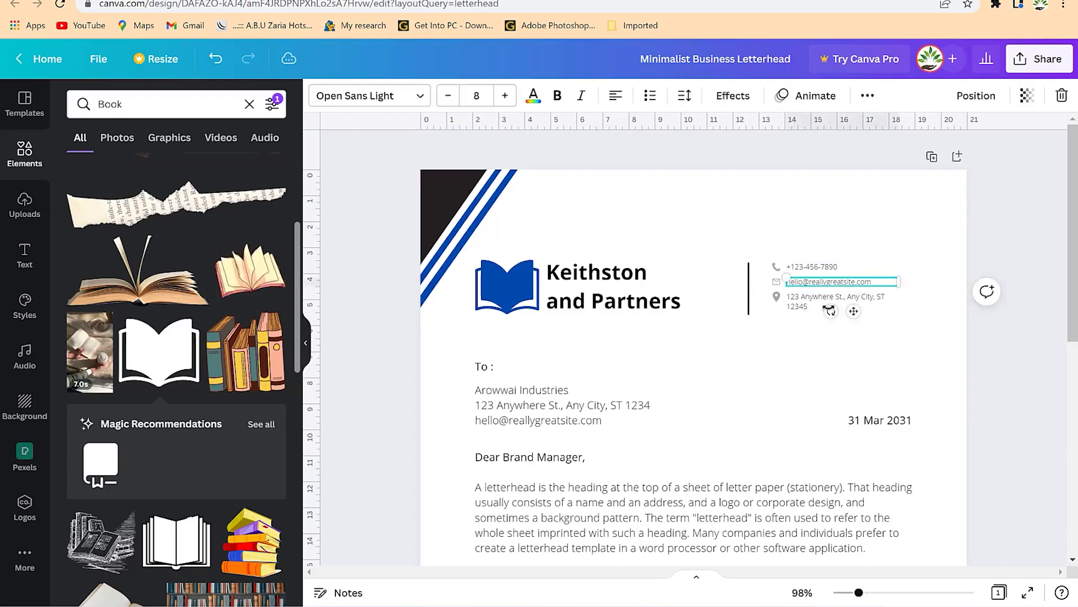
{"action": "left_click", "coordinate": [694, 425]}
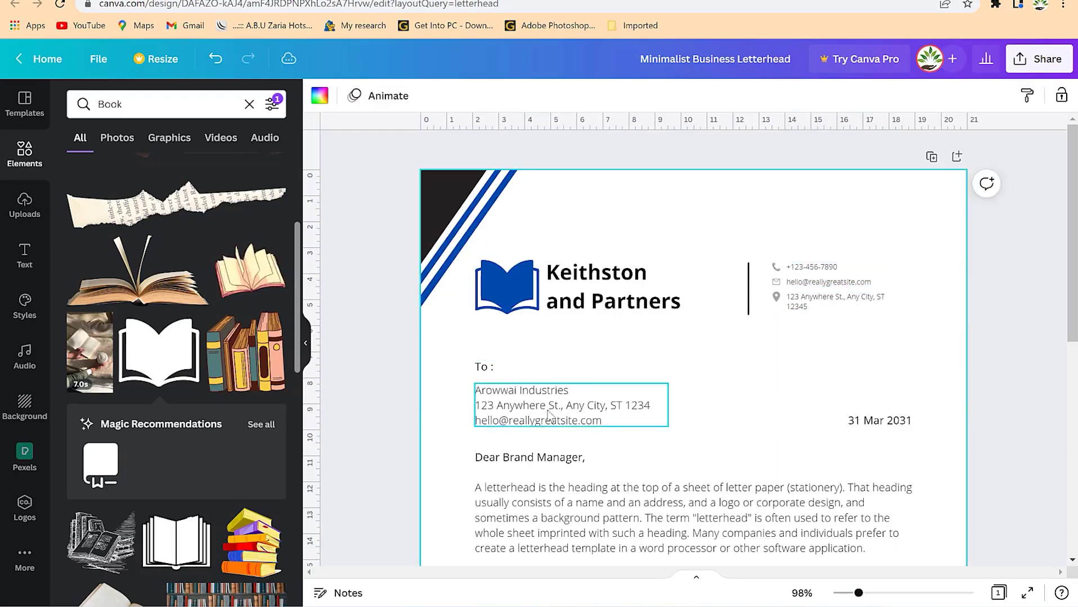
{"action": "scroll", "coordinate": [574, 425], "scroll_direction": "down", "scroll_amount": 3}
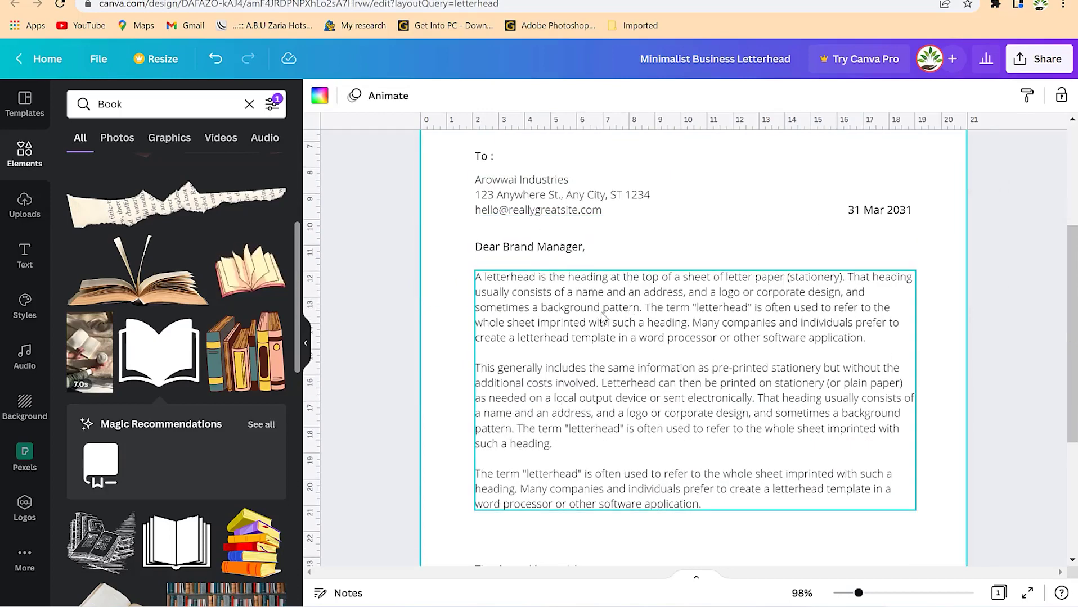
{"action": "scroll", "coordinate": [619, 284], "scroll_direction": "down", "scroll_amount": 3}
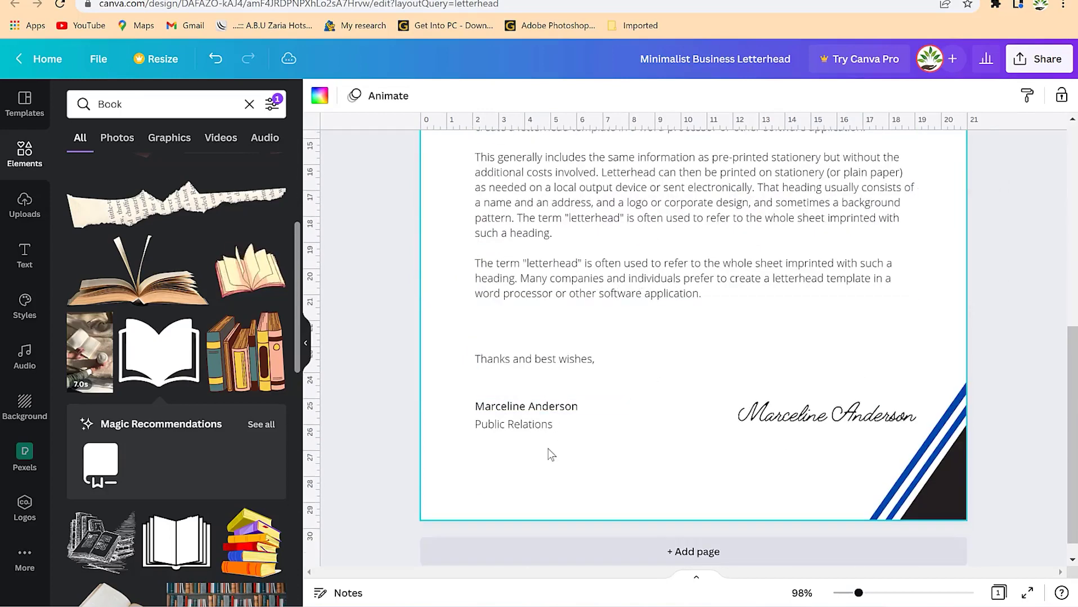
{"action": "left_click", "coordinate": [825, 423]}
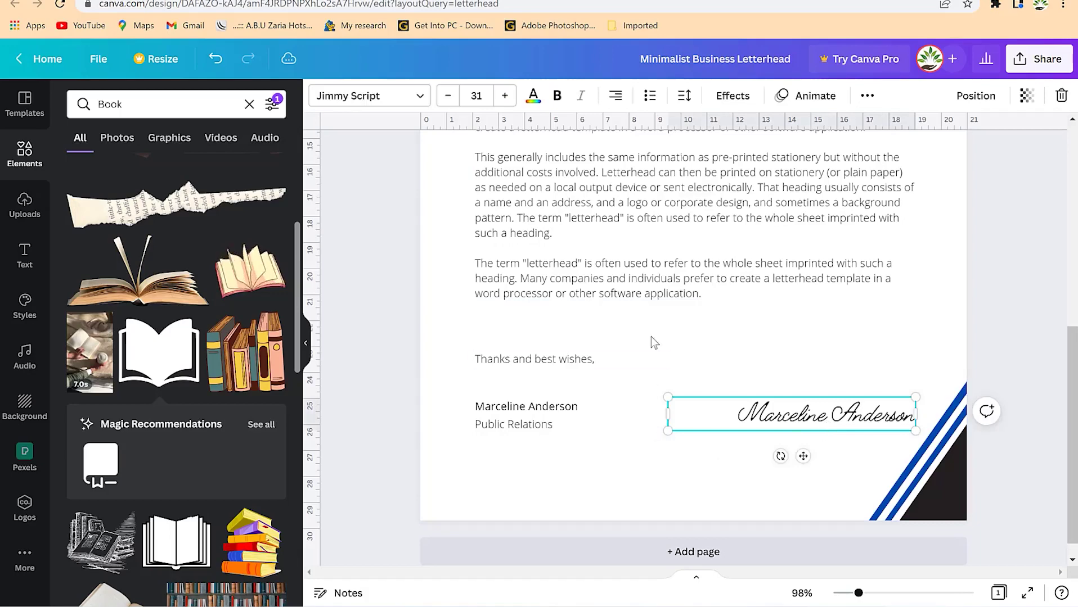
{"action": "left_click", "coordinate": [650, 336]}
{"action": "scroll", "coordinate": [651, 336], "scroll_direction": "up", "scroll_amount": 6}
{"action": "scroll", "coordinate": [651, 371], "scroll_direction": "up", "scroll_amount": 3}
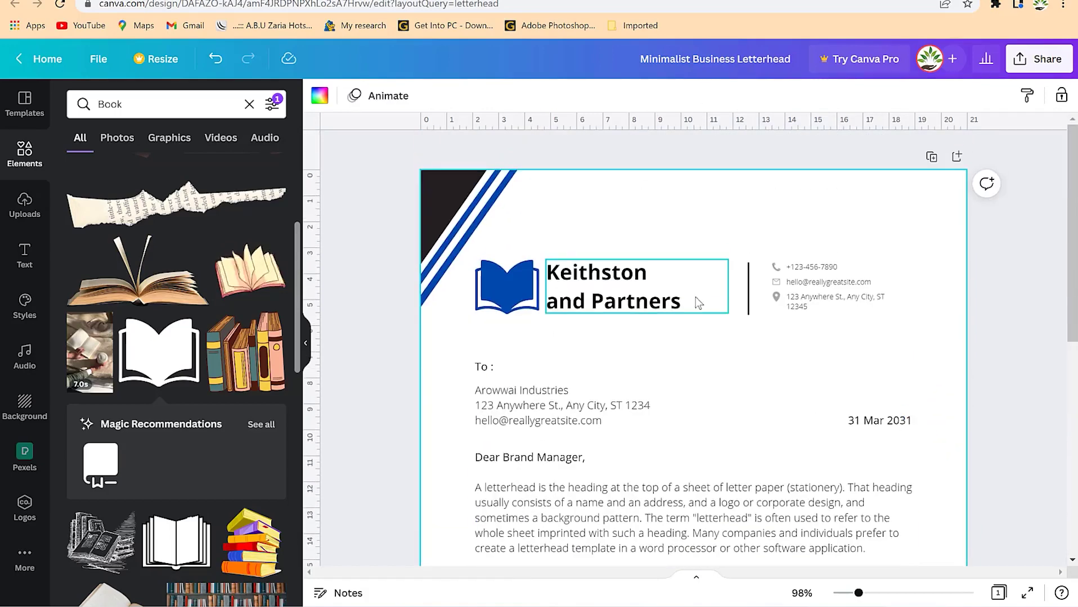
Download the letterhead as a PDF Standard file
{"action": "left_click", "coordinate": [1028, 64]}
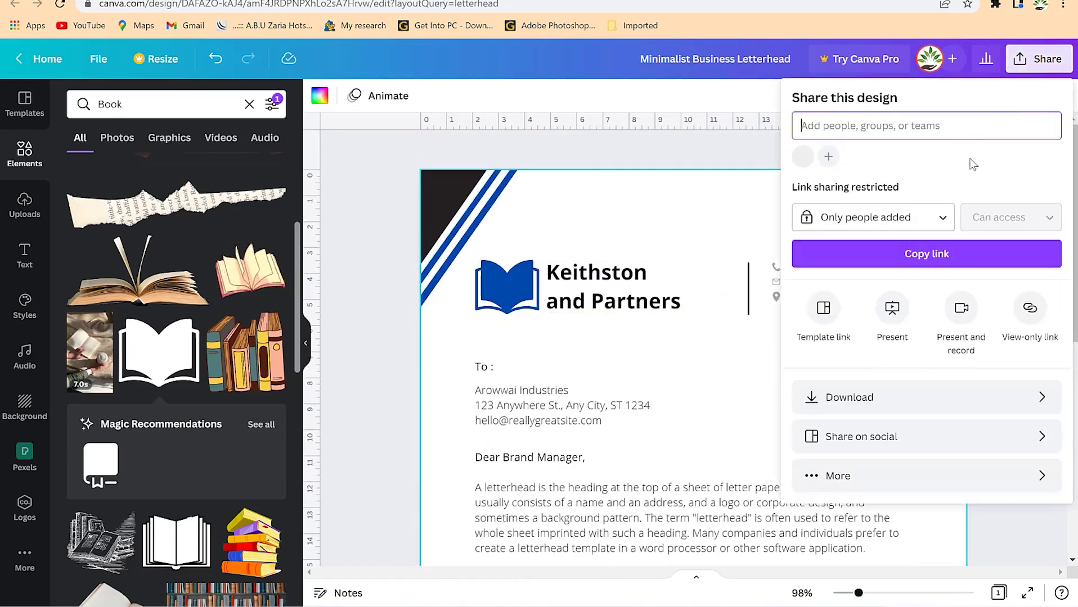
{"action": "left_click", "coordinate": [886, 401]}
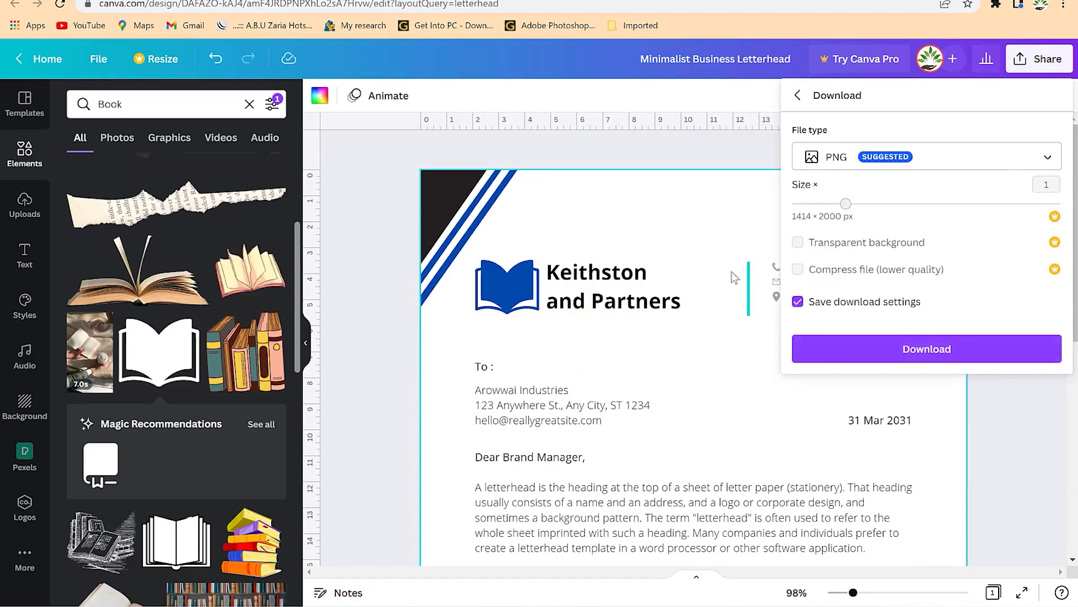
{"action": "left_click", "coordinate": [865, 156]}
{"action": "left_click", "coordinate": [838, 117]}
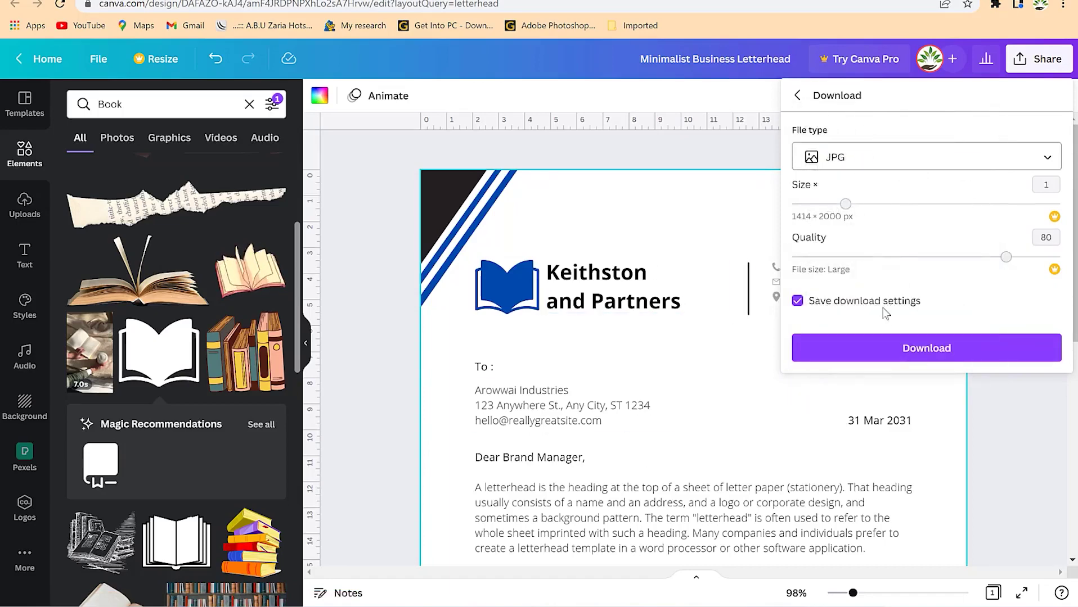
{"action": "left_click", "coordinate": [882, 156]}
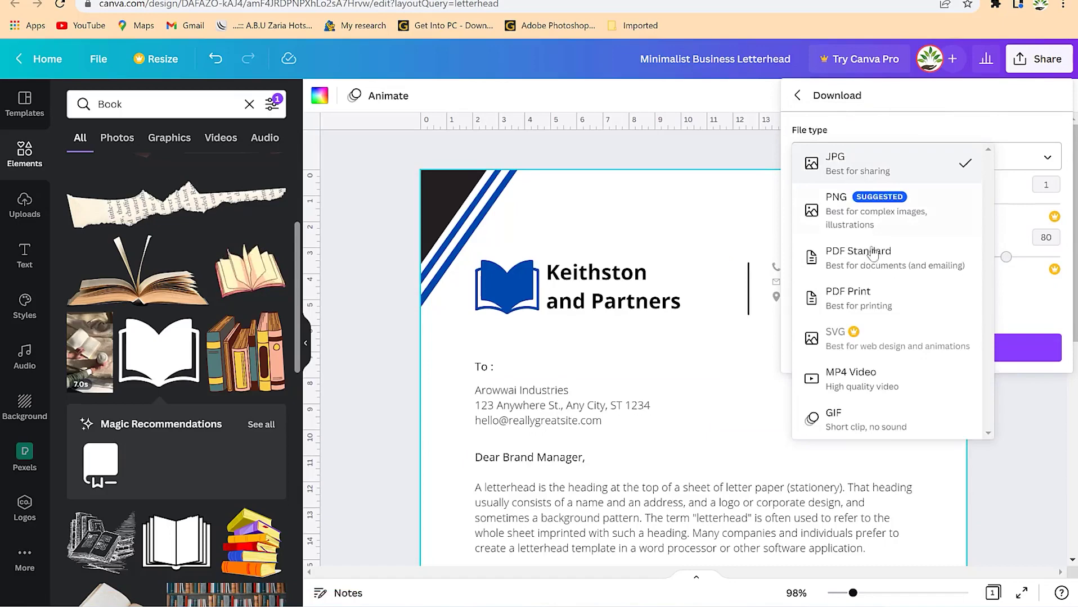
{"action": "left_click", "coordinate": [879, 292]}
{"action": "left_click", "coordinate": [815, 158]}
{"action": "left_click", "coordinate": [815, 157]}
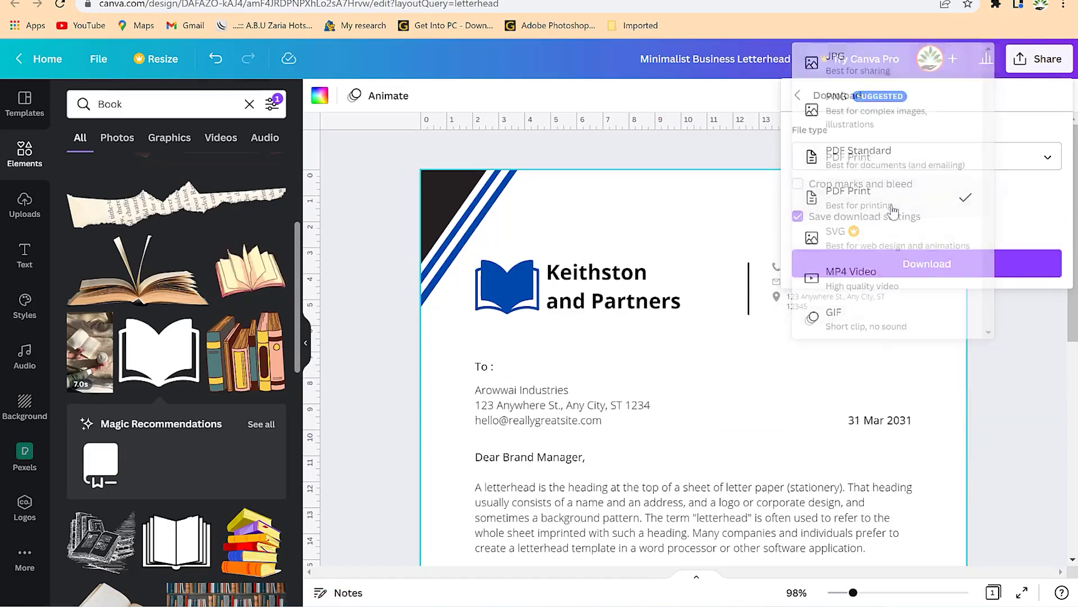
{"action": "left_click", "coordinate": [914, 239]}
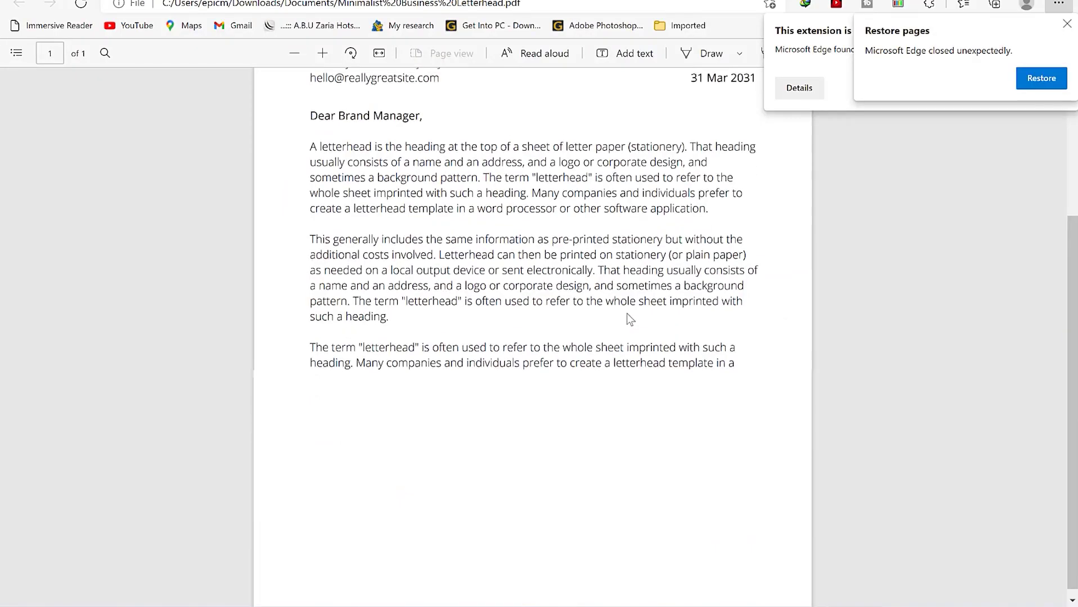
Dismiss Edge's Restore pages notice and blocked-extension warning over the downloaded PDF
{"action": "scroll", "coordinate": [629, 319], "scroll_direction": "up", "scroll_amount": 4}
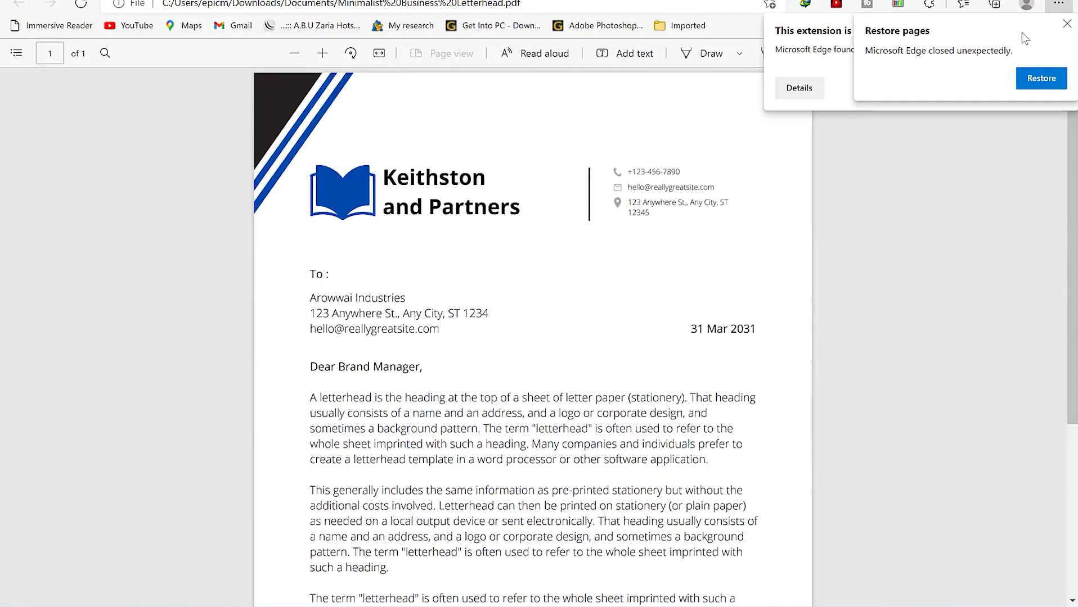
{"action": "left_click", "coordinate": [1067, 25]}
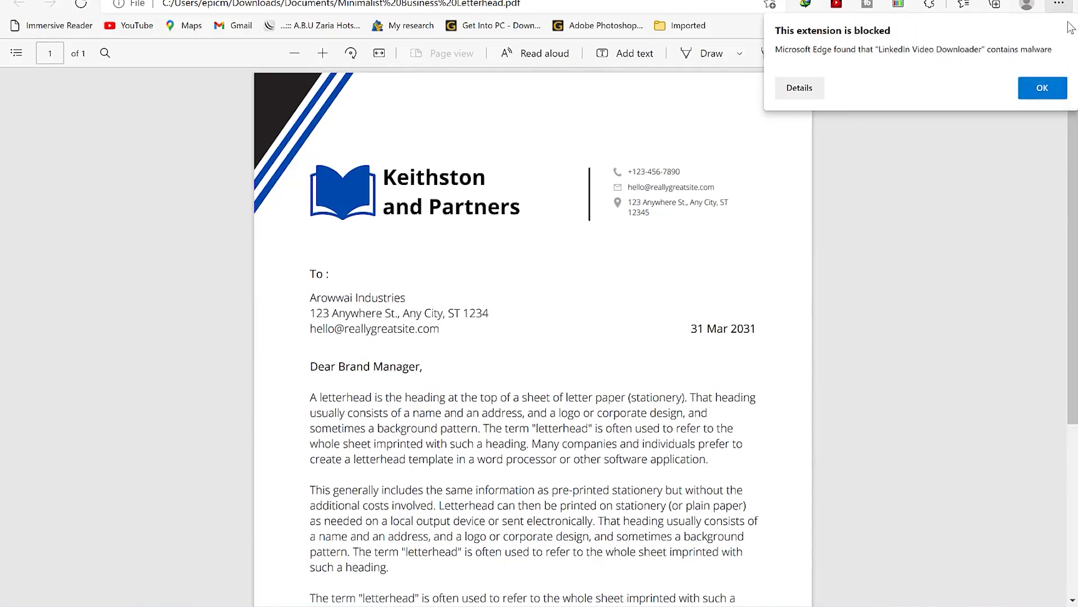
{"action": "left_click", "coordinate": [1044, 95]}
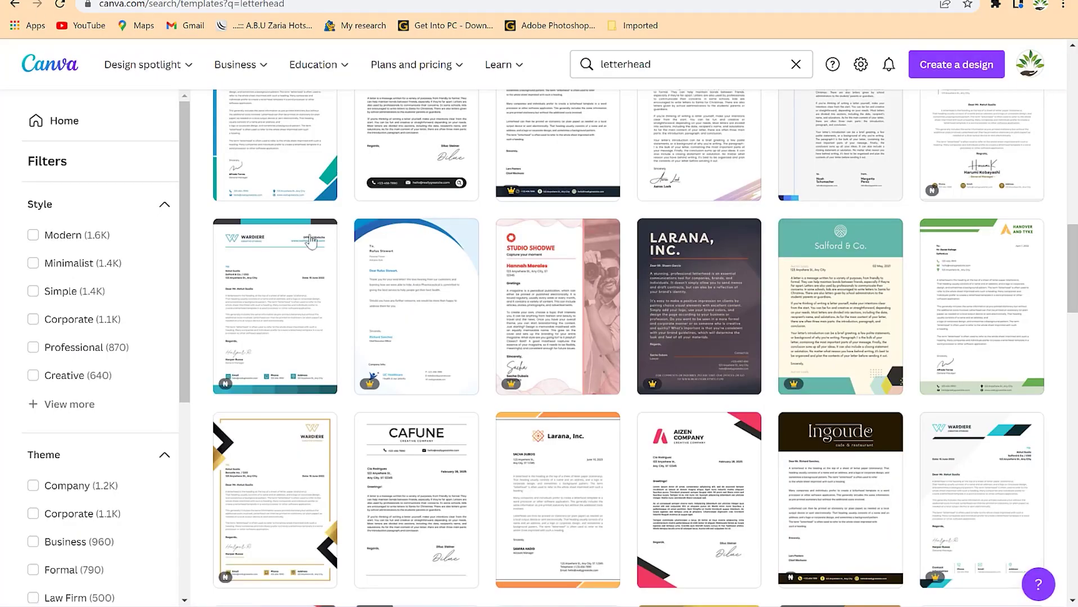
Start a blank letterhead design from the letterhead template results
{"action": "scroll", "coordinate": [272, 271], "scroll_direction": "up", "scroll_amount": 5}
{"action": "scroll", "coordinate": [334, 235], "scroll_direction": "up", "scroll_amount": 7}
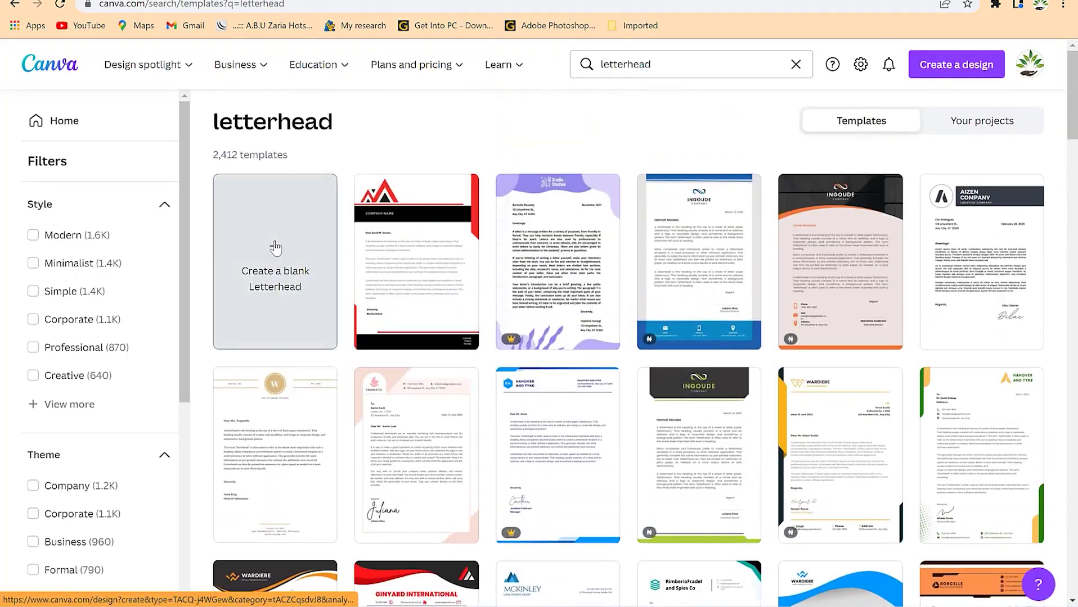
{"action": "left_click", "coordinate": [275, 248]}
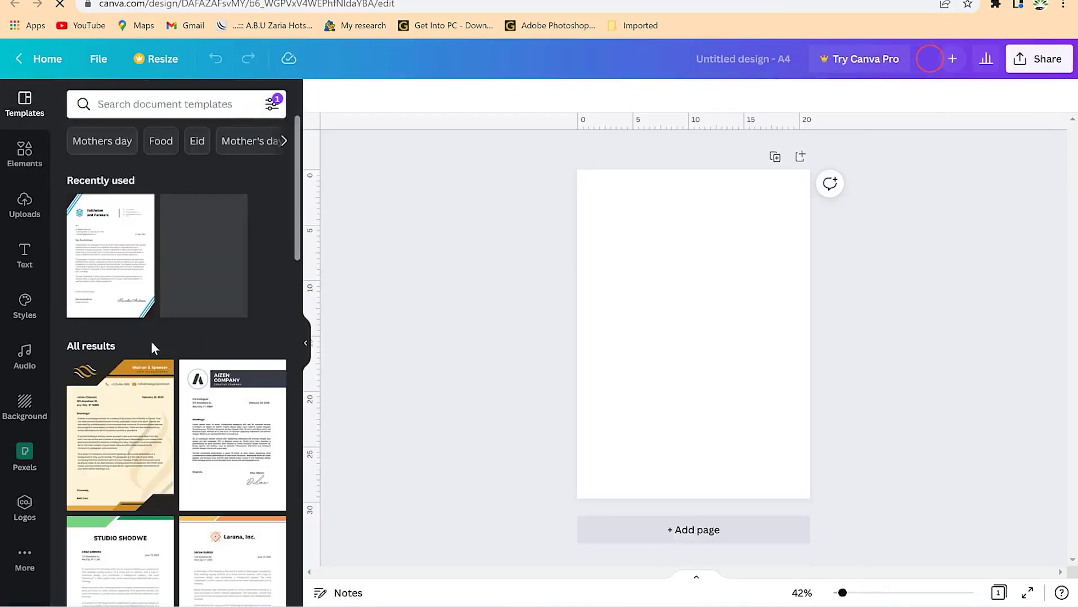
Place the uploaded green logo at the top-right, sized 4.2 × 4.2, and zoom to 75%
{"action": "left_click", "coordinate": [25, 207]}
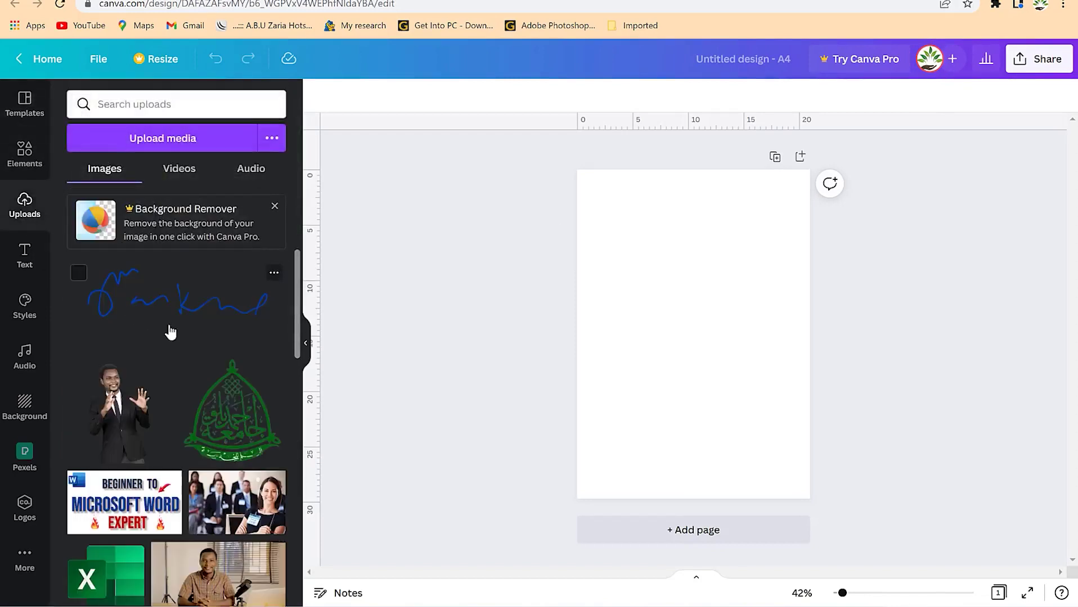
{"action": "left_click_drag", "start_coordinate": [224, 432], "coordinate": [717, 247]}
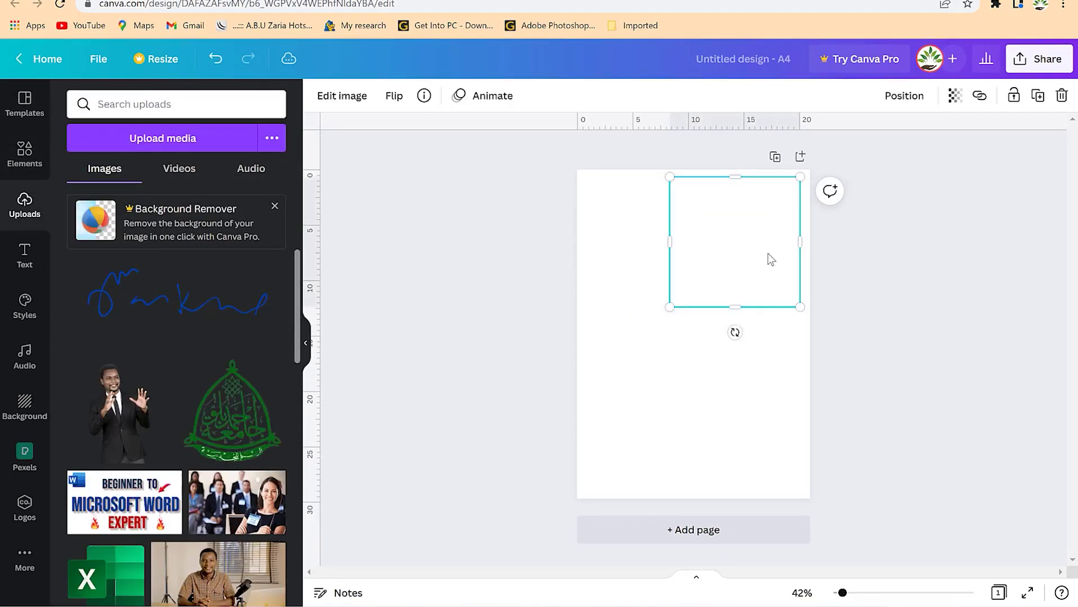
{"action": "left_click_drag", "start_coordinate": [685, 298], "coordinate": [773, 212]}
{"action": "left_click", "coordinate": [805, 423]}
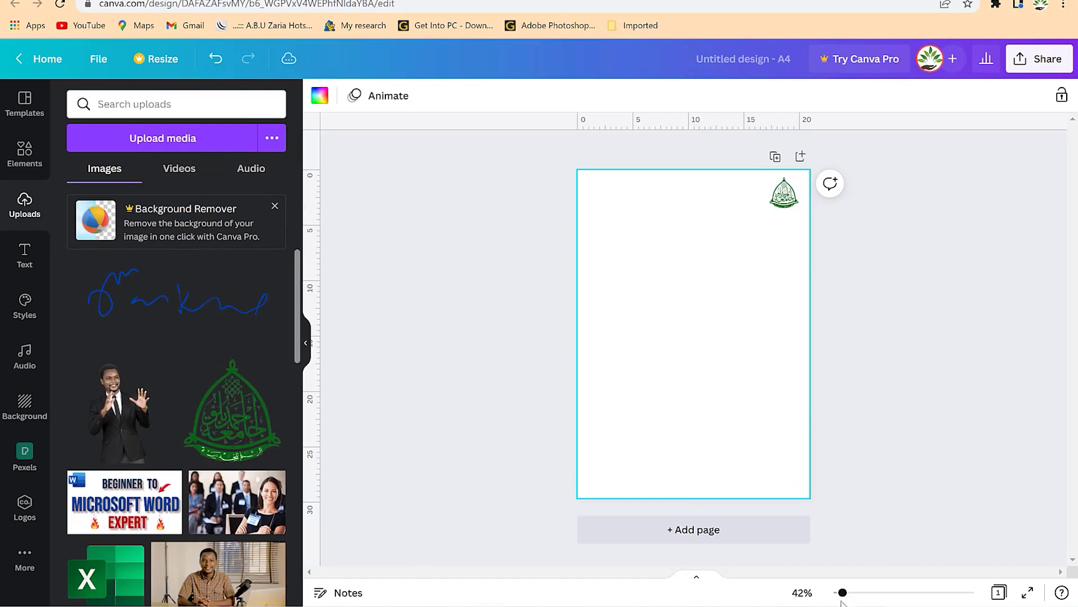
{"action": "left_click_drag", "start_coordinate": [842, 593], "coordinate": [852, 593]}
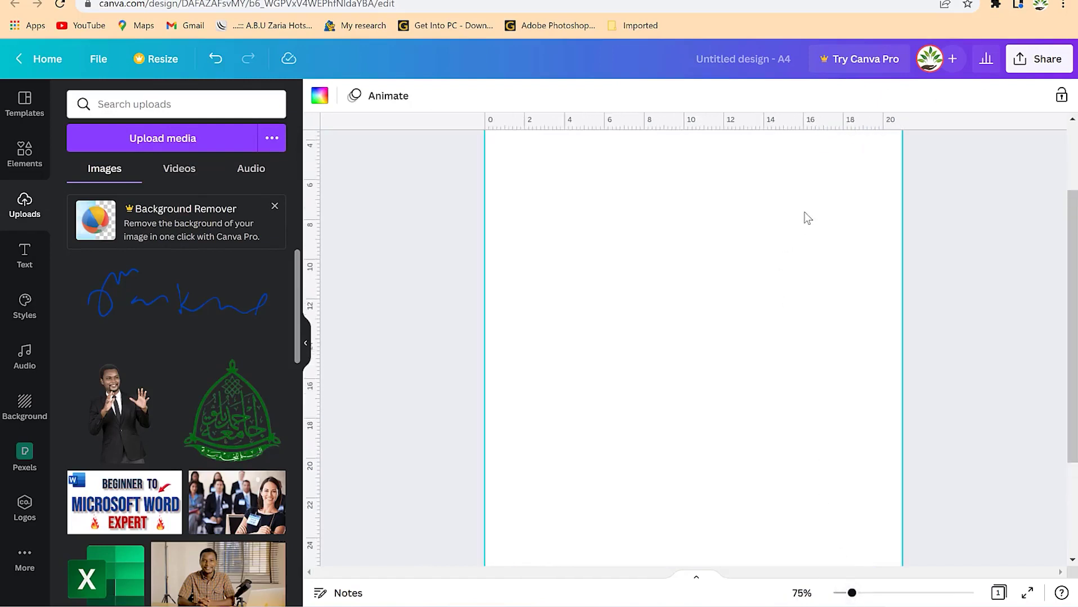
Add the heading 'Ahmadu Bello University, Zaria', shrink it to 26 and move it beside the logo
{"action": "left_click", "coordinate": [21, 252]}
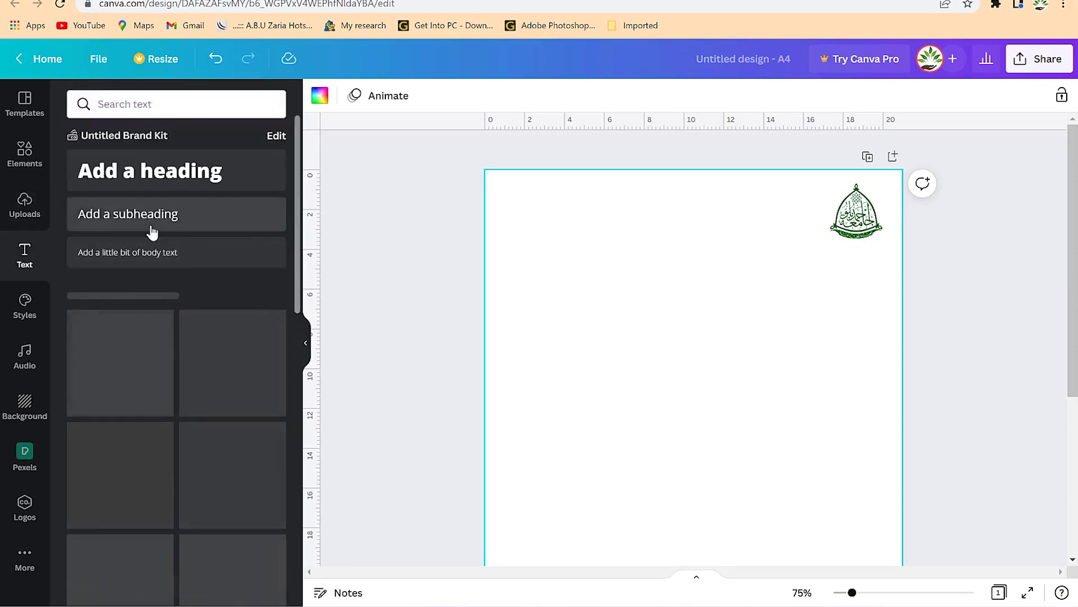
{"action": "left_click", "coordinate": [200, 190]}
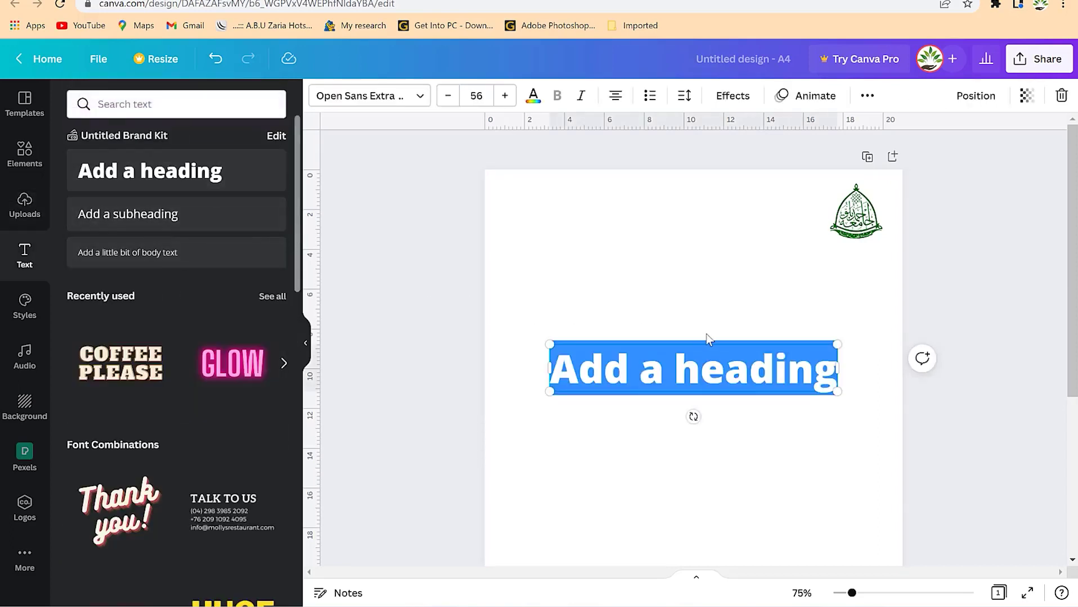
{"action": "type", "text": "Ahmadu"}
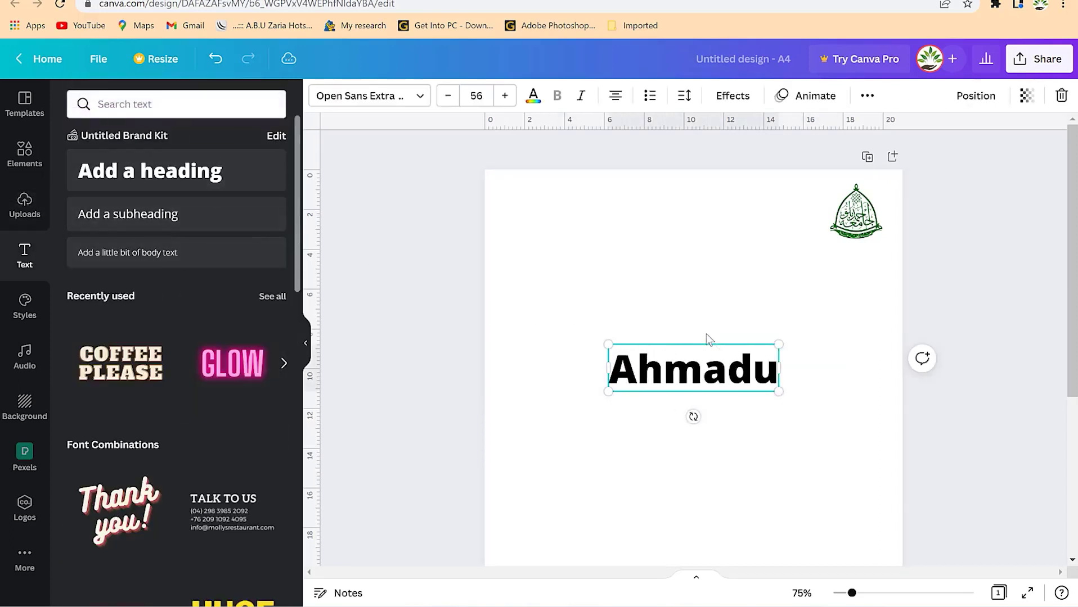
{"action": "type", "text": " Bello University, Zaria"}
{"action": "triple_click", "coordinate": [630, 369]}
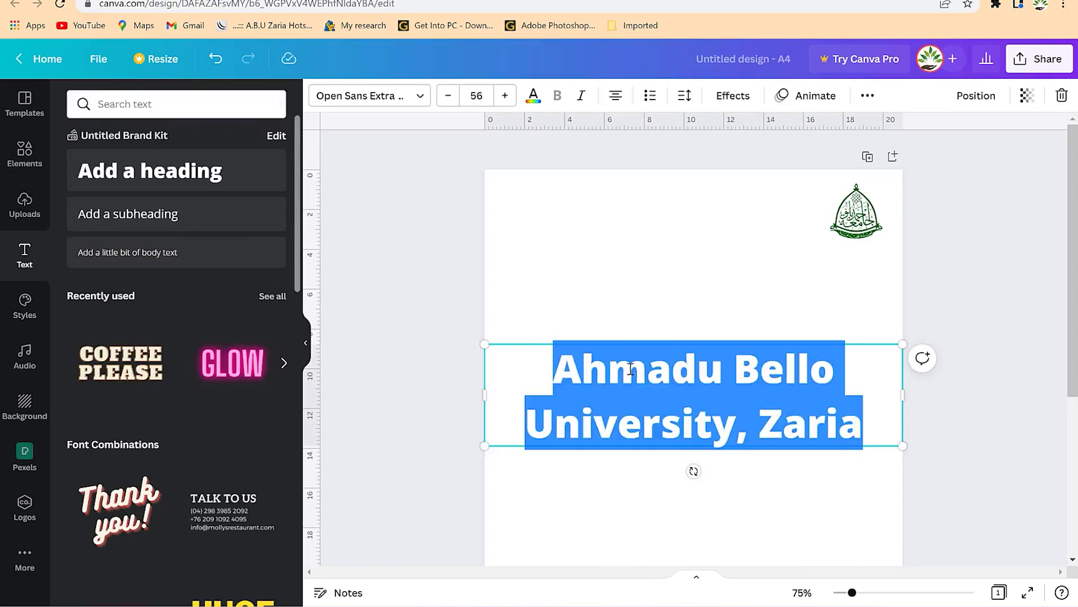
{"action": "left_click", "coordinate": [449, 96]}
{"action": "left_click", "coordinate": [448, 96]}
{"action": "left_click", "coordinate": [448, 95]}
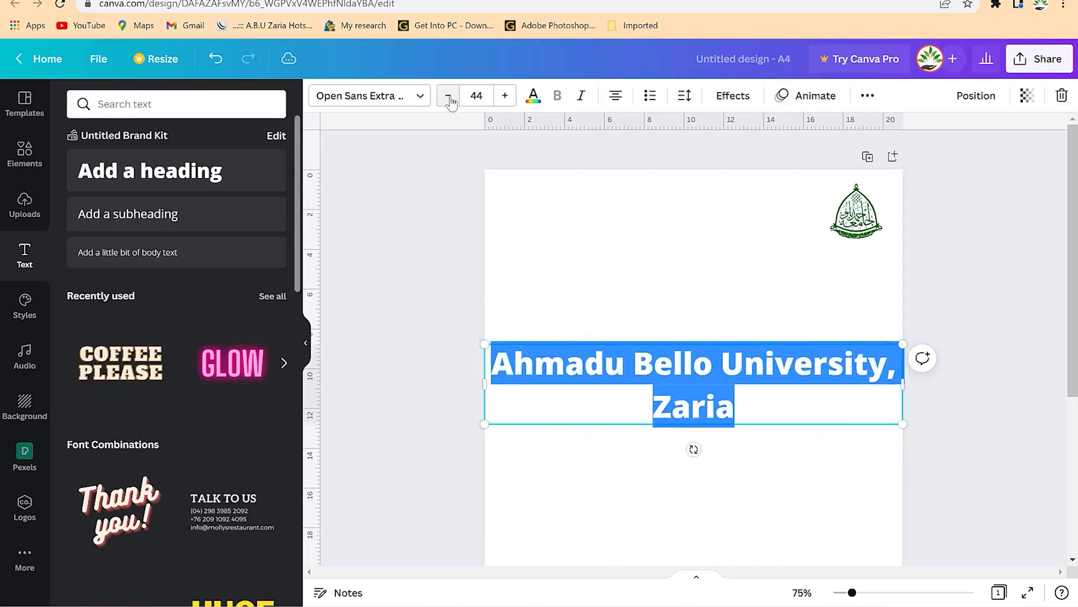
{"action": "left_click", "coordinate": [448, 95]}
{"action": "left_click", "coordinate": [448, 96]}
{"action": "left_click", "coordinate": [448, 96]}
{"action": "left_click", "coordinate": [448, 95]}
{"action": "left_click_drag", "start_coordinate": [696, 390], "coordinate": [674, 205]}
{"action": "left_click", "coordinate": [663, 231]}
Duplicate the heading, change the top line to 'Department of Civil Engineering', and shrink both lines to 21
{"action": "key", "text": "ctrl+d"}
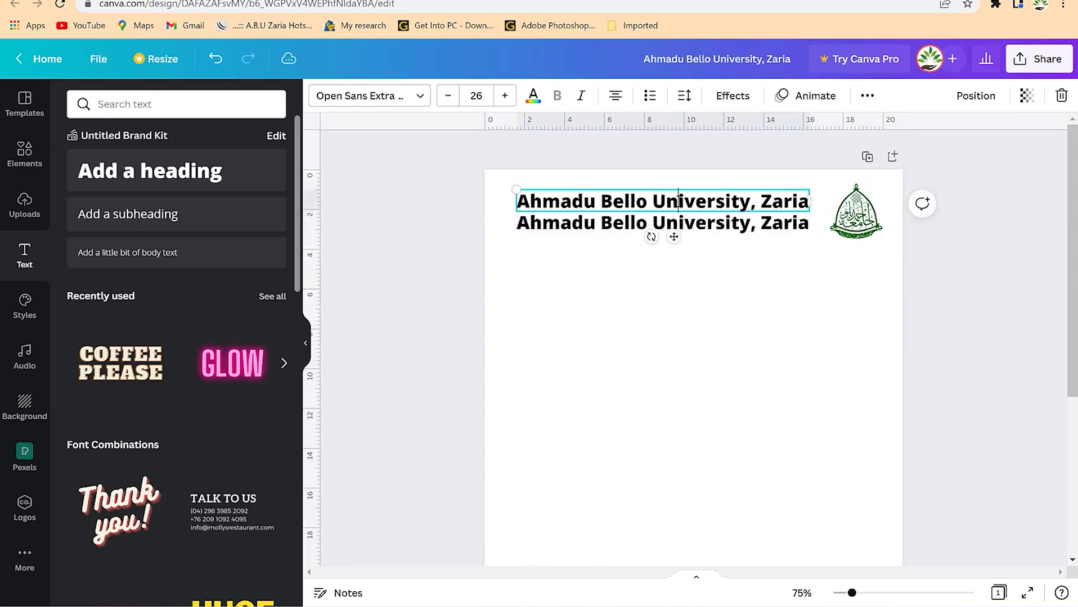
{"action": "double_click", "coordinate": [681, 201]}
{"action": "type", "text": "Department of Civil Engineering"}
{"action": "left_click", "coordinate": [678, 281]}
{"action": "left_click", "coordinate": [679, 225]}
{"action": "left_click", "coordinate": [680, 208], "text": "shift"}
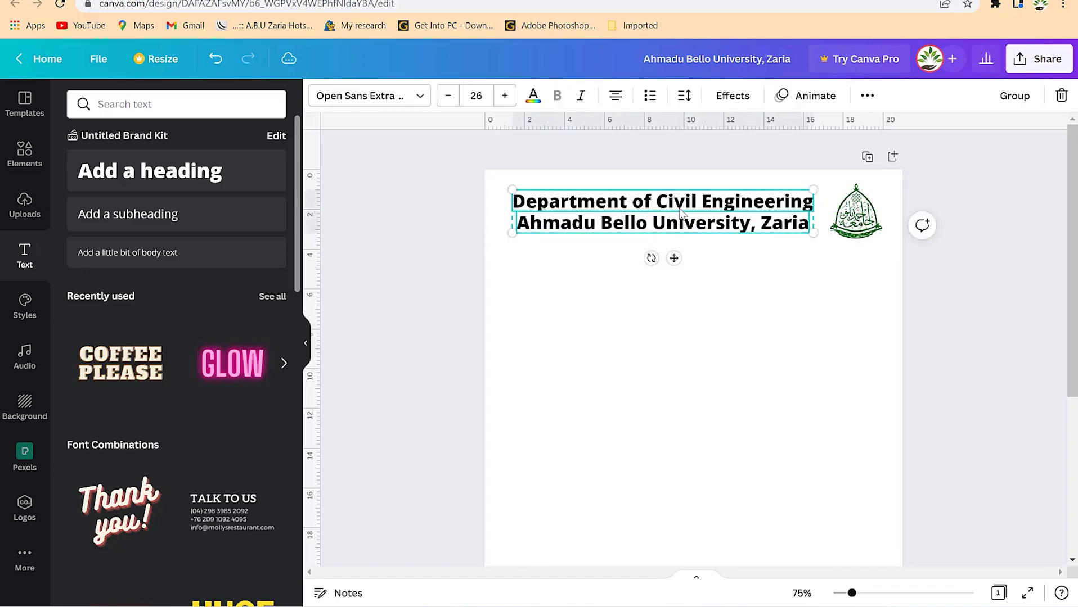
{"action": "left_click", "coordinate": [444, 107]}
{"action": "left_click", "coordinate": [445, 107]}
{"action": "left_click", "coordinate": [445, 107]}
{"action": "left_click", "coordinate": [445, 106]}
{"action": "left_click", "coordinate": [444, 107]}
Colour both heading lines the logo's green, then make the university line dark blue
{"action": "left_click", "coordinate": [690, 221]}
{"action": "left_click", "coordinate": [689, 200], "text": "shift"}
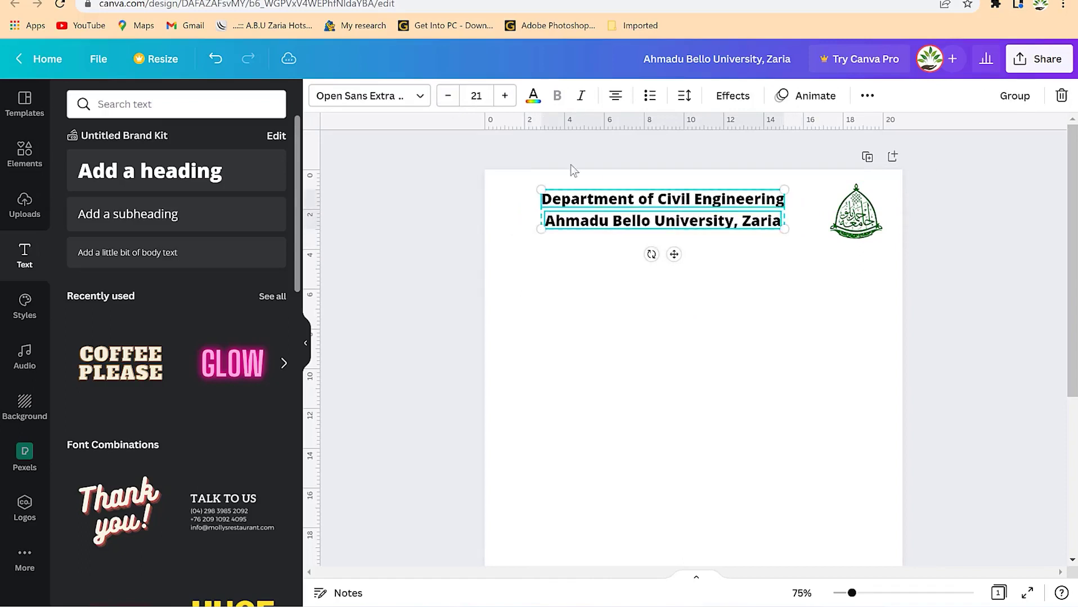
{"action": "left_click", "coordinate": [530, 107]}
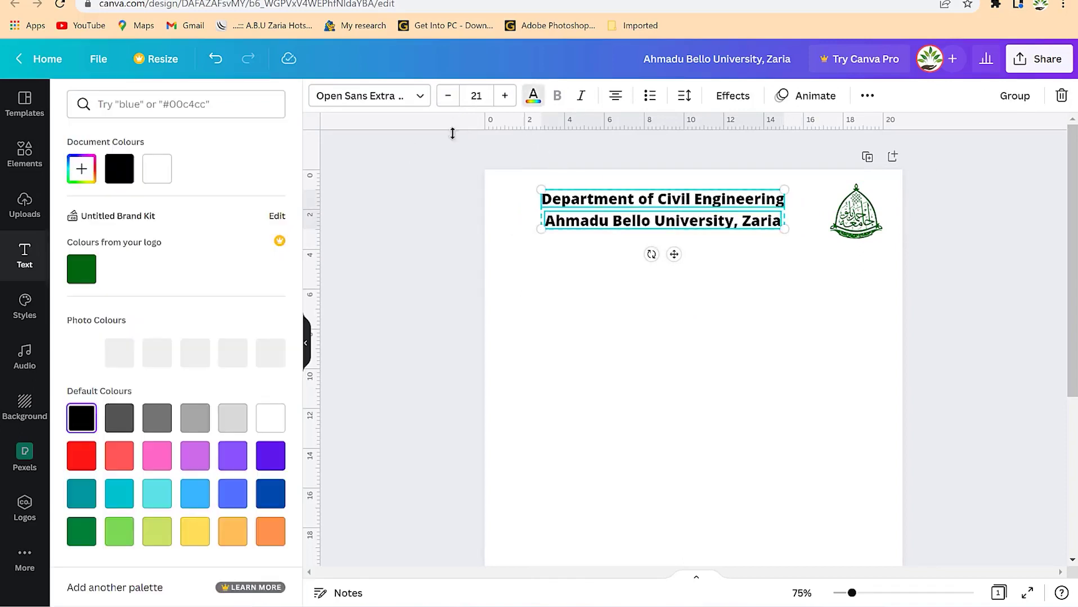
{"action": "left_click", "coordinate": [82, 269]}
{"action": "key", "text": "Escape"}
{"action": "left_click", "coordinate": [751, 222]}
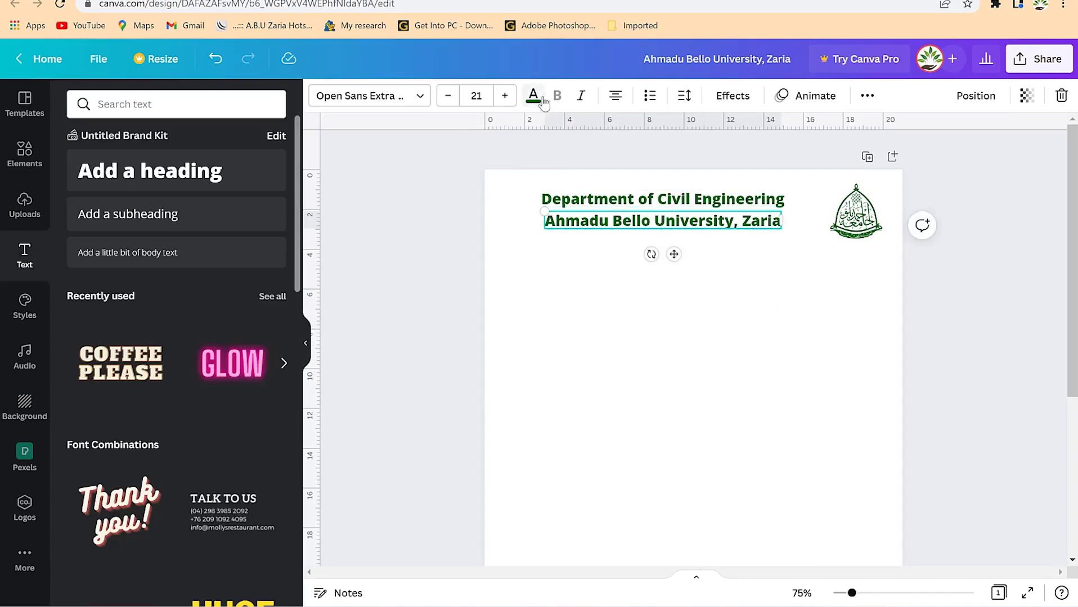
{"action": "left_click", "coordinate": [533, 96]}
{"action": "left_click", "coordinate": [270, 493]}
{"action": "left_click", "coordinate": [719, 395]}
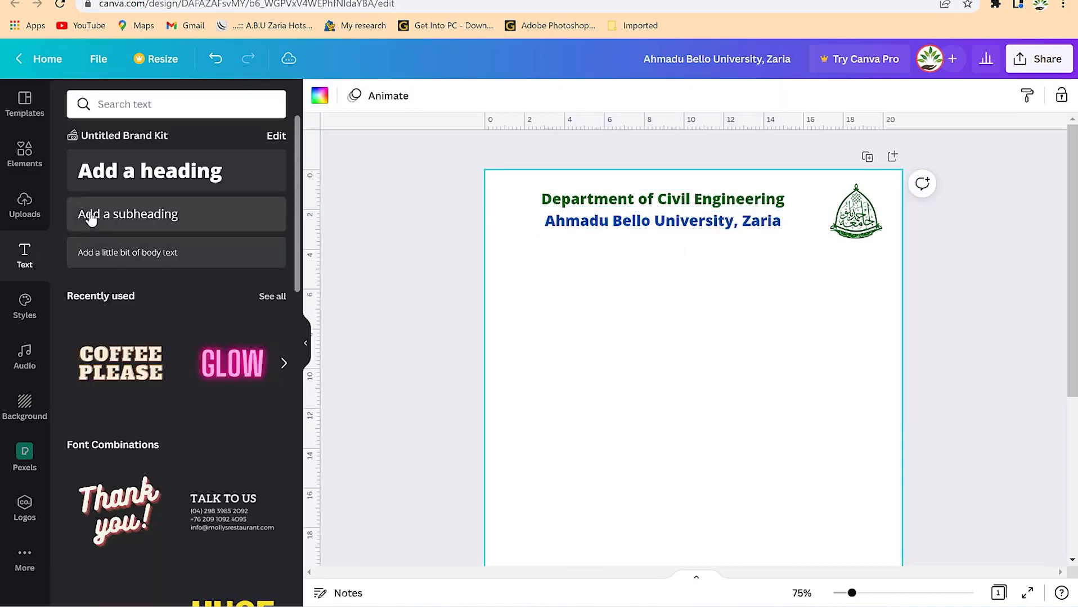
Add a dark green line divider below the university name and stretch it across the page
{"action": "left_click", "coordinate": [25, 163]}
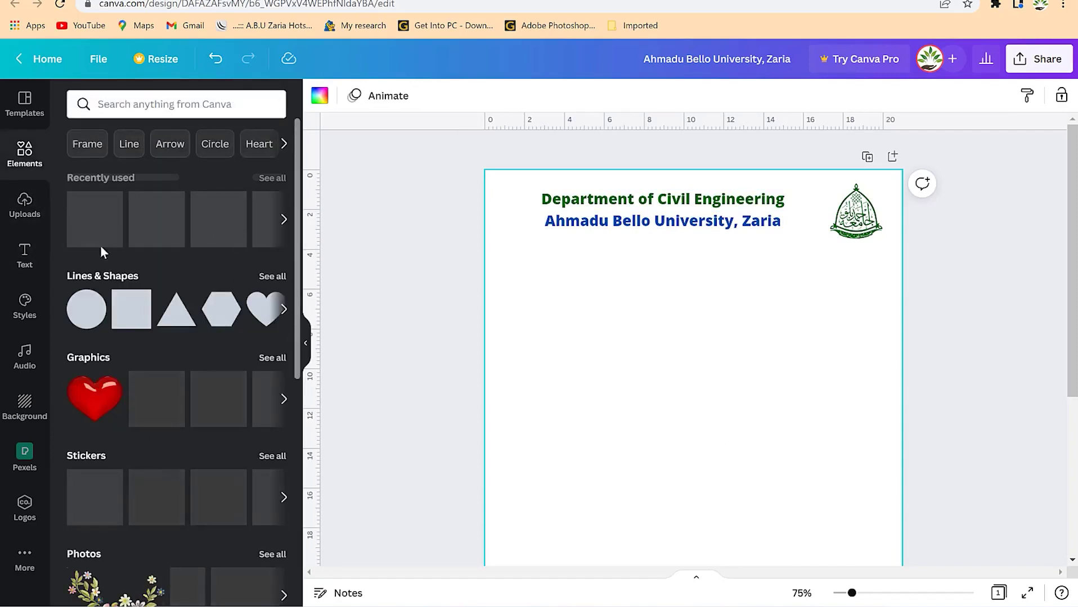
{"action": "left_click", "coordinate": [101, 248]}
{"action": "left_click", "coordinate": [319, 95]}
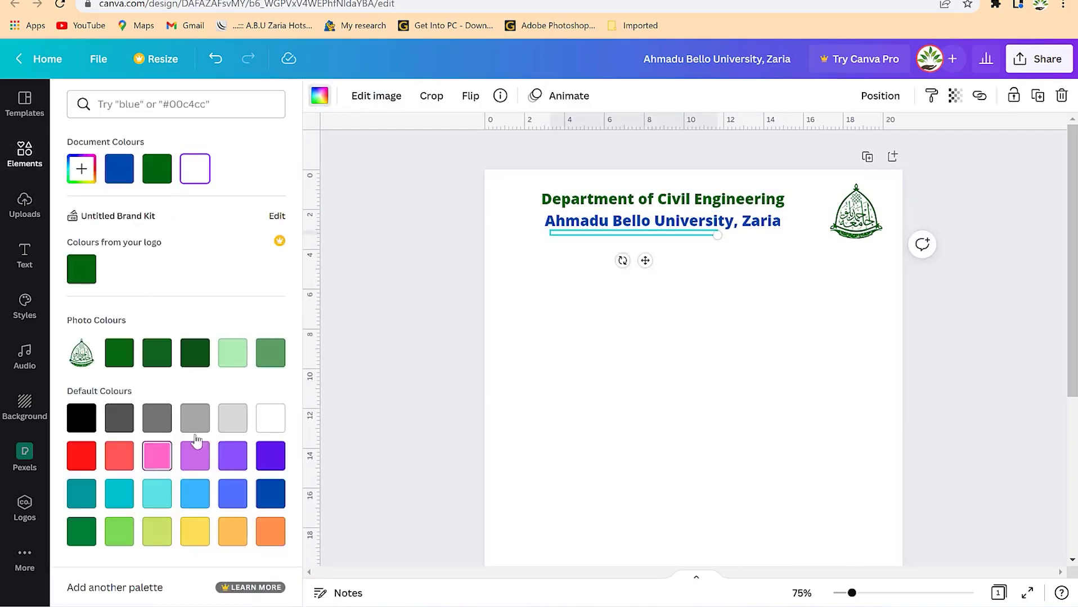
{"action": "left_click", "coordinate": [196, 355]}
{"action": "mouse_move", "coordinate": [642, 235]}
{"action": "left_mouse_down"}
{"action": "mouse_move", "coordinate": [628, 252]}
{"action": "mouse_move", "coordinate": [637, 248]}
{"action": "left_mouse_up"}
{"action": "left_click_drag", "start_coordinate": [720, 242], "coordinate": [895, 252]}
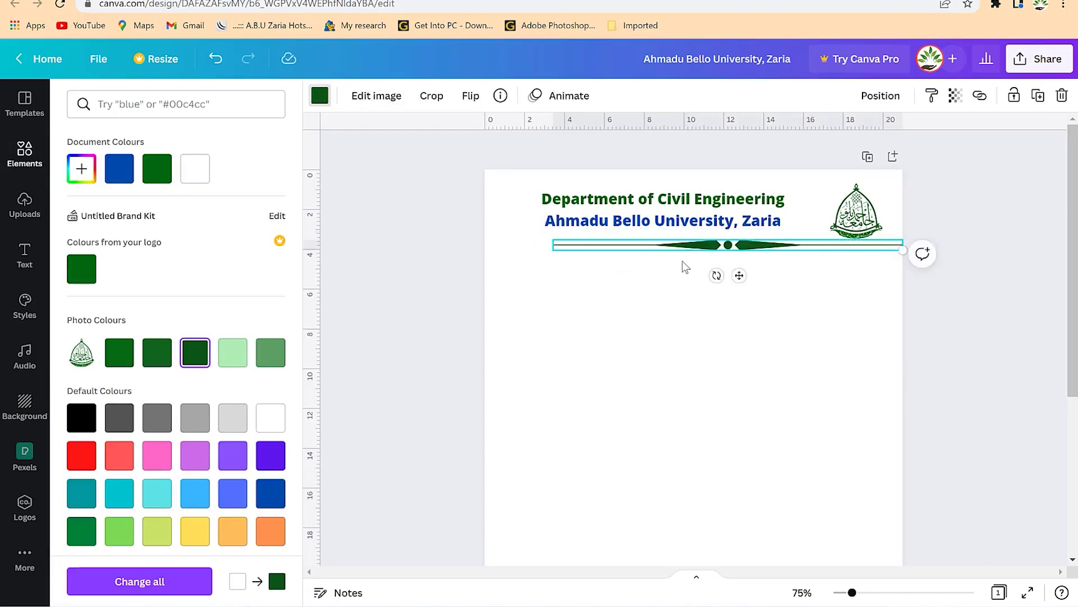
Shift the two-line heading up and right, and enlarge 'Department of Civil Engineering' to size 27
{"action": "left_click", "coordinate": [682, 202]}
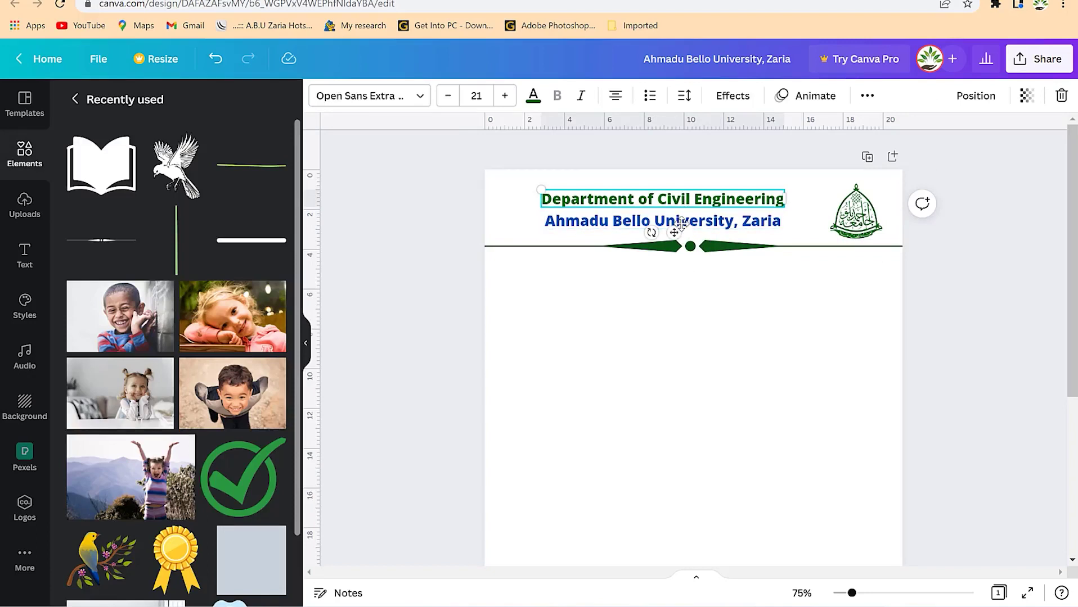
{"action": "left_click", "coordinate": [681, 223]}
{"action": "left_click", "coordinate": [702, 202], "text": "shift"}
{"action": "left_click_drag", "start_coordinate": [708, 195], "coordinate": [726, 189]}
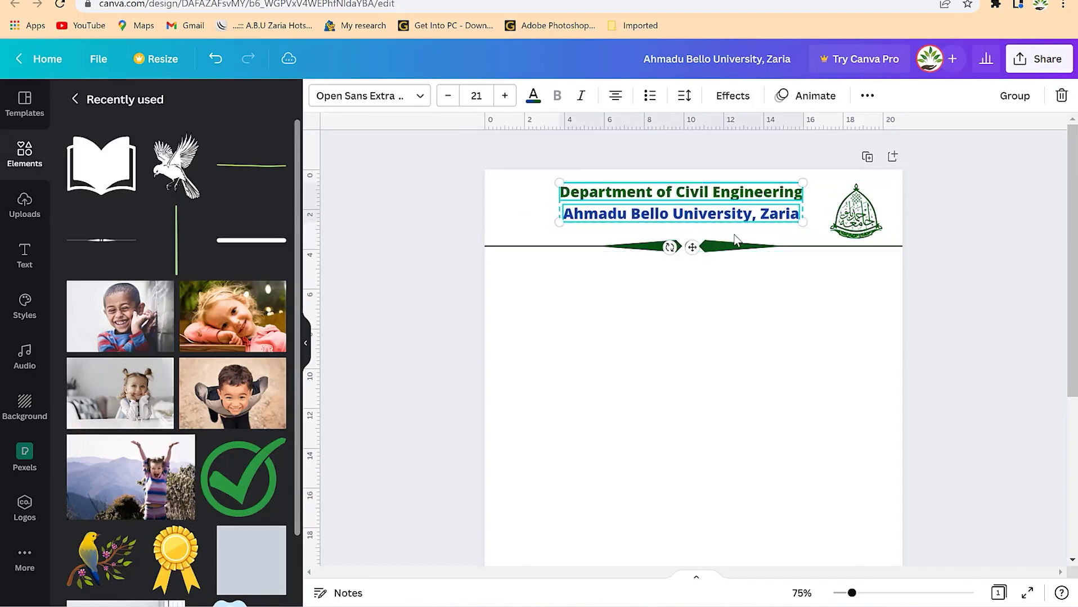
{"action": "left_click", "coordinate": [658, 194]}
{"action": "left_click", "coordinate": [509, 100]}
{"action": "left_click", "coordinate": [509, 100]}
{"action": "left_click", "coordinate": [510, 100]}
{"action": "left_click", "coordinate": [509, 100]}
{"action": "left_click", "coordinate": [510, 100]}
{"action": "left_click", "coordinate": [509, 100]}
{"action": "left_click", "coordinate": [510, 100]}
{"action": "left_click", "coordinate": [759, 284]}
{"action": "left_click", "coordinate": [728, 218]}
{"action": "left_click", "coordinate": [710, 276]}
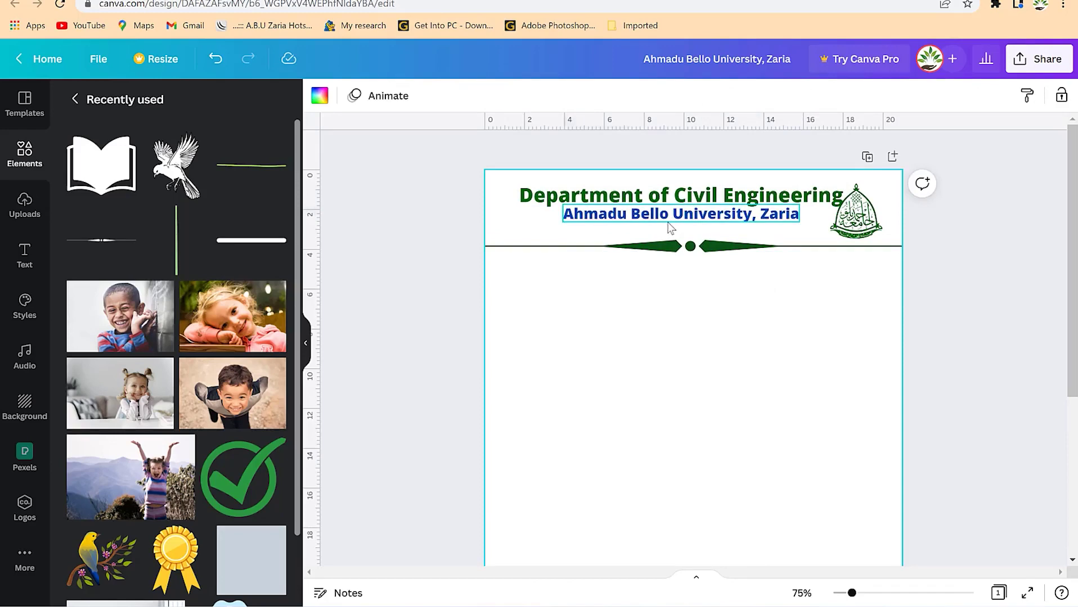
Duplicate the Ahmadu Bello University, Zaria line below itself and change the copy's text to 'Nigeria'
{"action": "left_click", "coordinate": [669, 221]}
{"action": "left_click_drag", "start_coordinate": [668, 224], "coordinate": [689, 229]}
{"action": "double_click", "coordinate": [688, 229]}
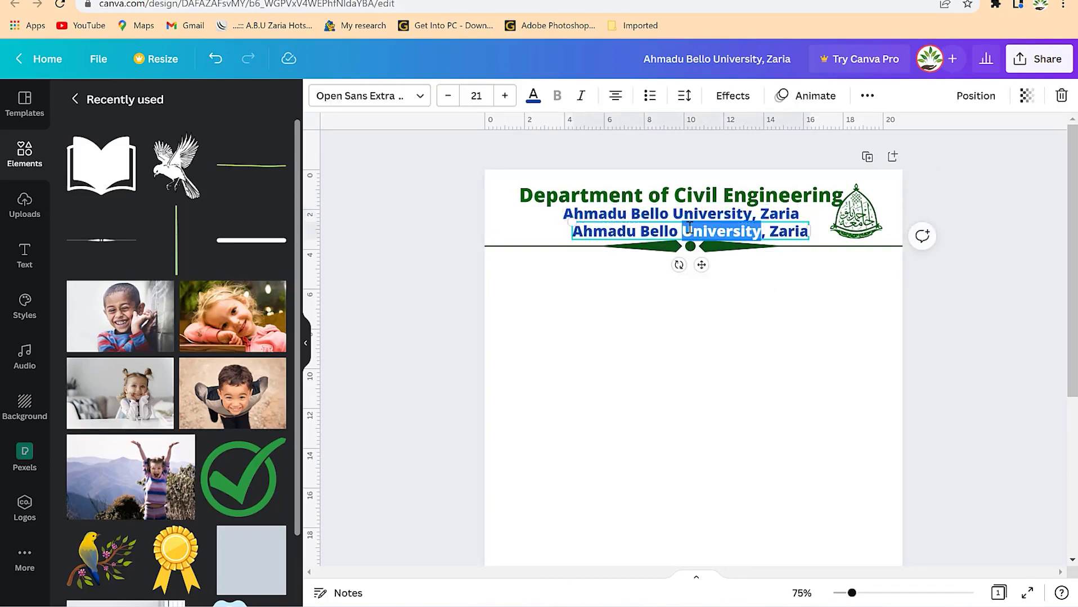
{"action": "triple_click", "coordinate": [689, 227]}
{"action": "type", "text": "Nigeria"}
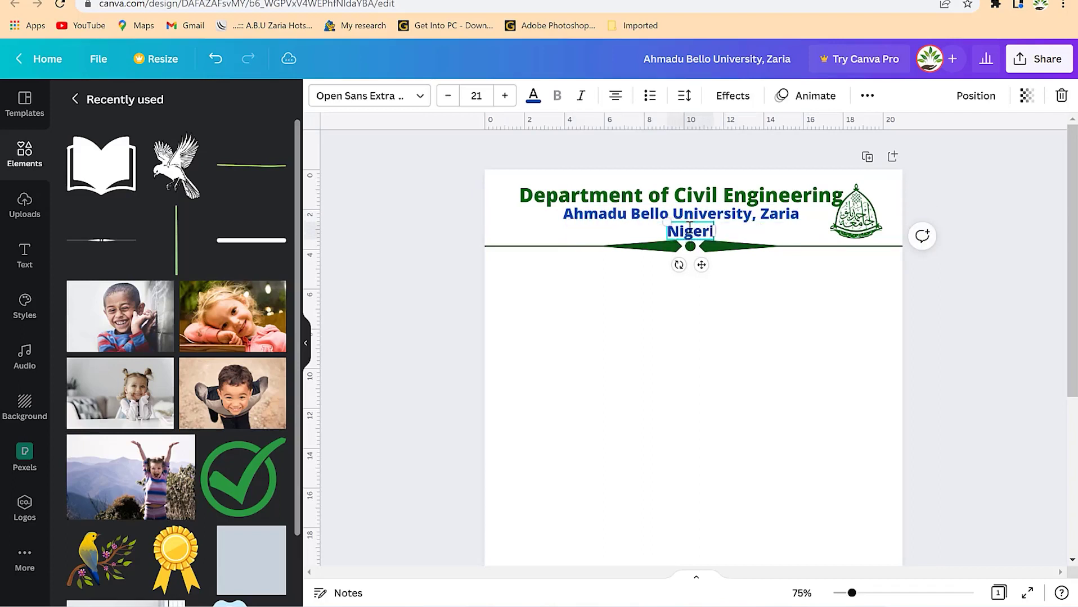
{"action": "left_click", "coordinate": [738, 292]}
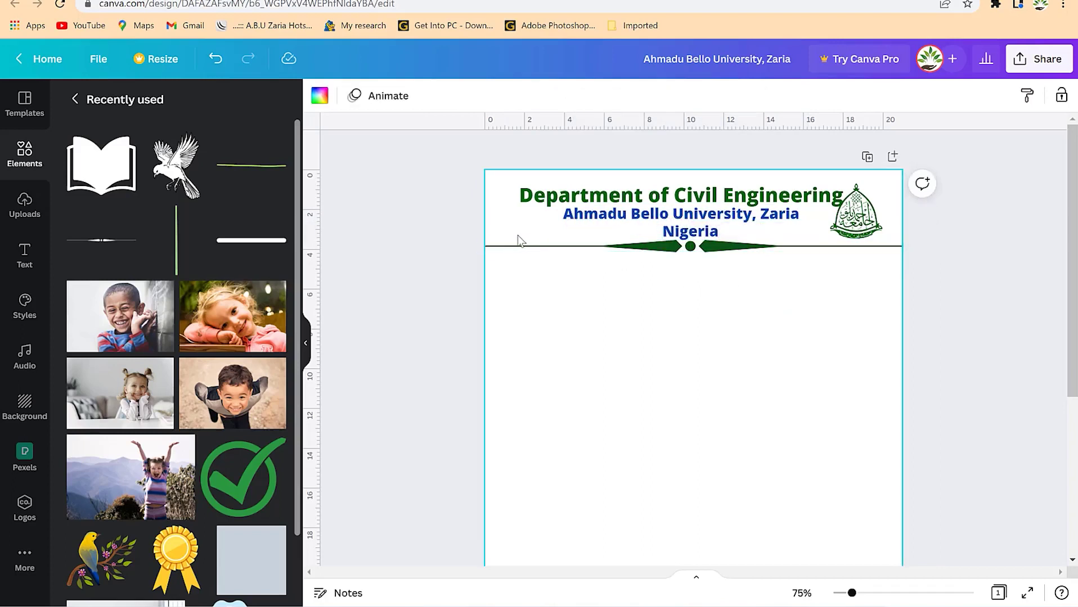
{"action": "left_click", "coordinate": [23, 255]}
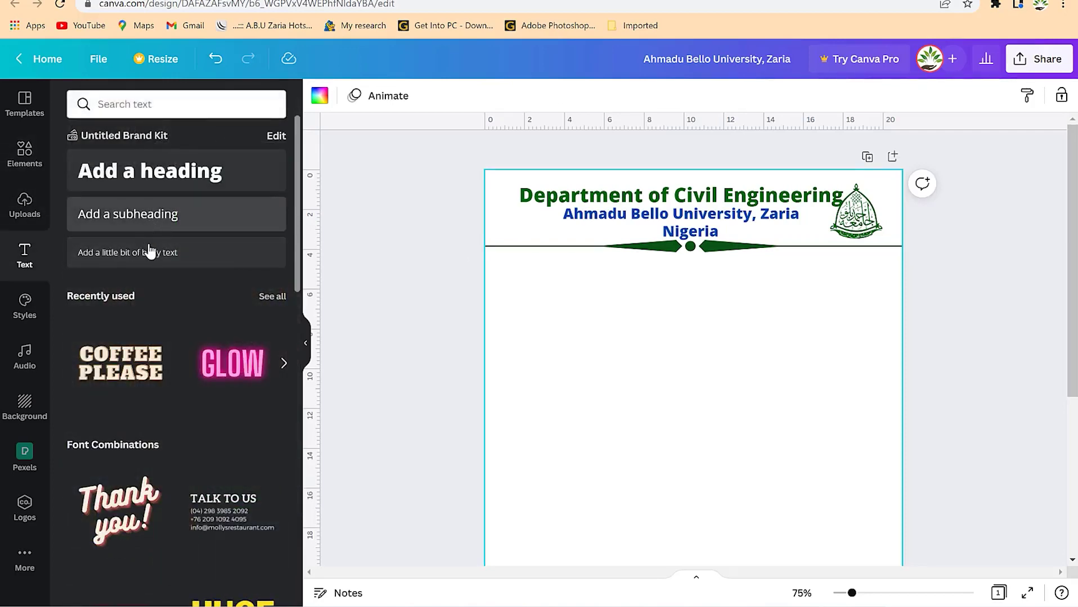
Add a small 'Phone no:' body text at the left just under the header
{"action": "left_click", "coordinate": [140, 260]}
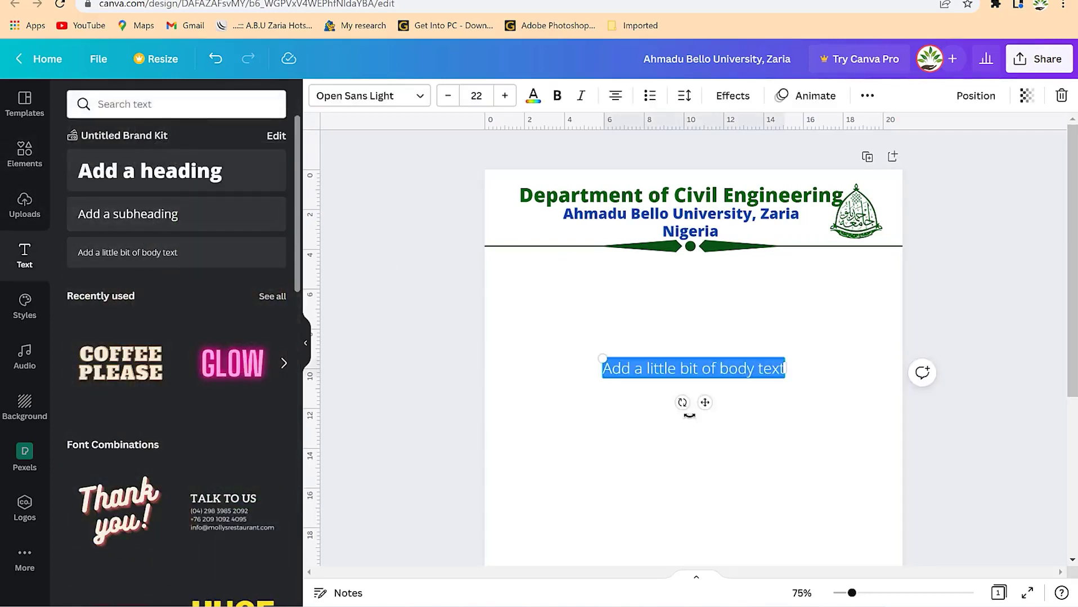
{"action": "type", "text": "Phone no:"}
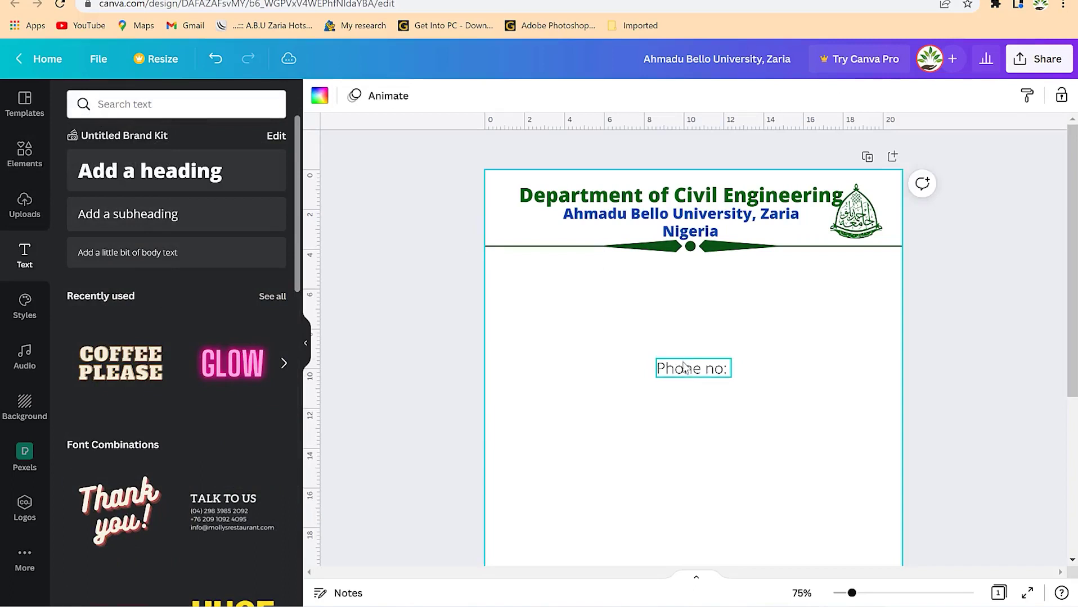
{"action": "left_click", "coordinate": [447, 95]}
{"action": "left_click", "coordinate": [447, 95]}
{"action": "left_click", "coordinate": [448, 96]}
{"action": "left_click_drag", "start_coordinate": [677, 365], "coordinate": [531, 265]}
{"action": "left_click_drag", "start_coordinate": [851, 594], "coordinate": [867, 594]}
{"action": "scroll", "coordinate": [590, 394], "scroll_direction": "up", "scroll_amount": 3}
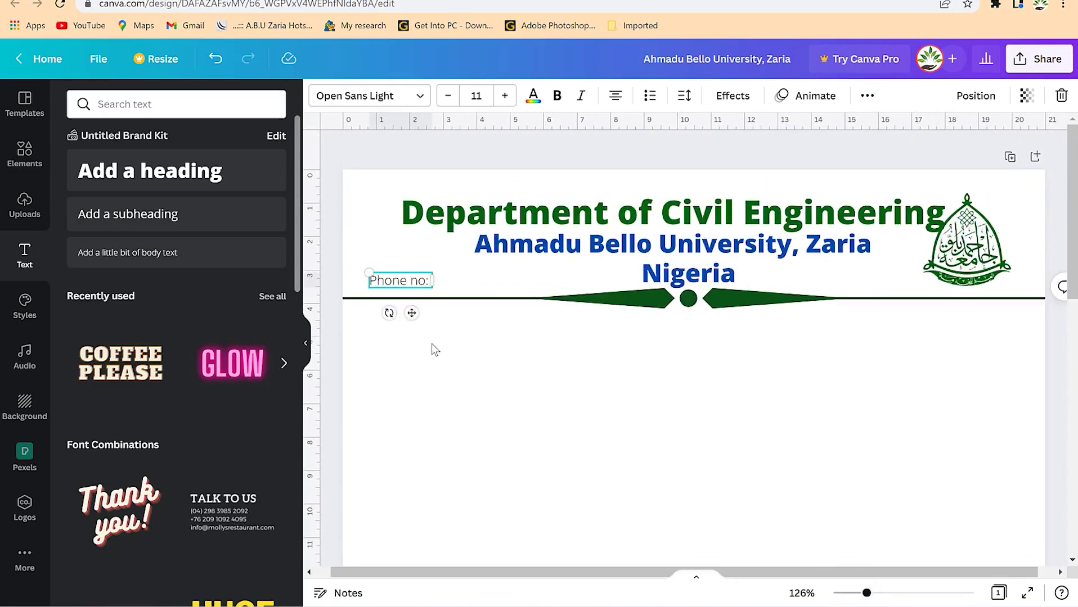
{"action": "left_click_drag", "start_coordinate": [411, 313], "coordinate": [430, 317]}
{"action": "left_click", "coordinate": [466, 346]}
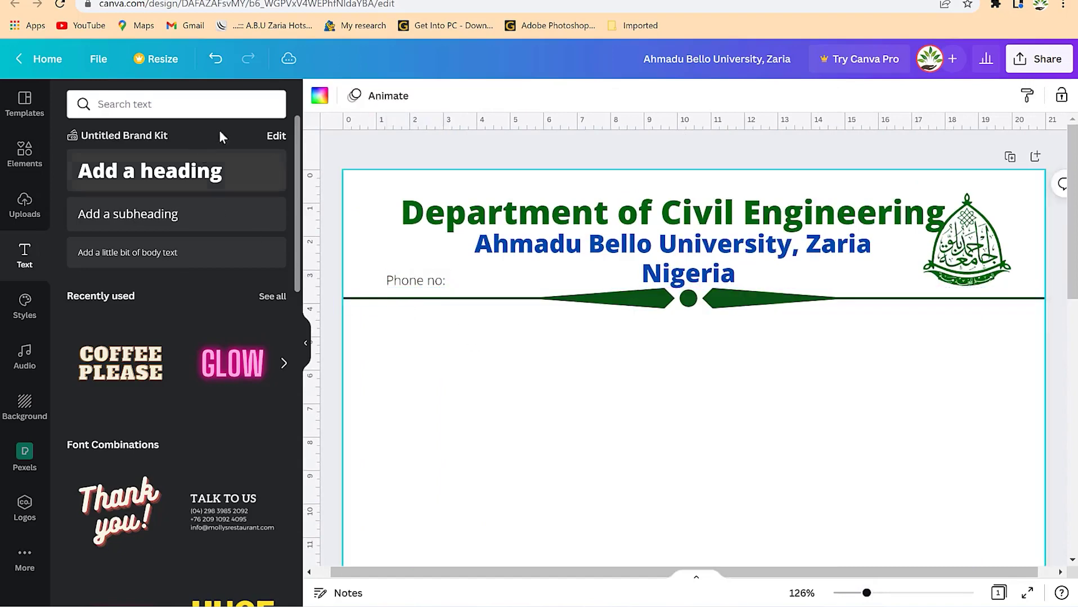
Search the Elements library for 'phone' graphics
{"action": "left_click", "coordinate": [31, 160]}
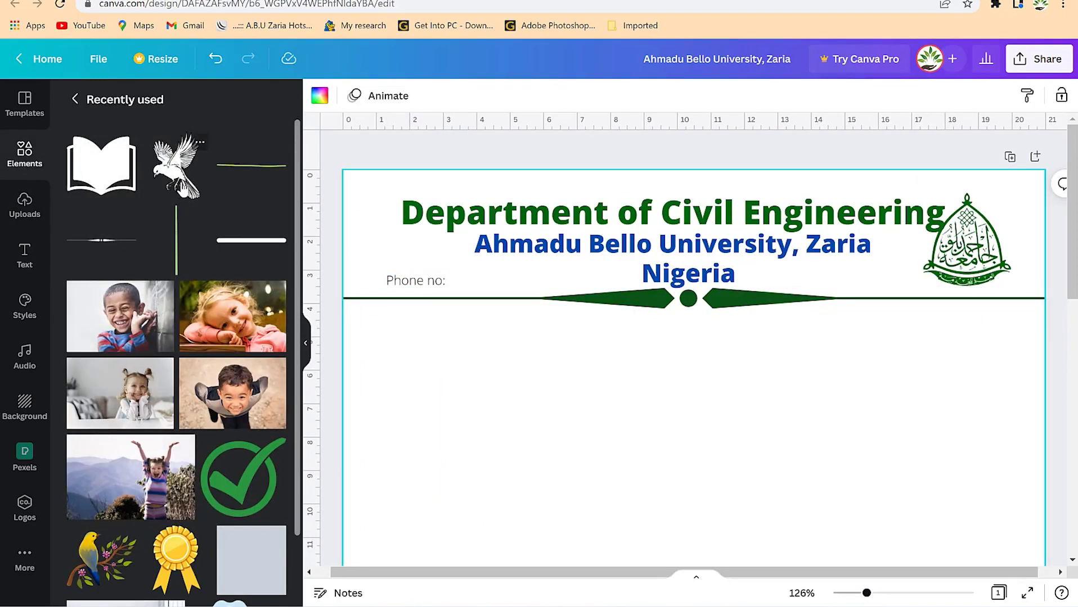
{"action": "left_click", "coordinate": [76, 101]}
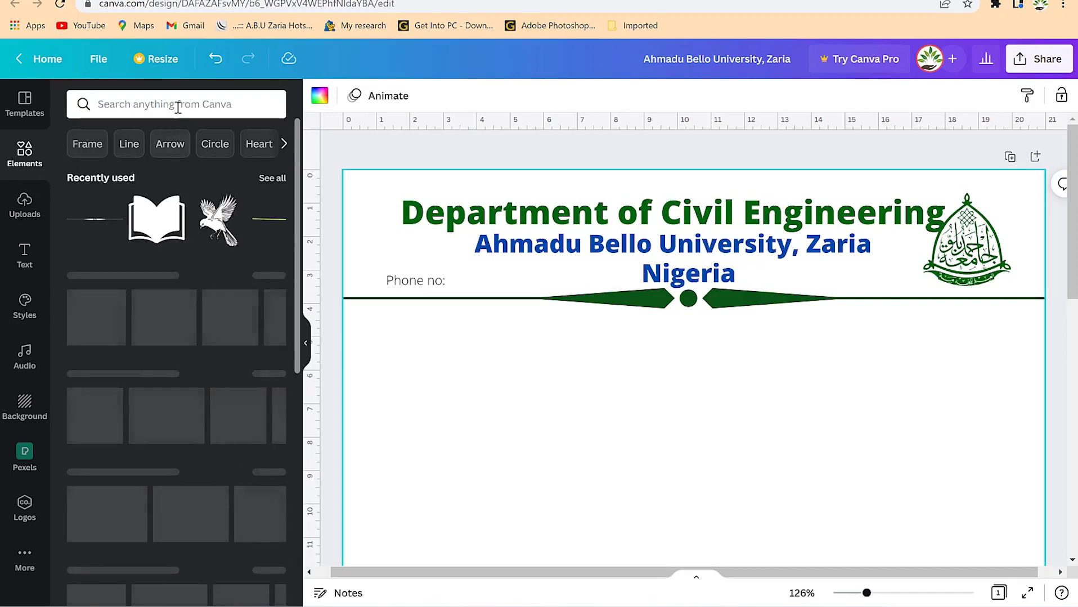
{"action": "left_click", "coordinate": [178, 106]}
{"action": "type", "text": "phone"}
{"action": "key", "text": "Return"}
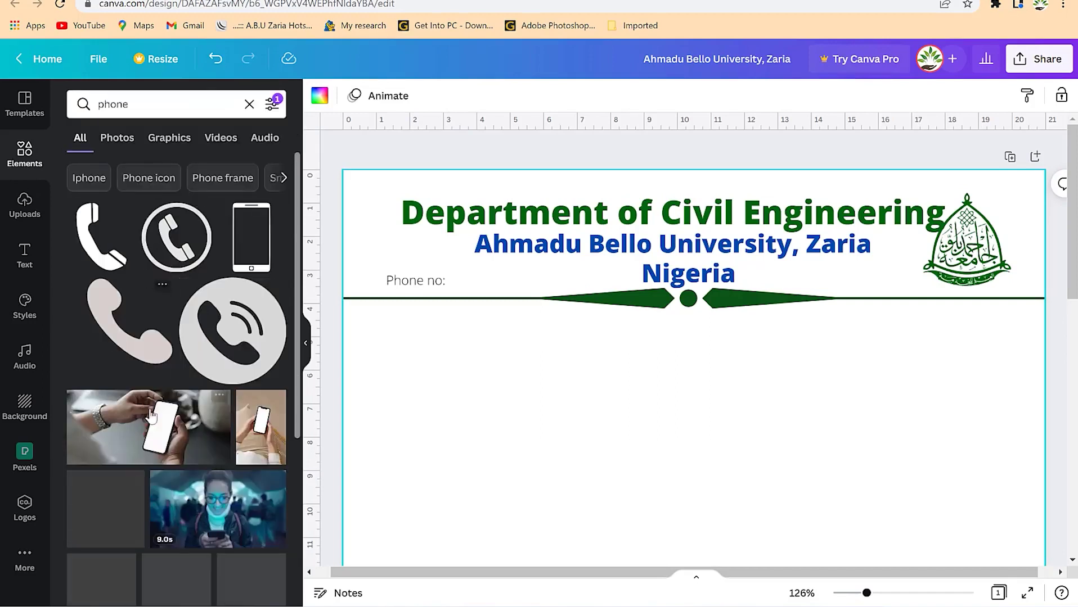
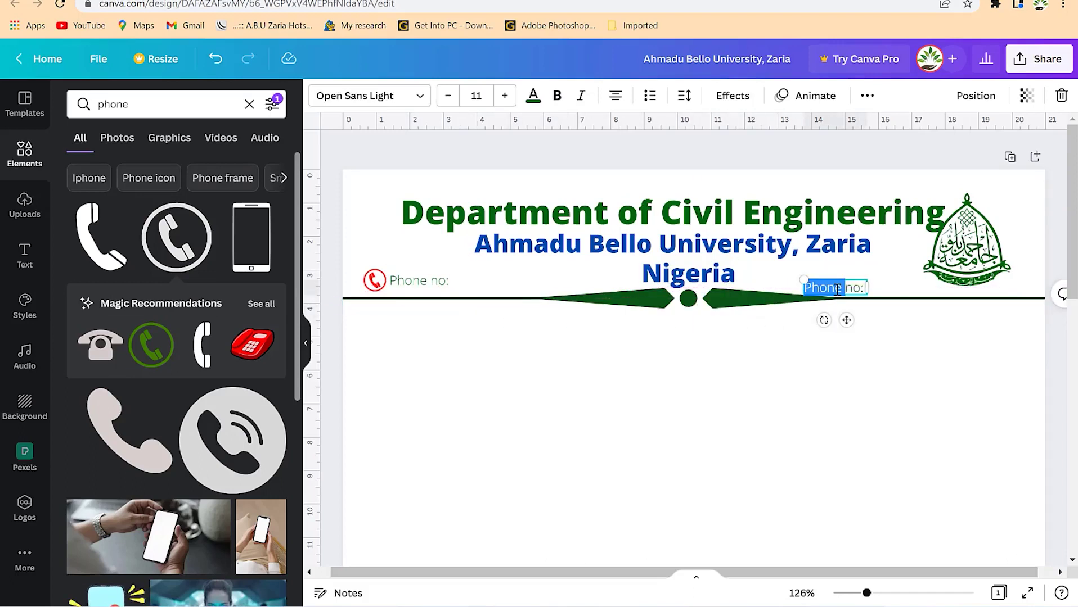
Retype the duplicated text box as 'Email address:' followed by the department's e-mail
{"action": "type", "text": "Email"}
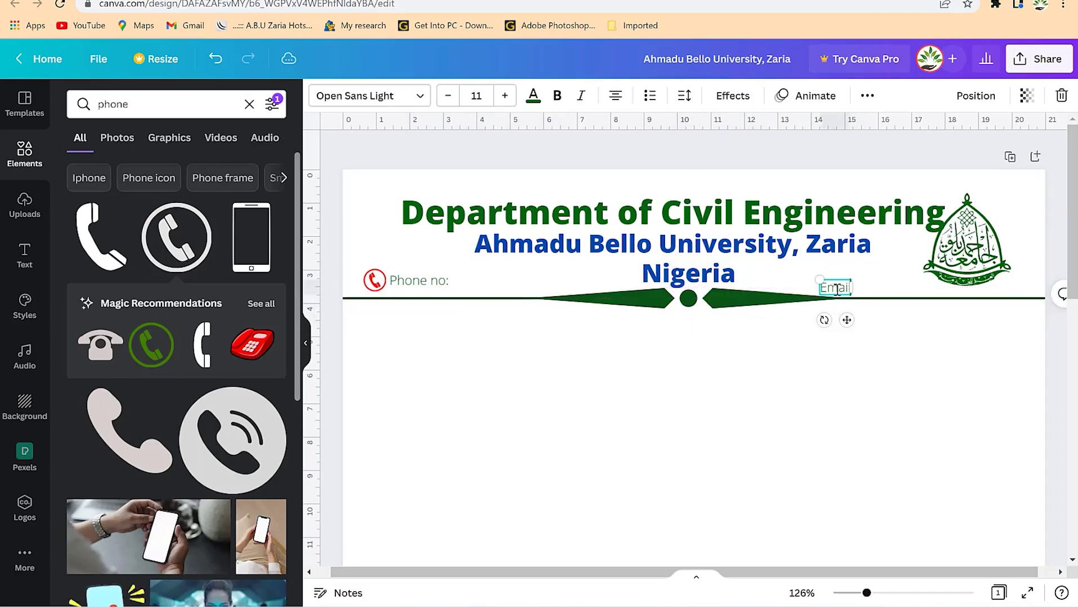
{"action": "type", "text": " address:"}
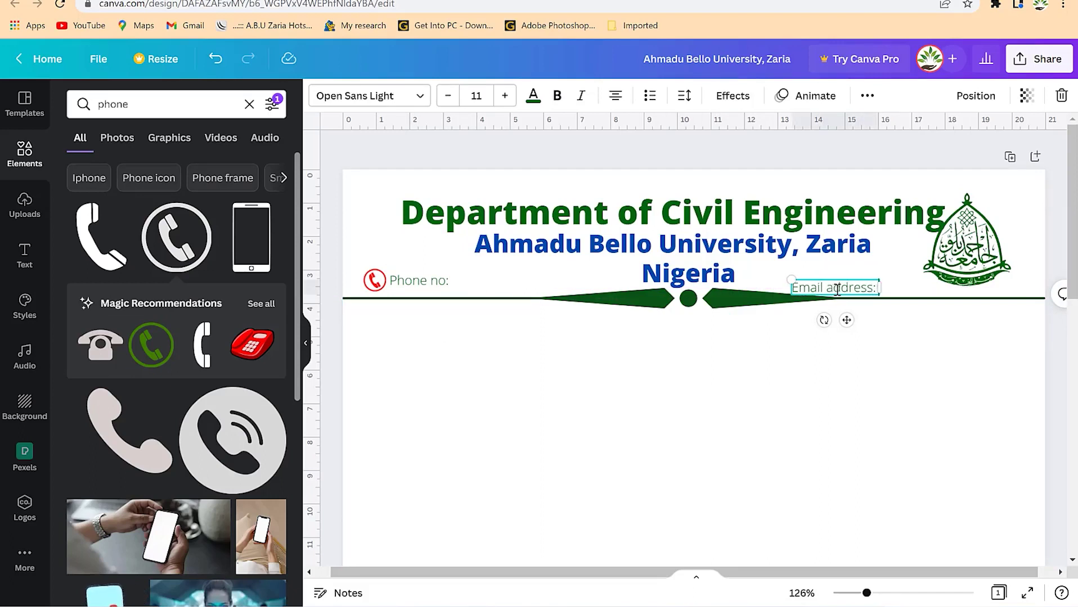
{"action": "type", "text": " abu.edu"}
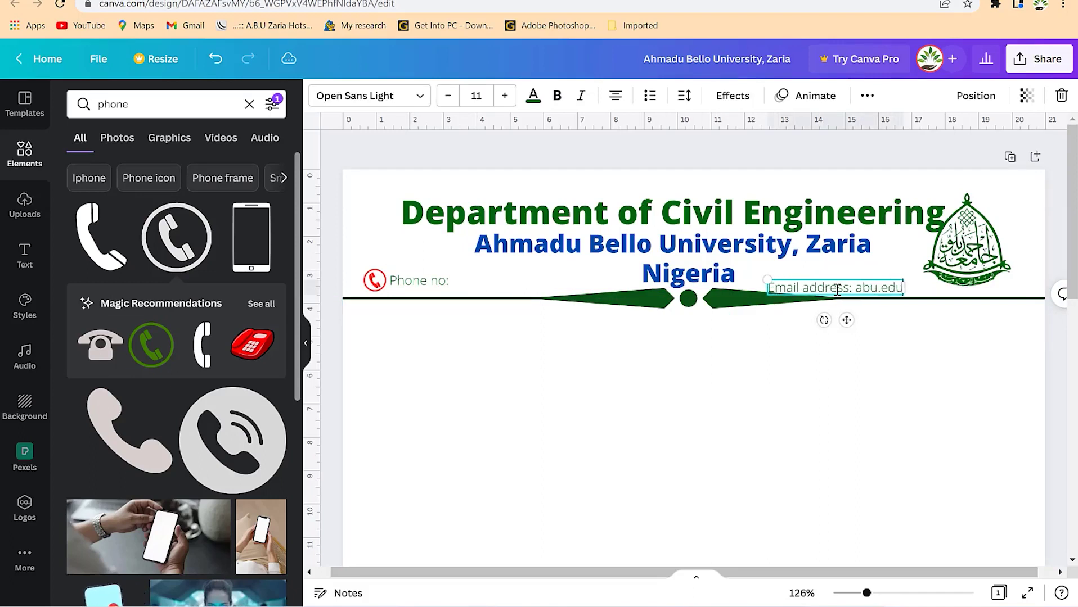
{"action": "key", "text": "BackSpace"}
{"action": "key", "text": "BackSpace"}
{"action": "key", "text": "BackSpace"}
{"action": "key", "text": "BackSpace"}
{"action": "key", "text": "BackSpace"}
{"action": "key", "text": "BackSpace"}
{"action": "key", "text": "BackSpace"}
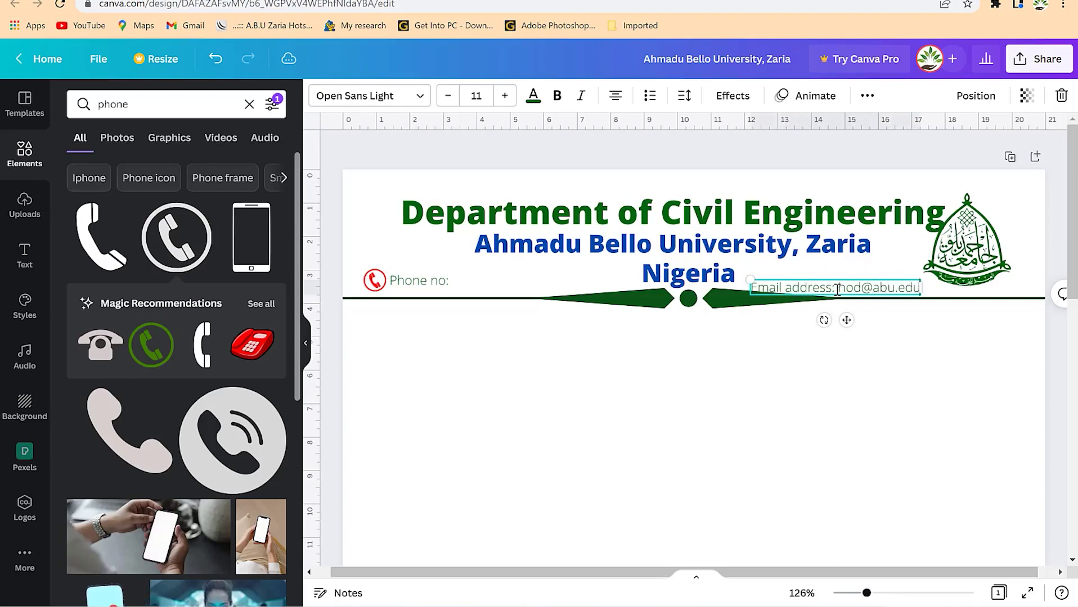
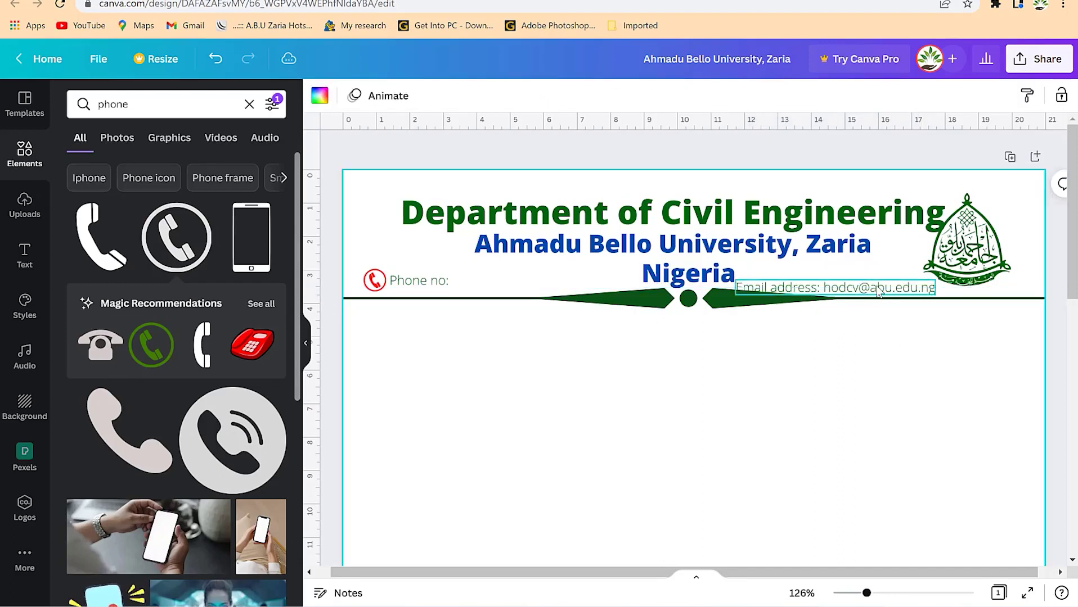
Shift the email line to the right edge and move the logo into the top-right corner
{"action": "left_click", "coordinate": [883, 287]}
{"action": "left_click_drag", "start_coordinate": [885, 288], "coordinate": [948, 291]}
{"action": "left_click_drag", "start_coordinate": [971, 254], "coordinate": [1002, 231]}
{"action": "left_click_drag", "start_coordinate": [937, 290], "coordinate": [966, 284]}
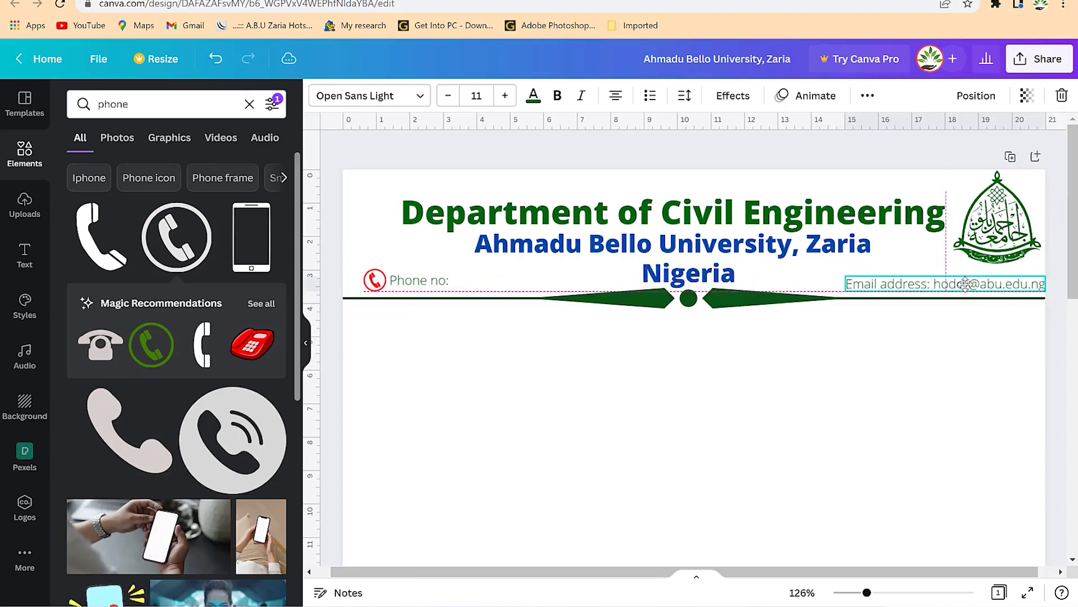
Search Elements for 'internet' and drop a globe icon onto the page
{"action": "left_click", "coordinate": [889, 352]}
{"action": "left_click", "coordinate": [141, 103]}
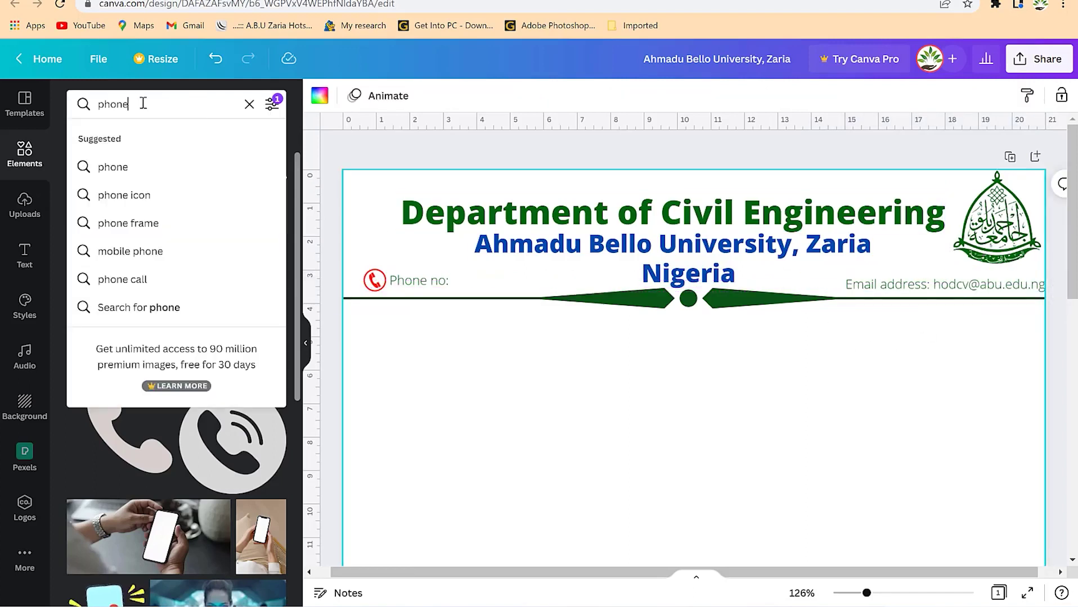
{"action": "left_click_drag", "start_coordinate": [142, 103], "coordinate": [42, 113]}
{"action": "type", "text": "internet"}
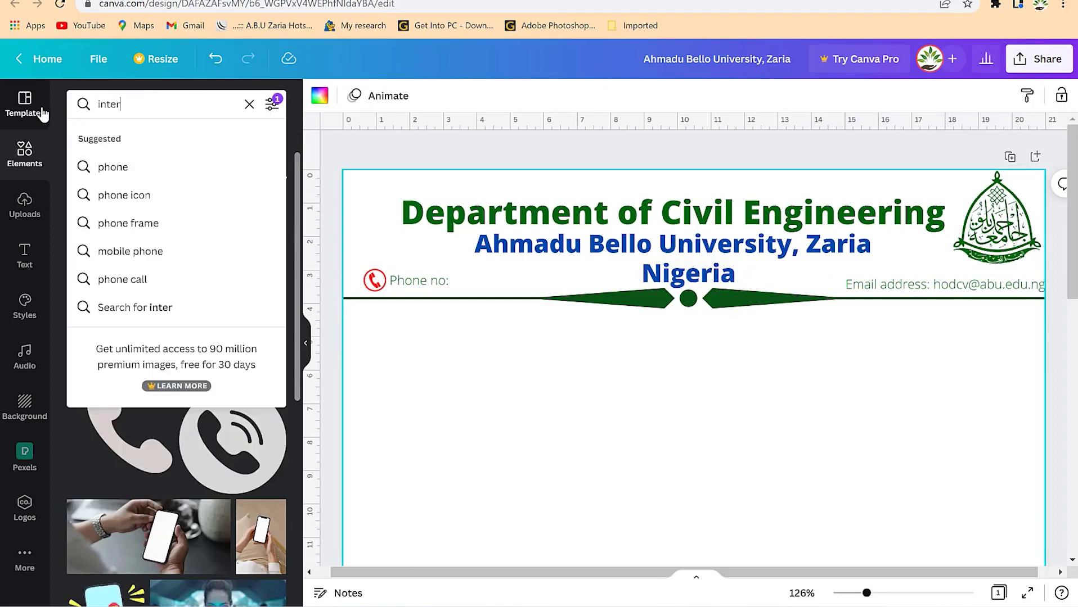
{"action": "key", "text": "Return"}
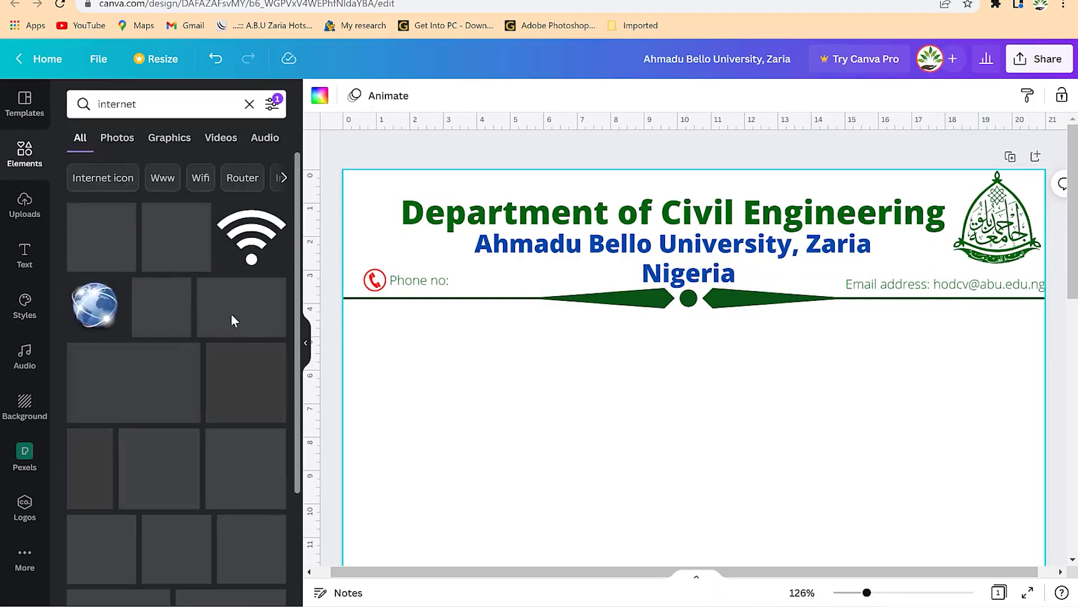
{"action": "left_click_drag", "start_coordinate": [121, 211], "coordinate": [610, 315]}
Shrink the globe icon beside the email line, colour it red, and zoom out to 48%
{"action": "left_click_drag", "start_coordinate": [755, 365], "coordinate": [832, 284]}
{"action": "left_click", "coordinate": [321, 97]}
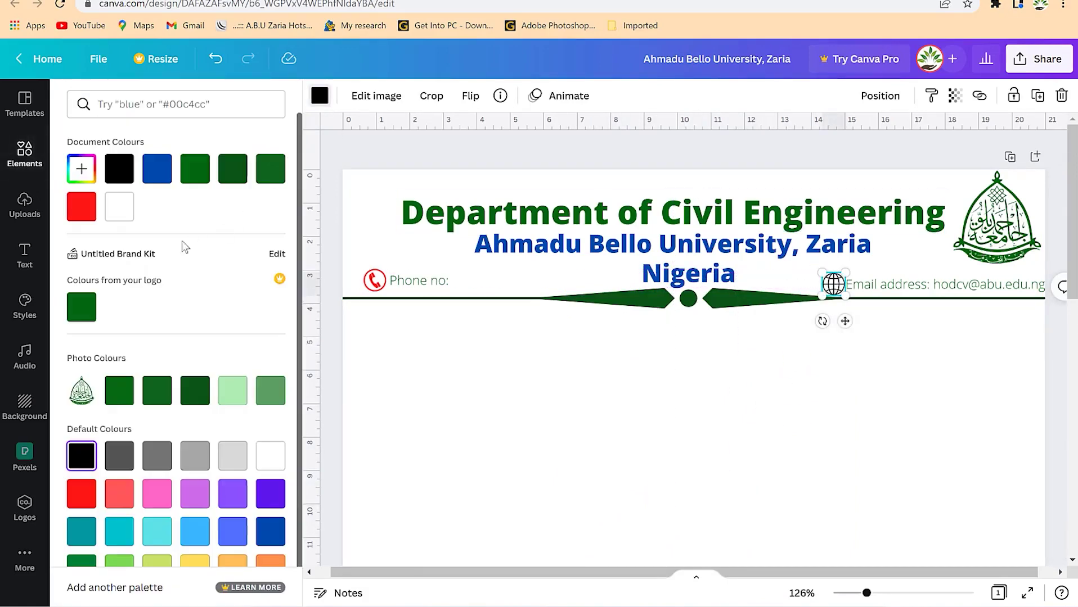
{"action": "left_click", "coordinate": [81, 207]}
{"action": "left_click", "coordinate": [946, 451]}
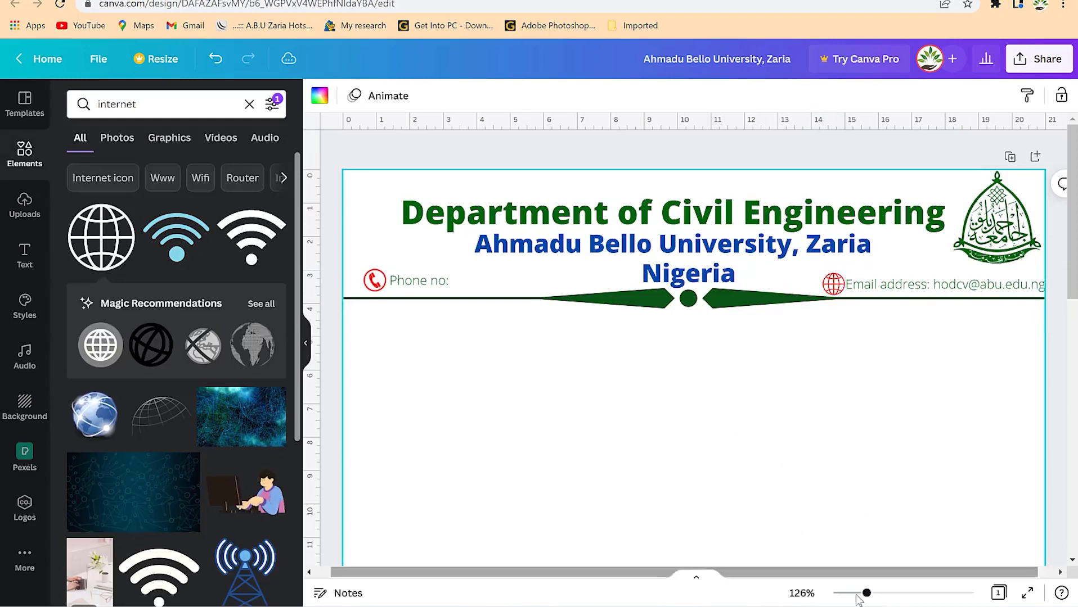
{"action": "left_click_drag", "start_coordinate": [870, 598], "coordinate": [845, 601]}
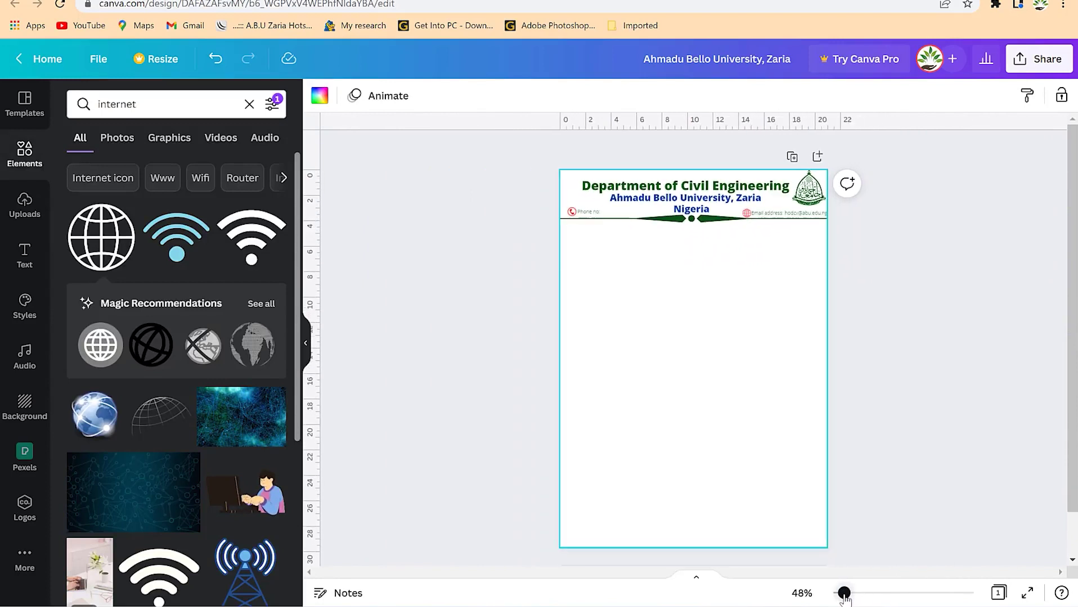
Search Elements for 'shapes' and place a square on the page
{"action": "left_click", "coordinate": [933, 322]}
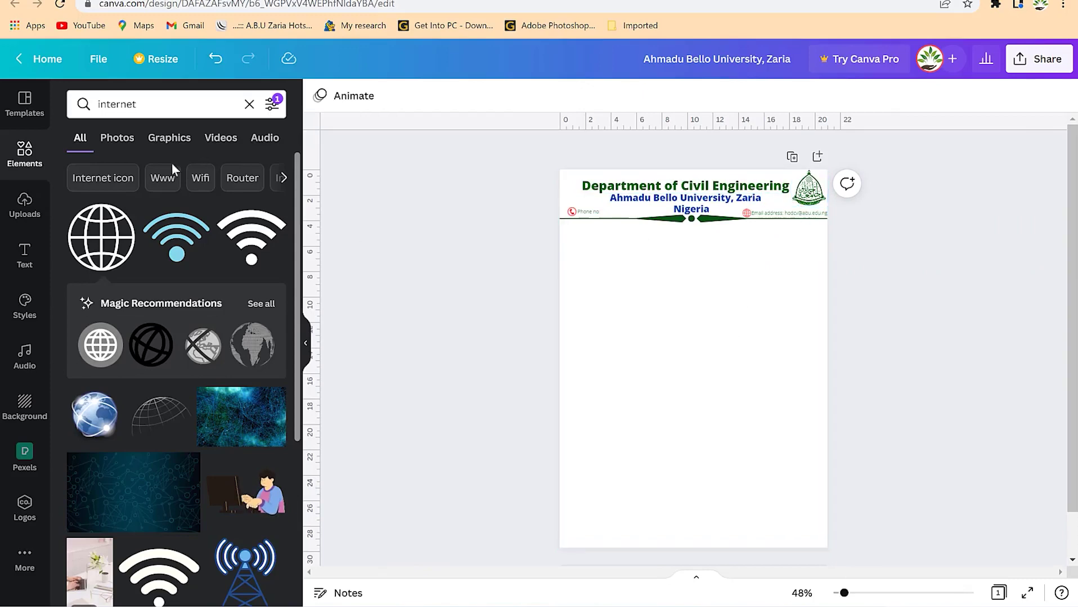
{"action": "left_click", "coordinate": [31, 162]}
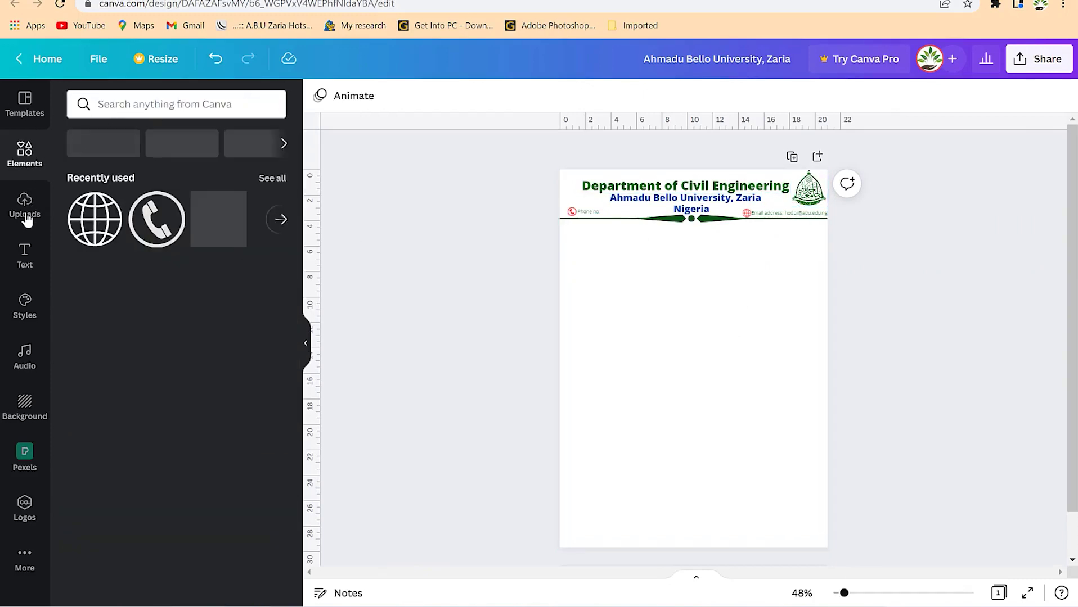
{"action": "left_click", "coordinate": [169, 110]}
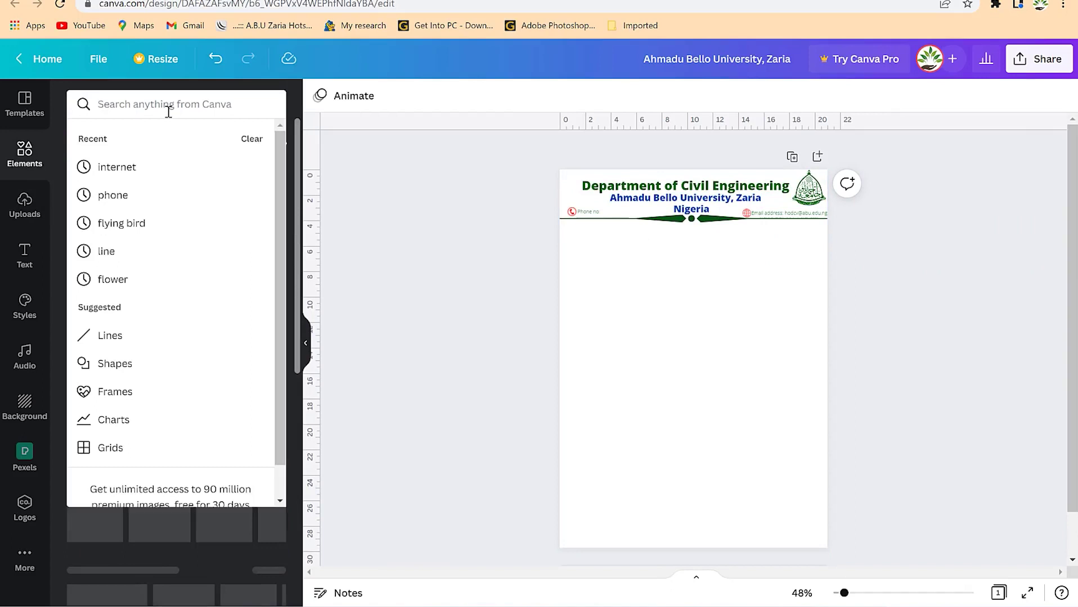
{"action": "type", "text": "shapes"}
{"action": "key", "text": "Return"}
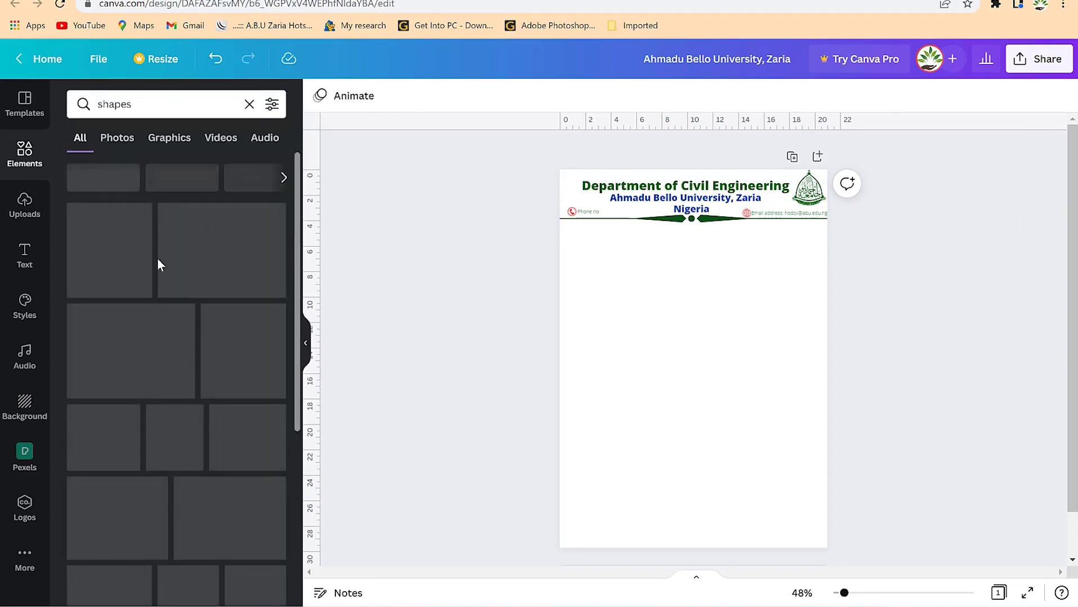
{"action": "left_click", "coordinate": [24, 206]}
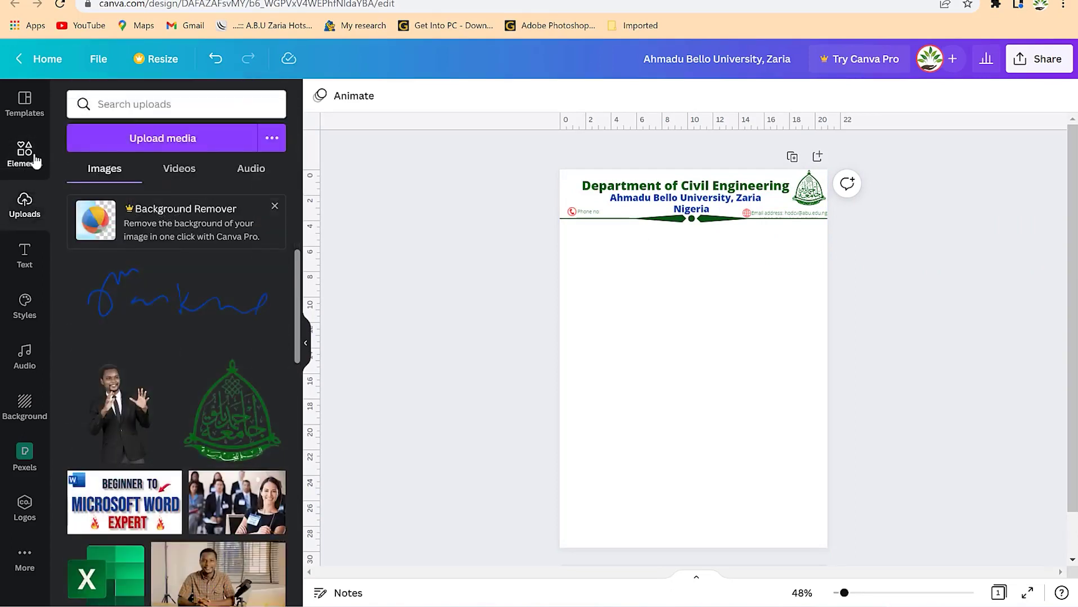
{"action": "left_click", "coordinate": [24, 153]}
{"action": "left_click", "coordinate": [152, 105]}
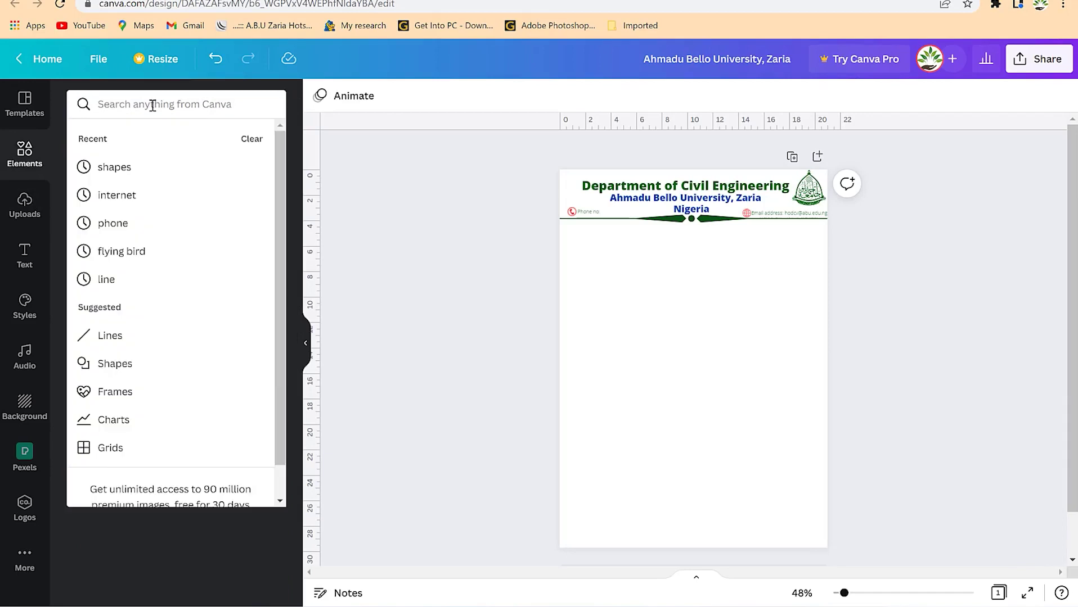
{"action": "left_click", "coordinate": [114, 167]}
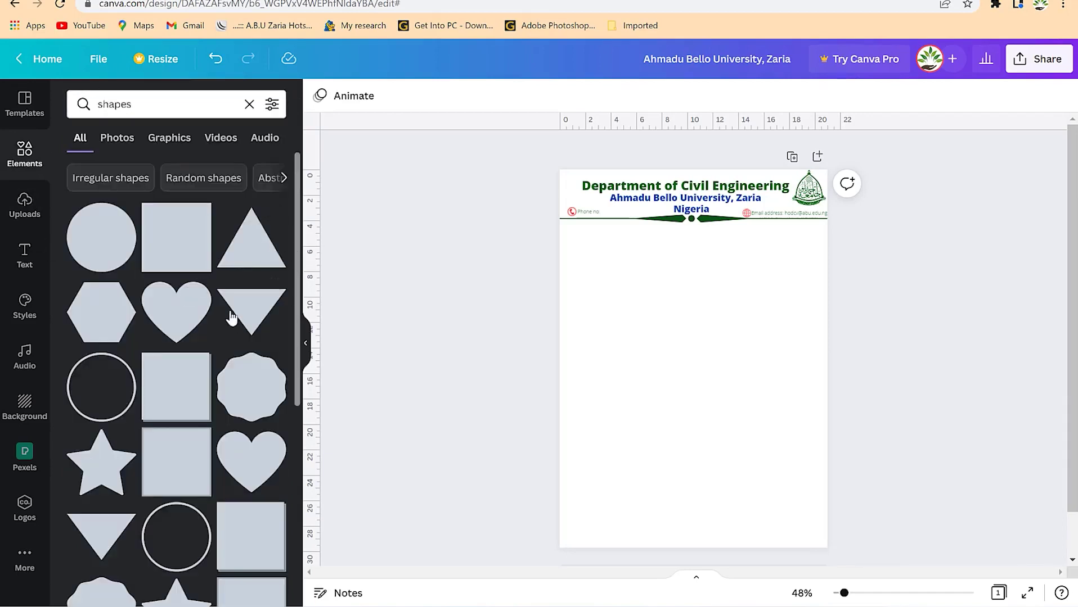
{"action": "left_click_drag", "start_coordinate": [186, 263], "coordinate": [657, 346]}
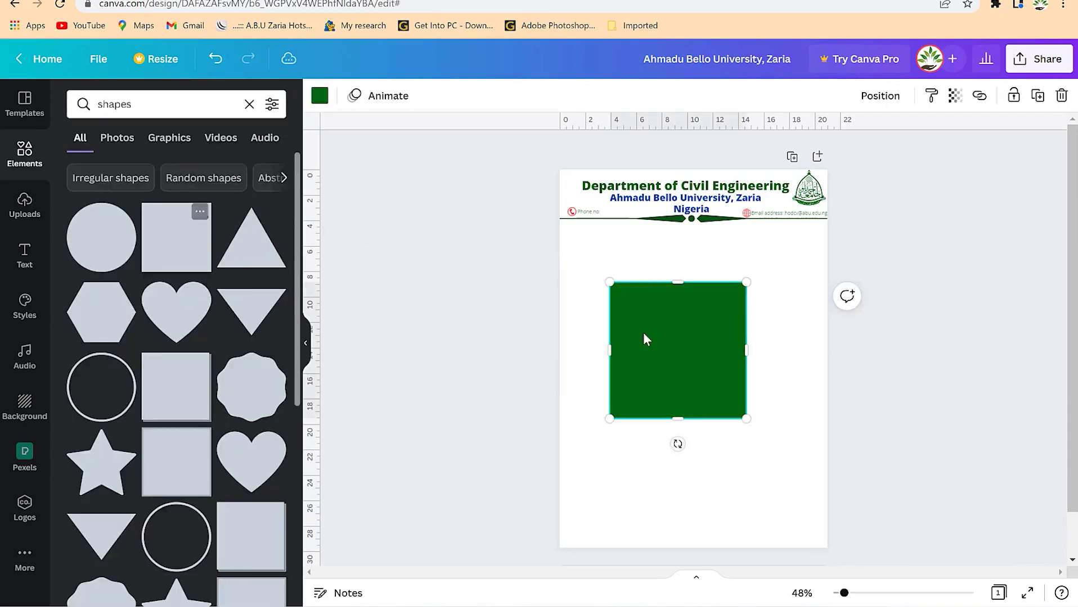
Stretch the square into a header bar, colour it orange, and set transparency to 35
{"action": "left_click_drag", "start_coordinate": [677, 419], "coordinate": [838, 175]}
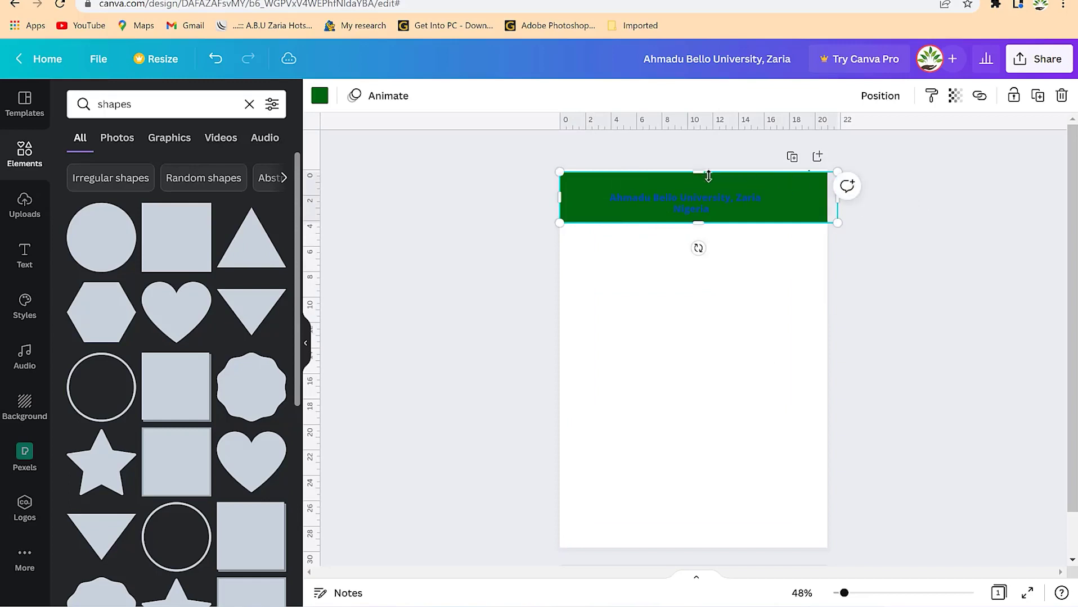
{"action": "left_click_drag", "start_coordinate": [698, 168], "coordinate": [697, 166]}
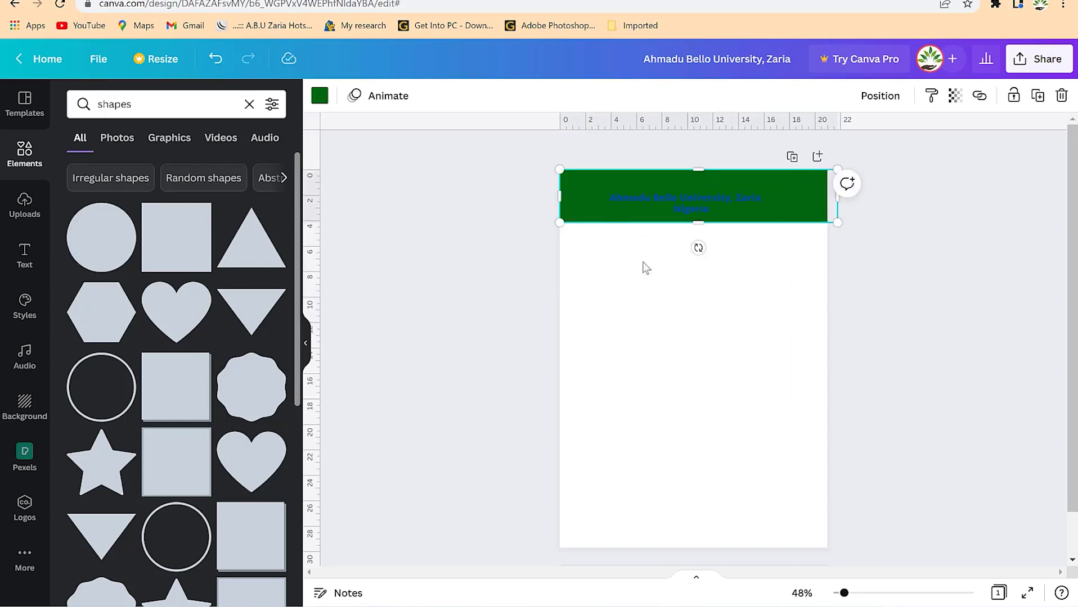
{"action": "left_click", "coordinate": [319, 97]}
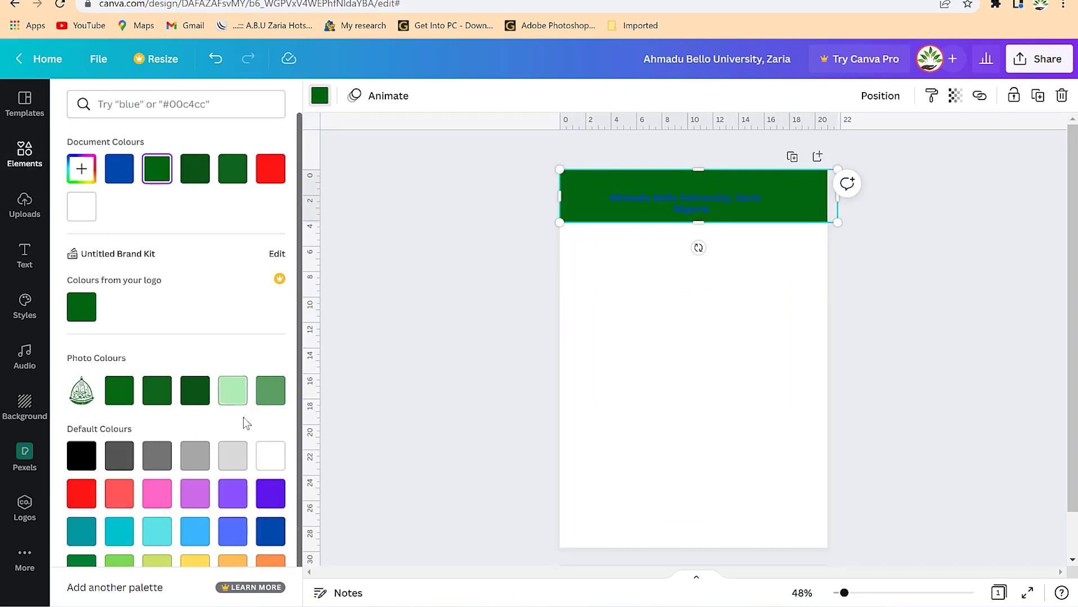
{"action": "left_click", "coordinate": [233, 461]}
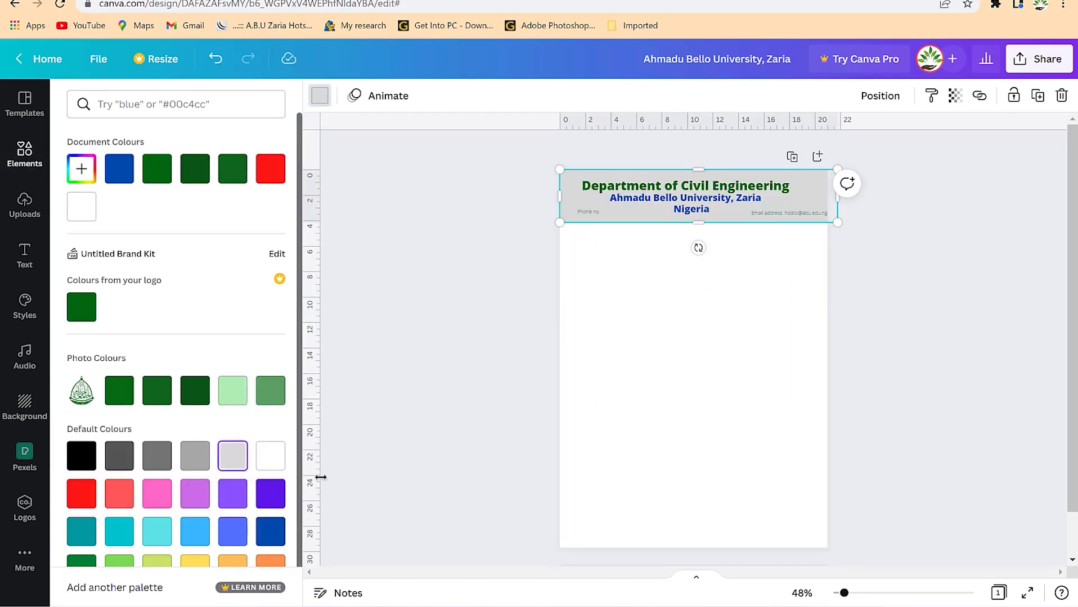
{"action": "scroll", "coordinate": [203, 319], "scroll_direction": "down", "scroll_amount": 1}
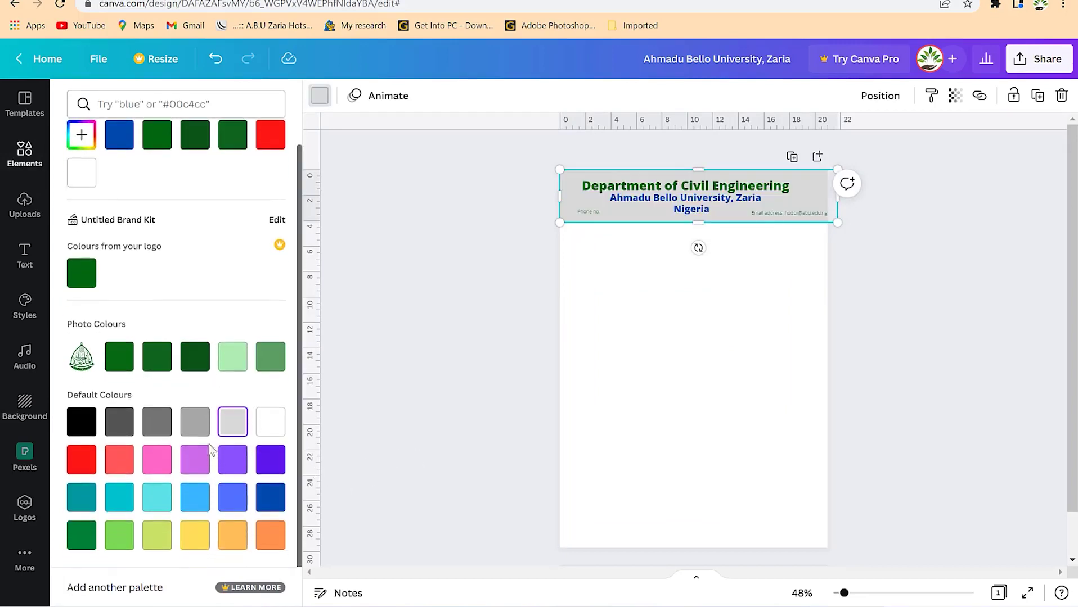
{"action": "left_click", "coordinate": [199, 541]}
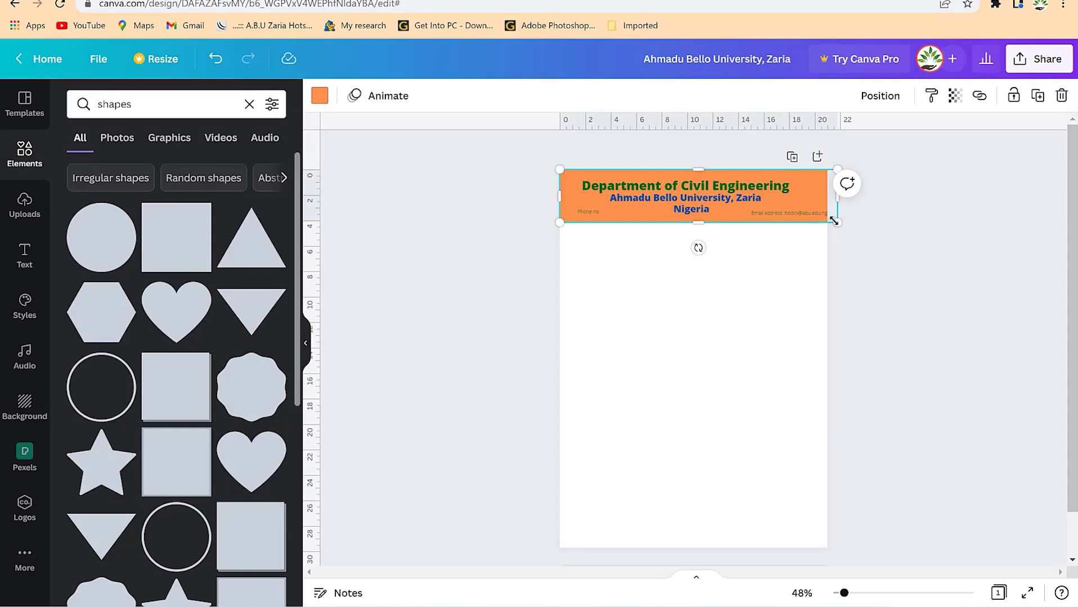
{"action": "left_click", "coordinate": [977, 97]}
{"action": "left_click", "coordinate": [956, 96]}
{"action": "left_click_drag", "start_coordinate": [950, 153], "coordinate": [864, 160]}
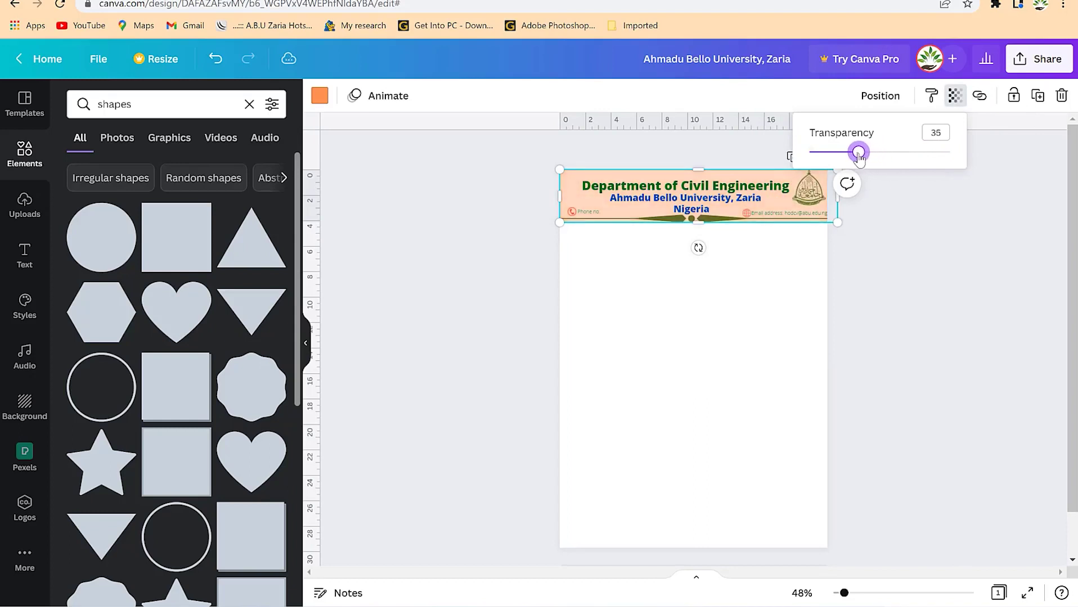
{"action": "left_click", "coordinate": [918, 255]}
Duplicate the peach band and stretch the copy down to fill the page below
{"action": "left_click", "coordinate": [798, 327]}
{"action": "left_click", "coordinate": [606, 222]}
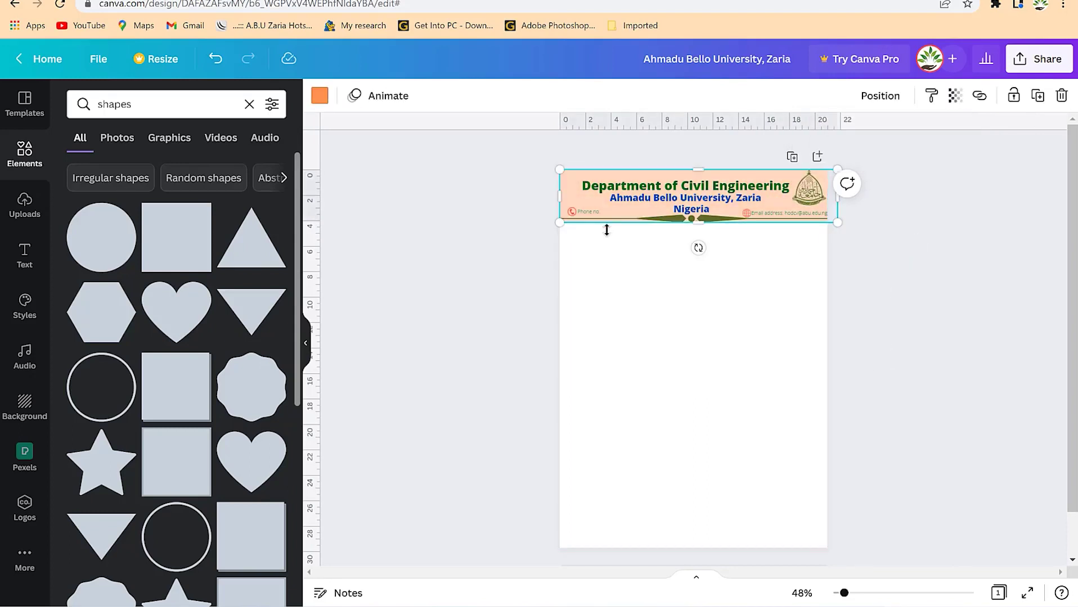
{"action": "left_click_drag", "start_coordinate": [617, 208], "coordinate": [604, 252]}
{"action": "left_click_drag", "start_coordinate": [693, 275], "coordinate": [710, 565]}
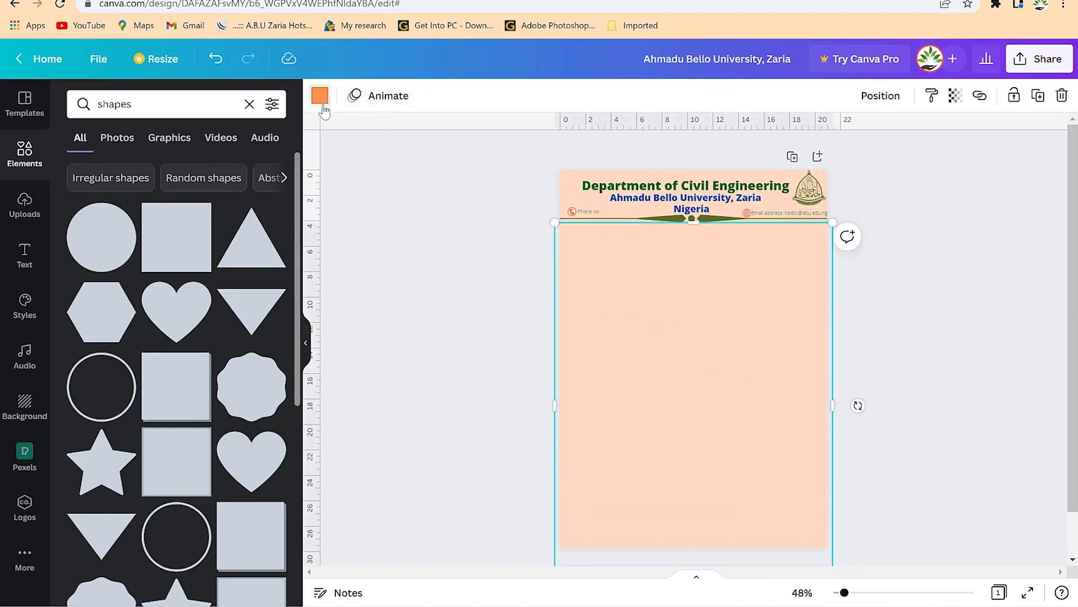
Recolour the large lower rectangle, trying translucent light grey before settling on white
{"action": "left_click", "coordinate": [319, 99]}
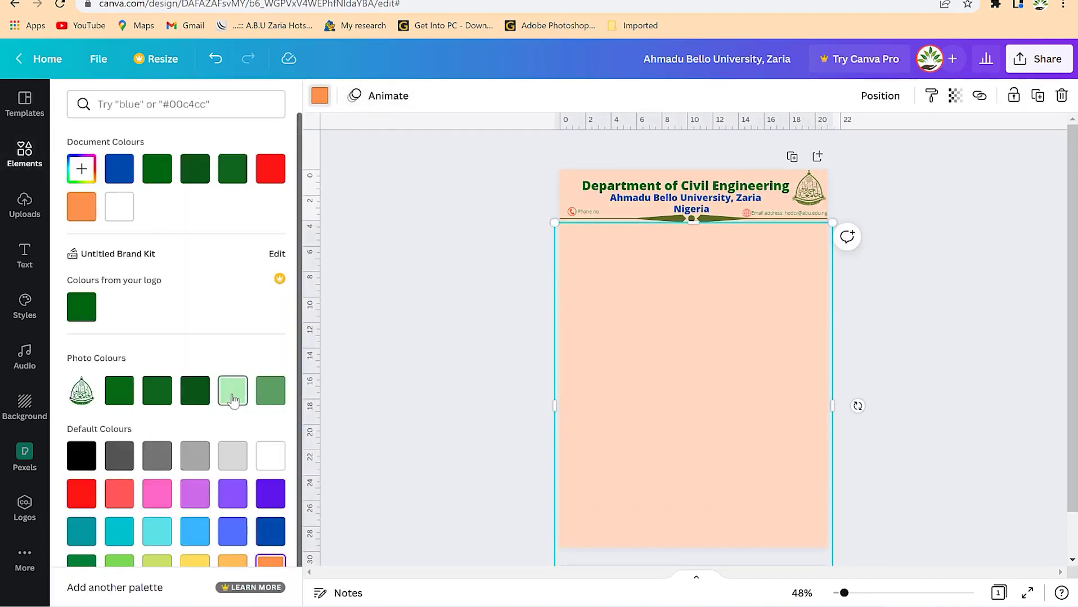
{"action": "left_click", "coordinate": [233, 460]}
{"action": "left_click", "coordinate": [955, 96]}
{"action": "left_click_drag", "start_coordinate": [949, 152], "coordinate": [870, 163]}
{"action": "left_click", "coordinate": [827, 368]}
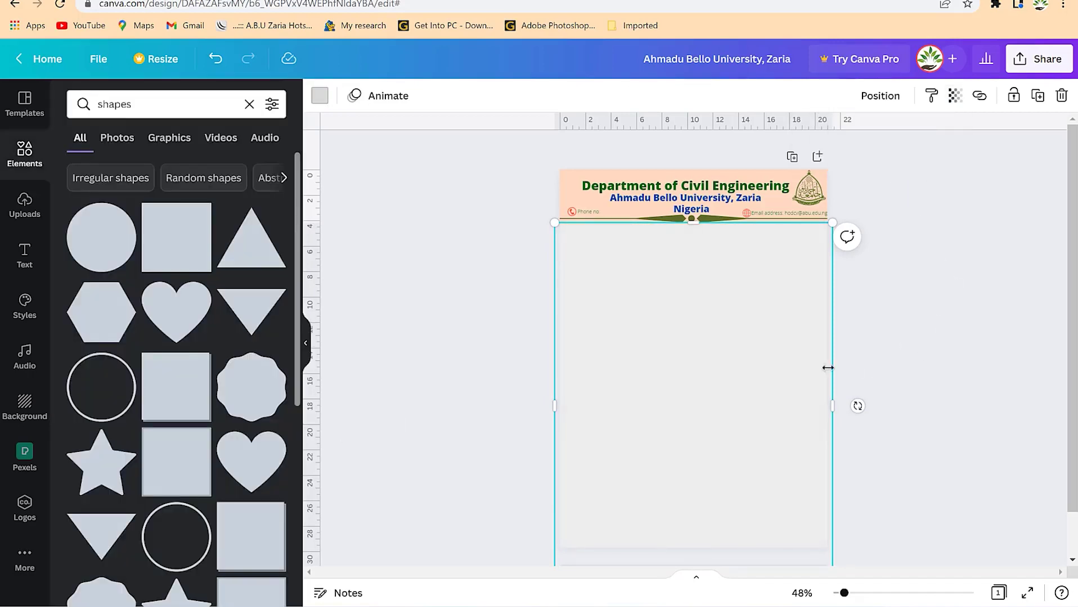
{"action": "left_click", "coordinate": [951, 282]}
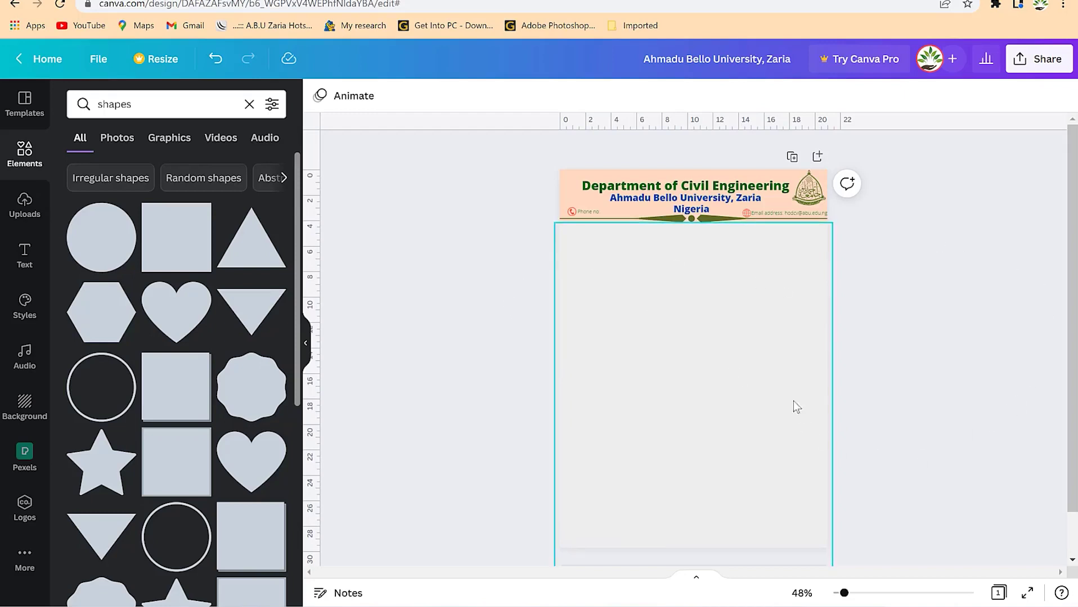
{"action": "left_click", "coordinate": [752, 339]}
{"action": "left_click", "coordinate": [956, 99]}
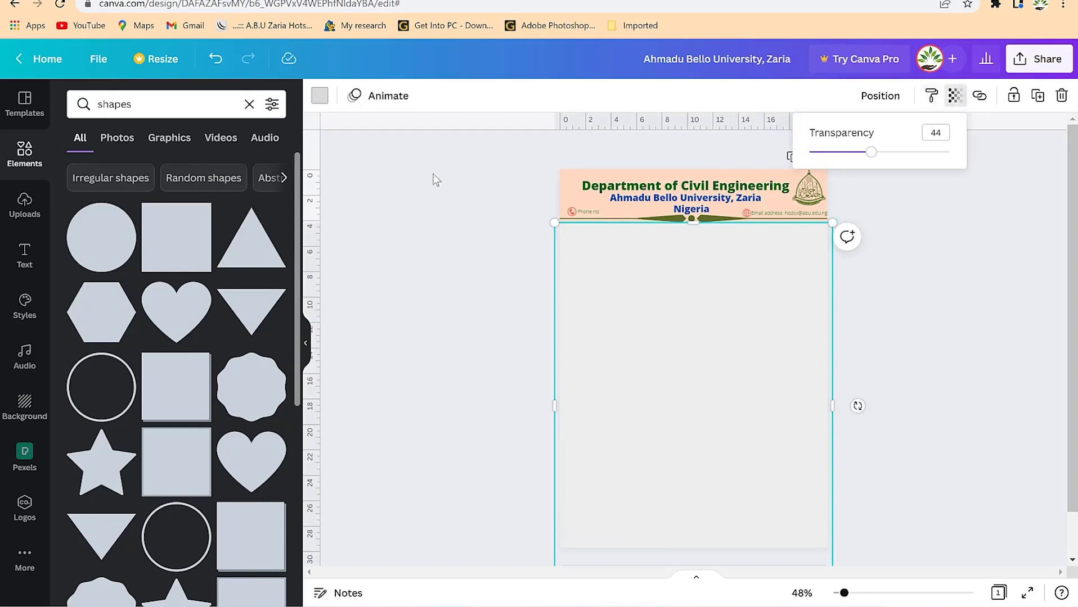
{"action": "left_click", "coordinate": [319, 97]}
{"action": "left_click", "coordinate": [169, 212]}
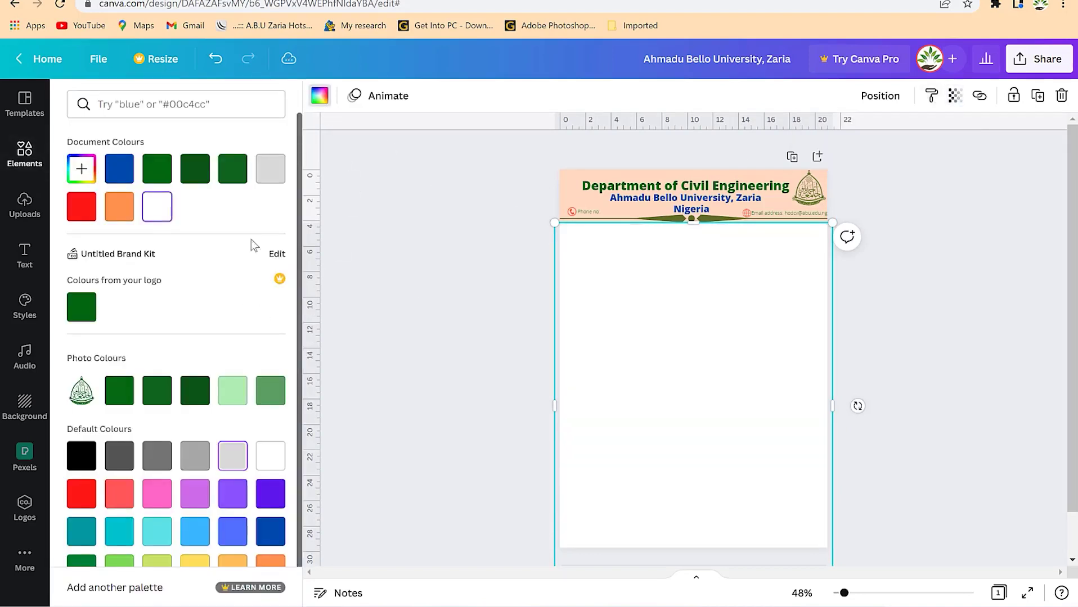
{"action": "left_click", "coordinate": [900, 298]}
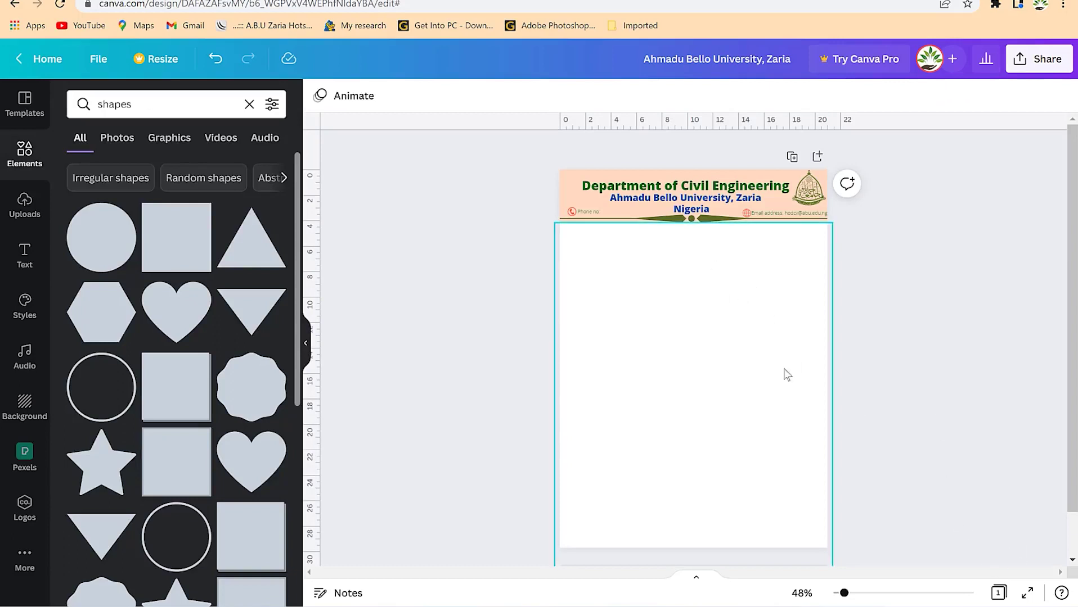
Add a body text box to the middle of the page and type placeholder text
{"action": "left_click", "coordinate": [25, 254]}
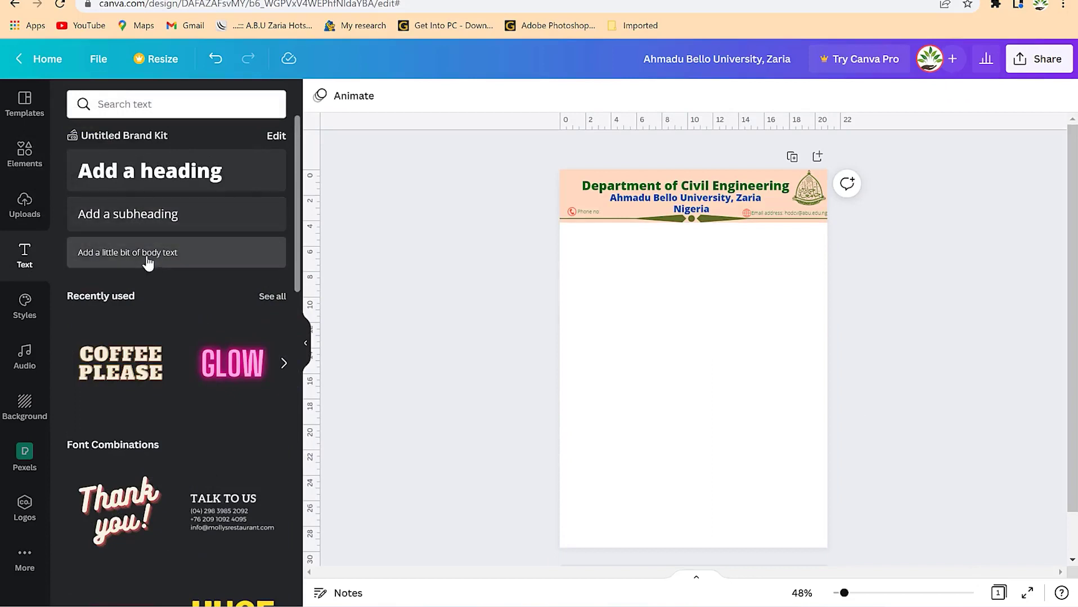
{"action": "left_click", "coordinate": [147, 253]}
{"action": "type", "text": "sdfsldfsjd"}
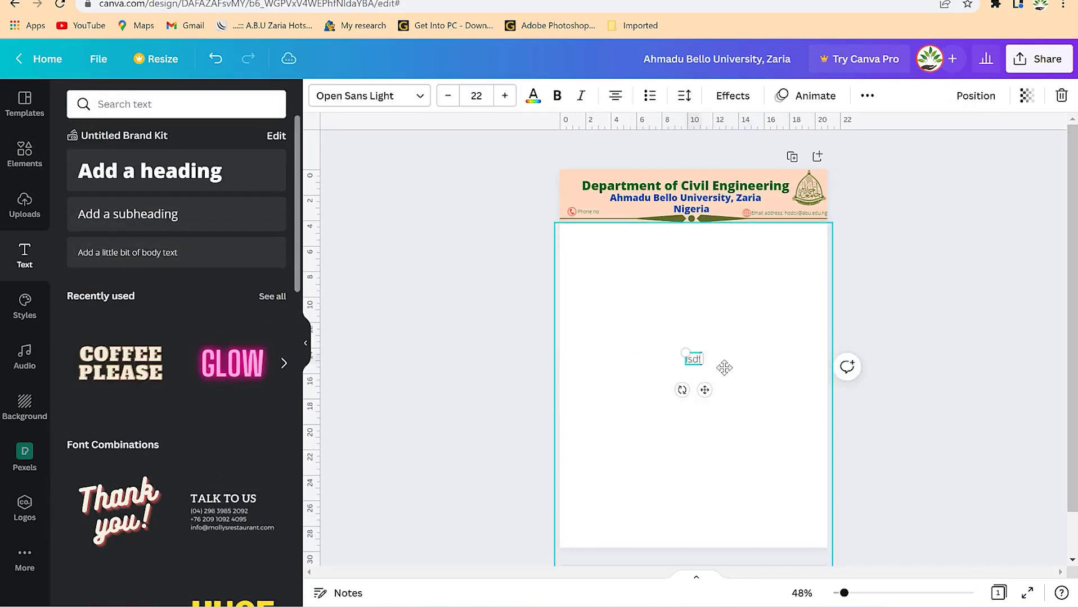